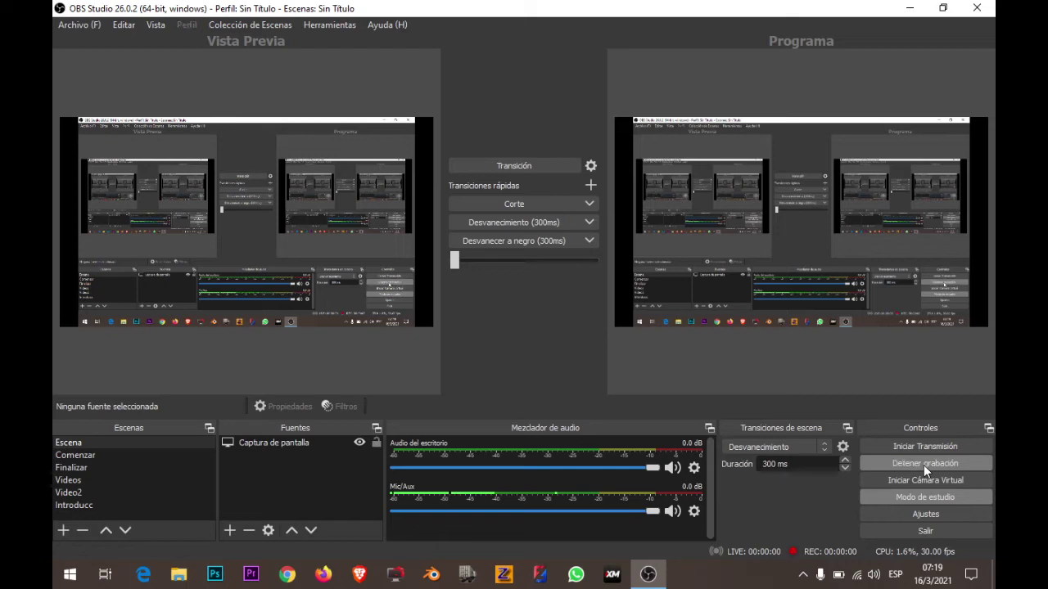
Minimize OBS Studio to reveal the Windows desktop
{"action": "left_click", "coordinate": [917, 9]}
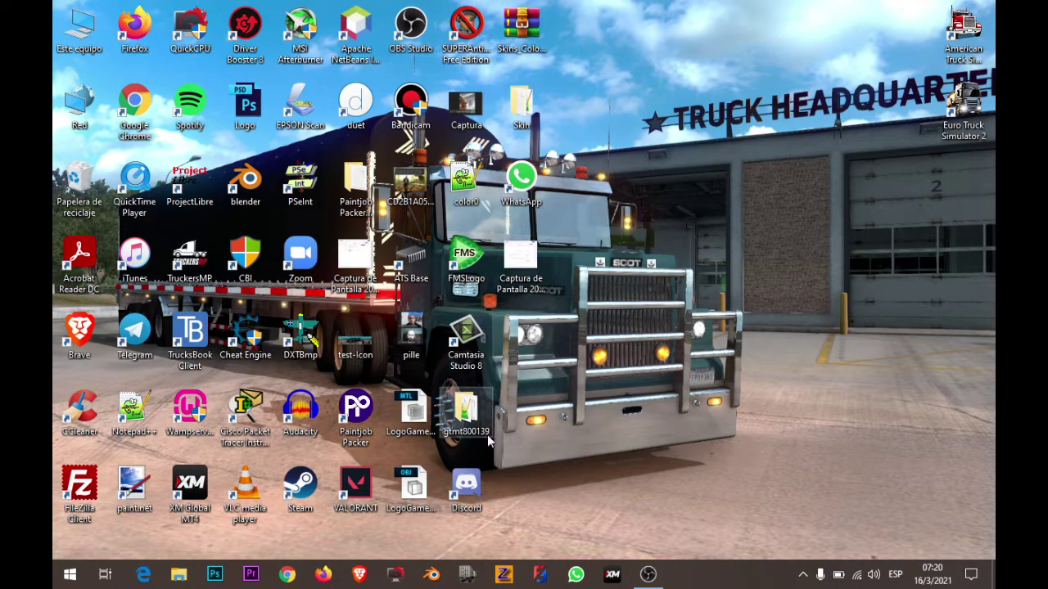
Start Blender, then launch American Truck Simulator from Steam's tray icon menu
{"action": "left_click", "coordinate": [431, 573]}
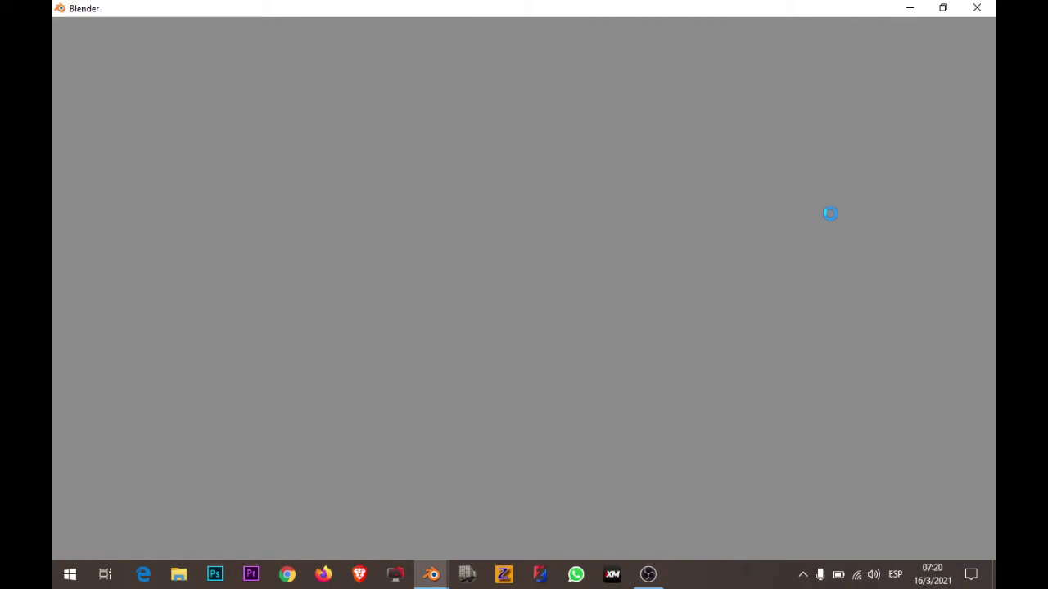
{"action": "left_click", "coordinate": [803, 574]}
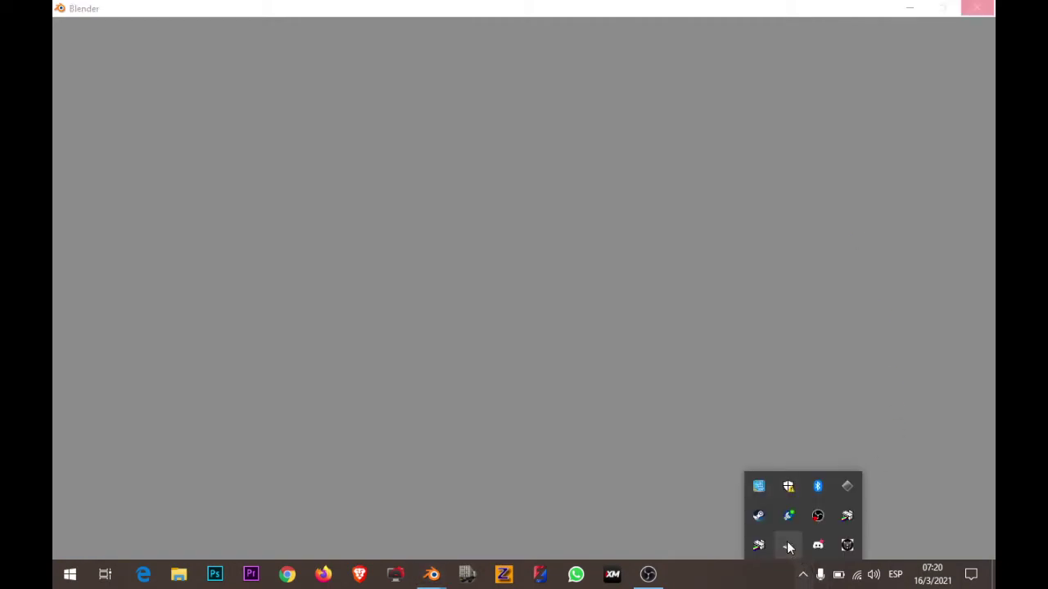
{"action": "right_click", "coordinate": [759, 518]}
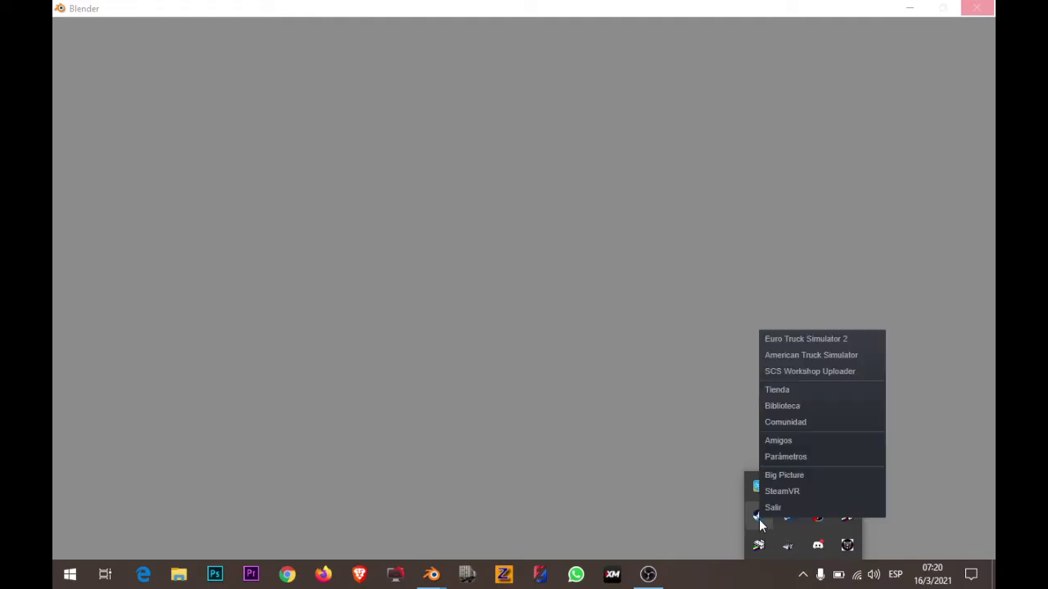
{"action": "left_click", "coordinate": [855, 354]}
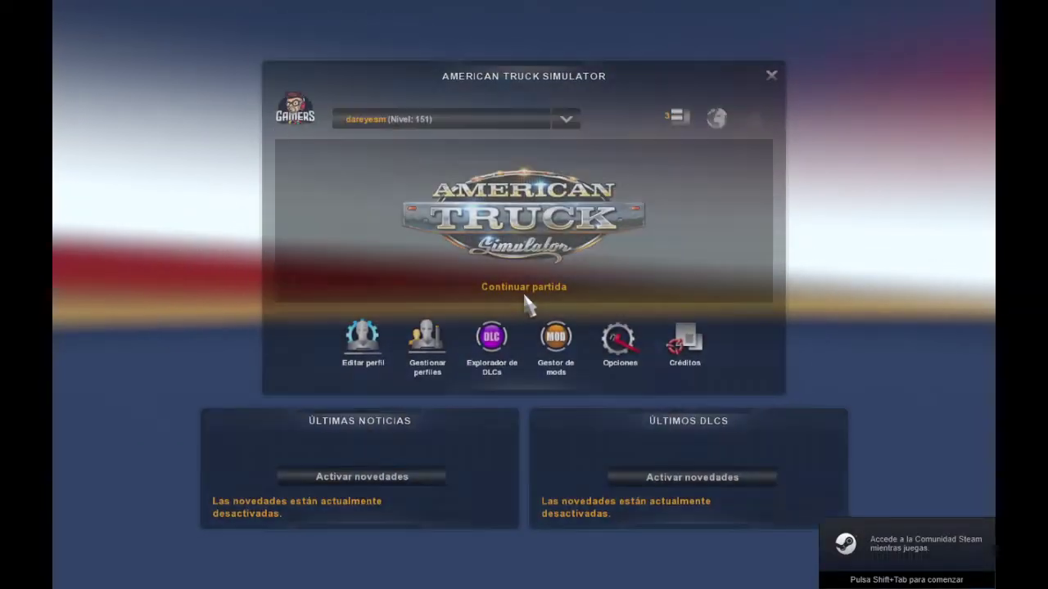
Dismiss the SDK message and continue the saved game with Continuar partida
{"action": "key", "text": "Return"}
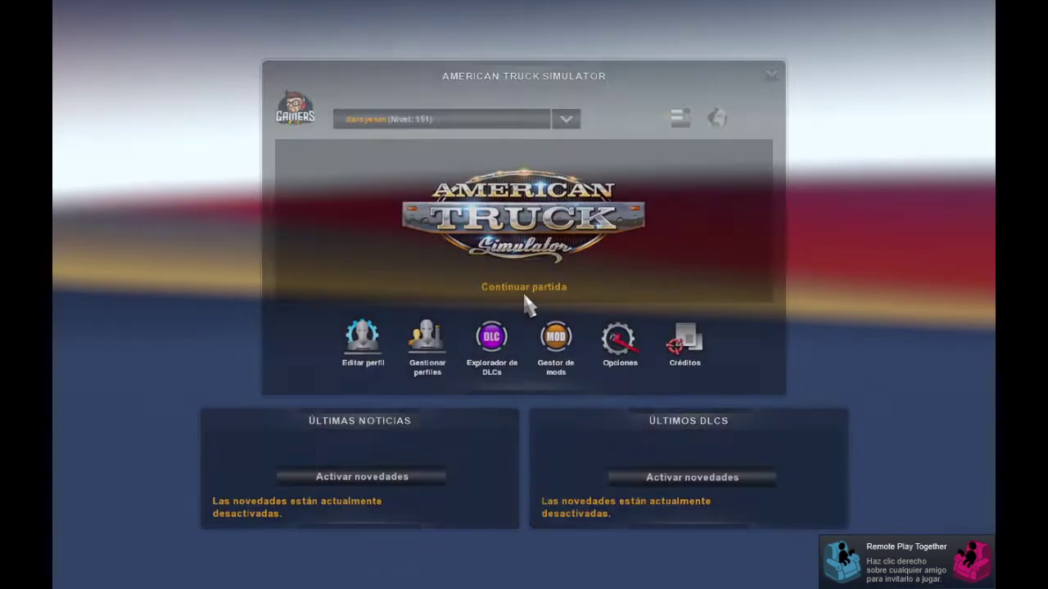
{"action": "left_click", "coordinate": [524, 291]}
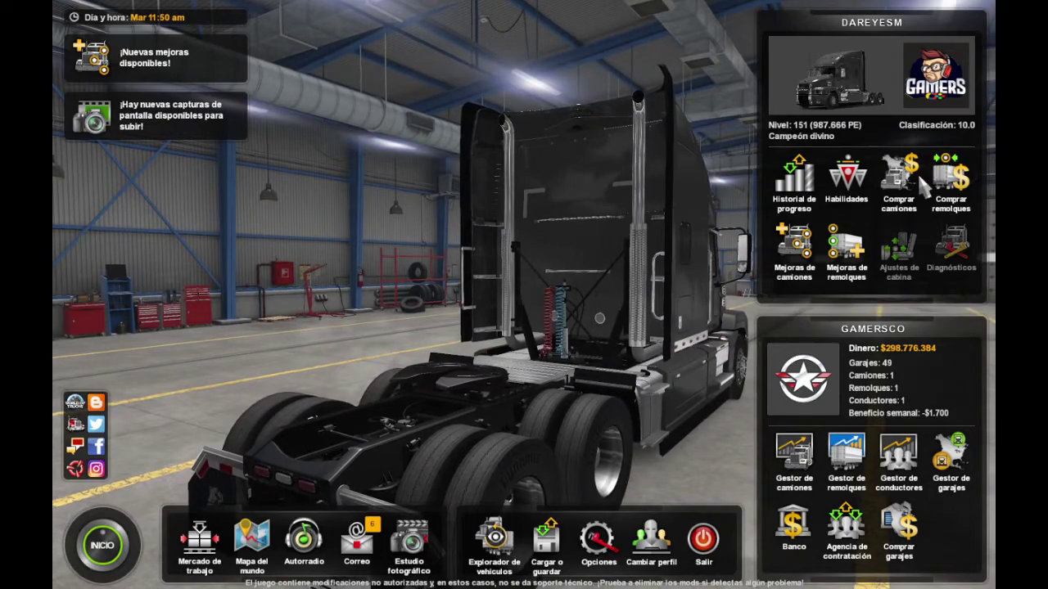
Open the Peterbilt 579 Hi Rise Sleeper online offer in the truck customizer
{"action": "left_click", "coordinate": [898, 173]}
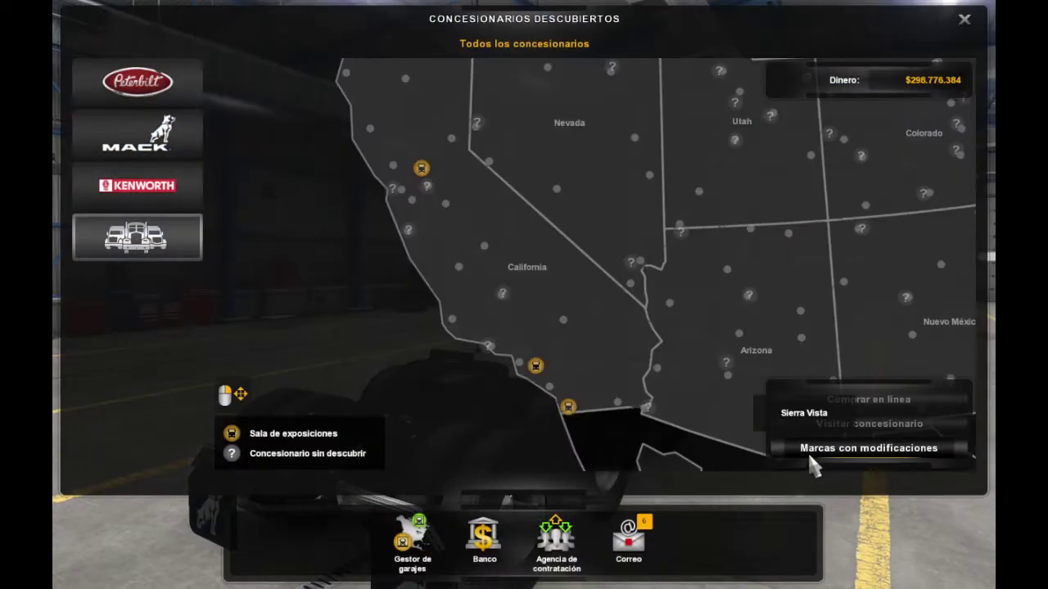
{"action": "left_click", "coordinate": [809, 452]}
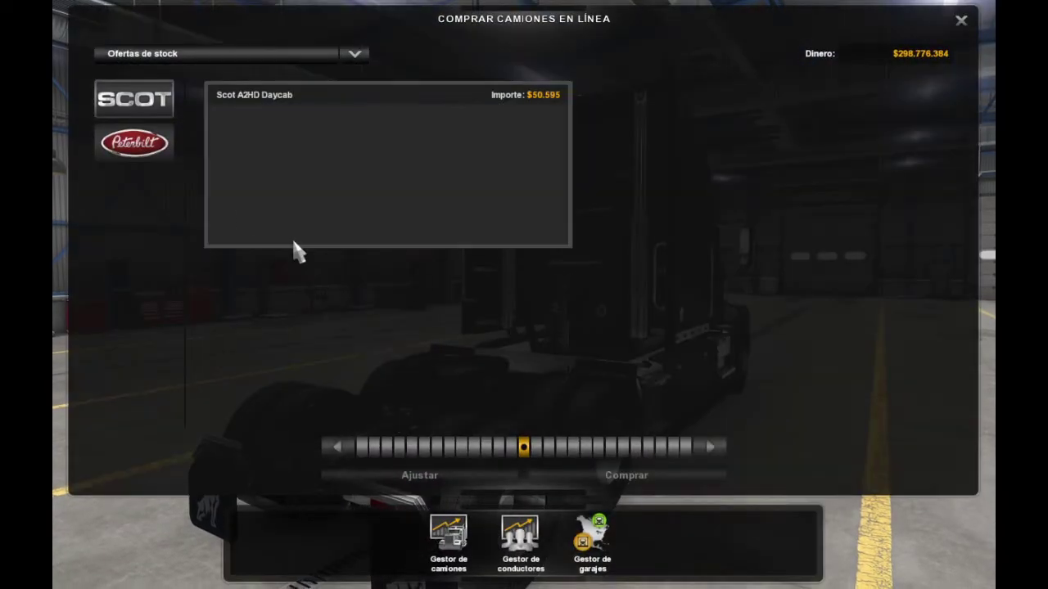
{"action": "left_click", "coordinate": [141, 146]}
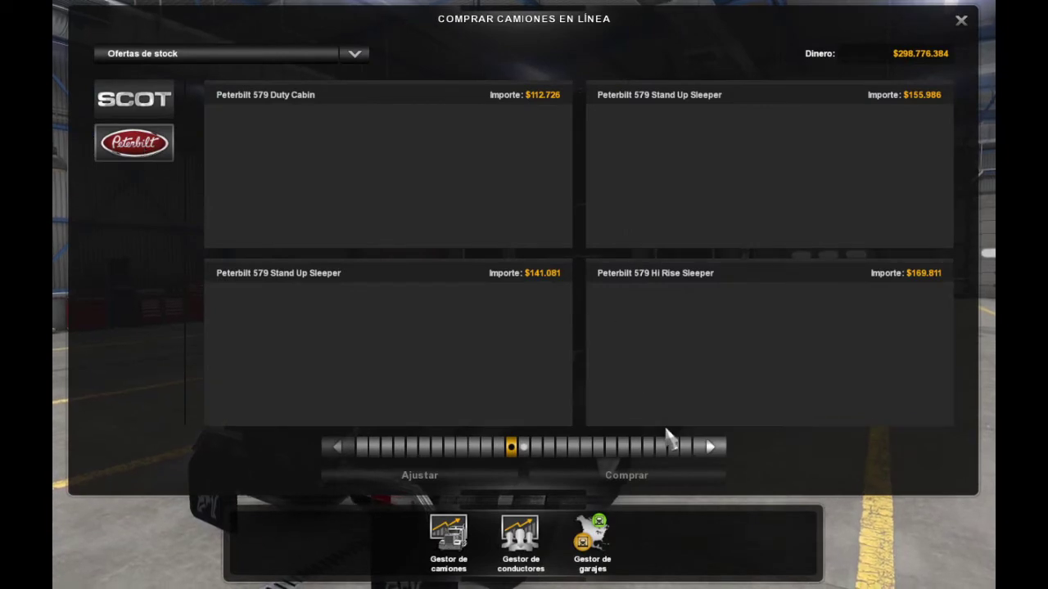
{"action": "left_click", "coordinate": [709, 448]}
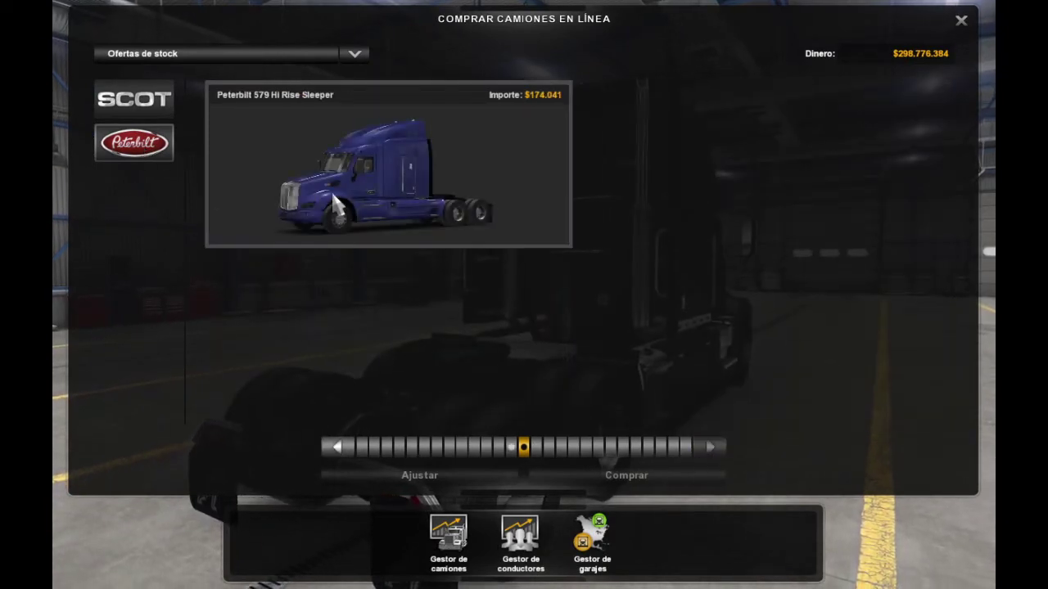
{"action": "left_click", "coordinate": [448, 473]}
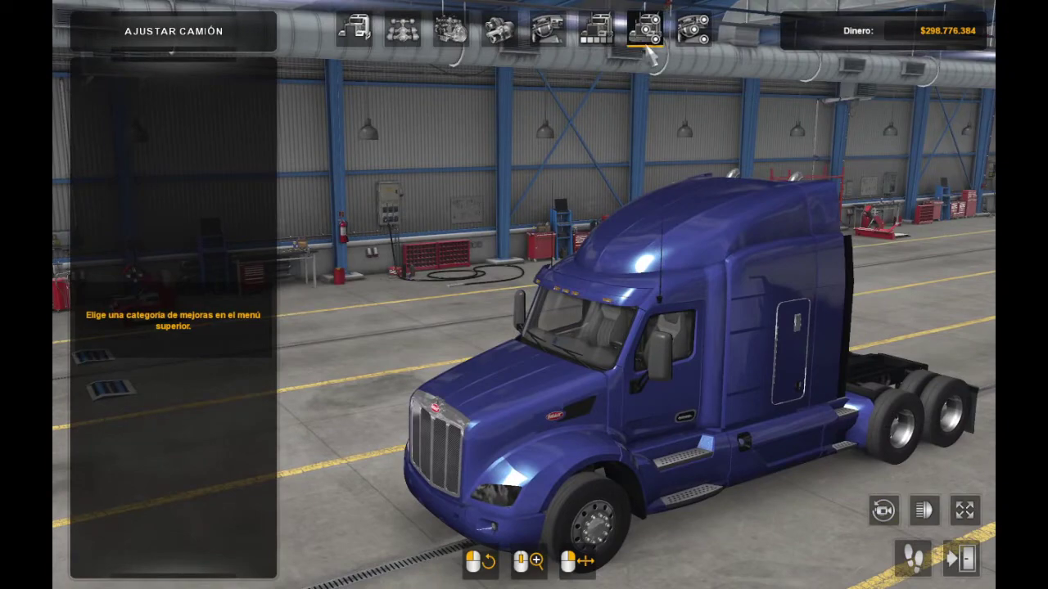
Add the Kysor KA300 unit from Accesorios, then move to the cab interior accessories
{"action": "left_click", "coordinate": [646, 41]}
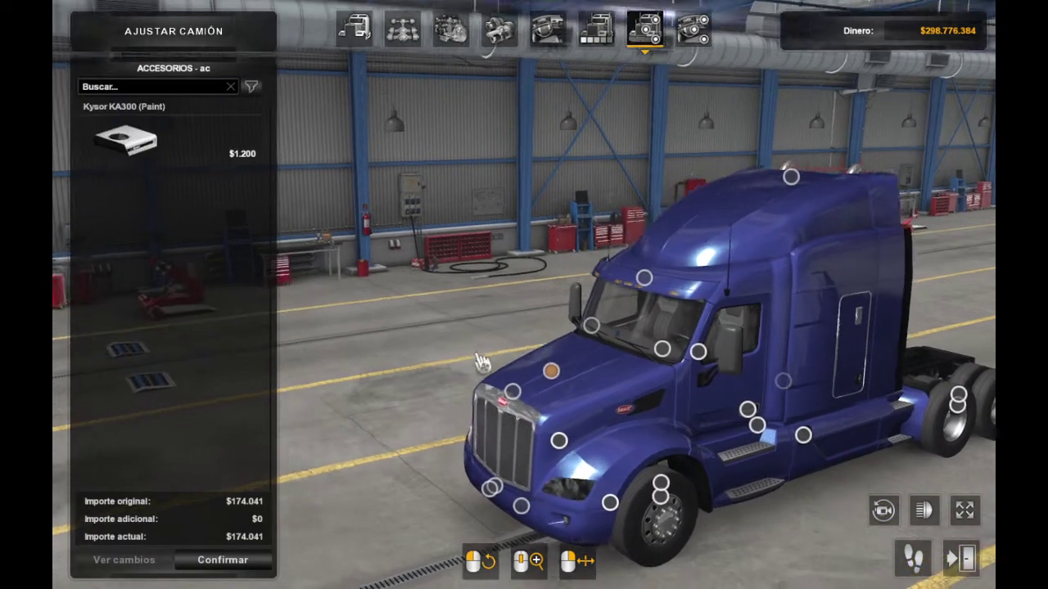
{"action": "left_click", "coordinate": [125, 139]}
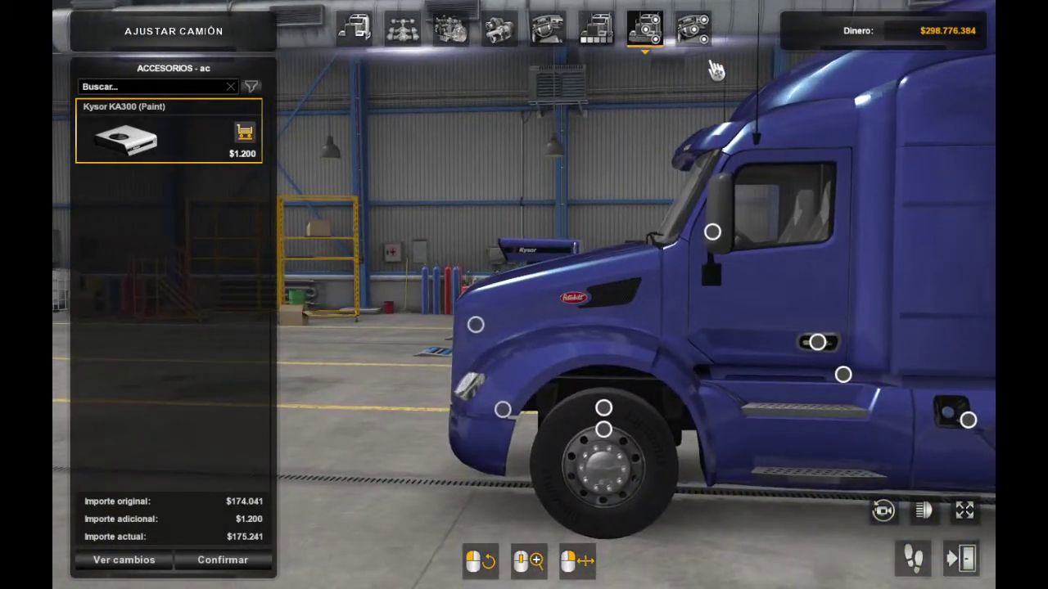
{"action": "left_click", "coordinate": [696, 49]}
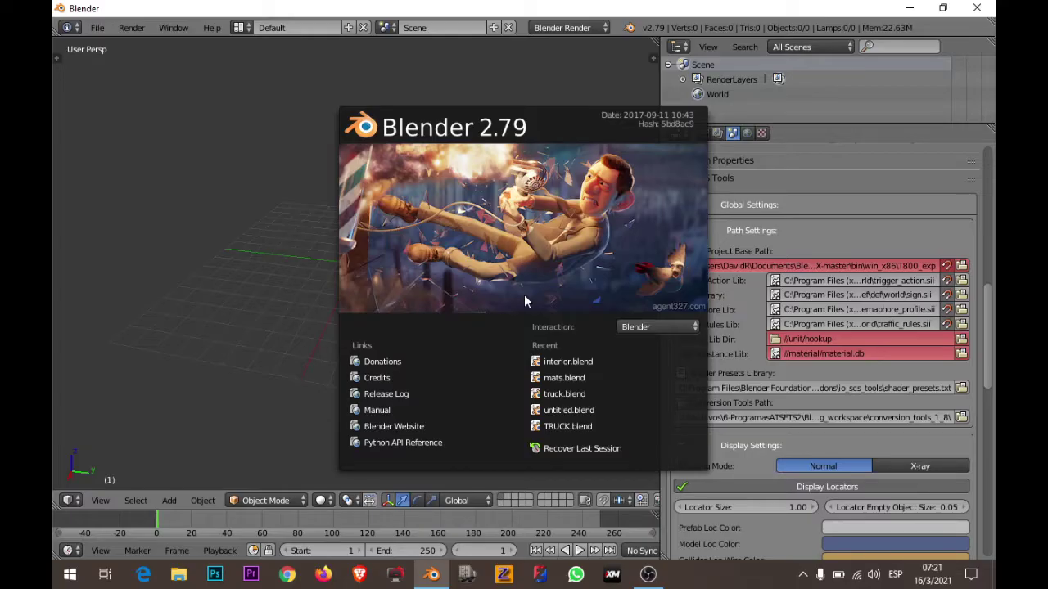
Start the SCS model import and go to the American Truck Simulator documents folder
{"action": "left_click", "coordinate": [100, 29]}
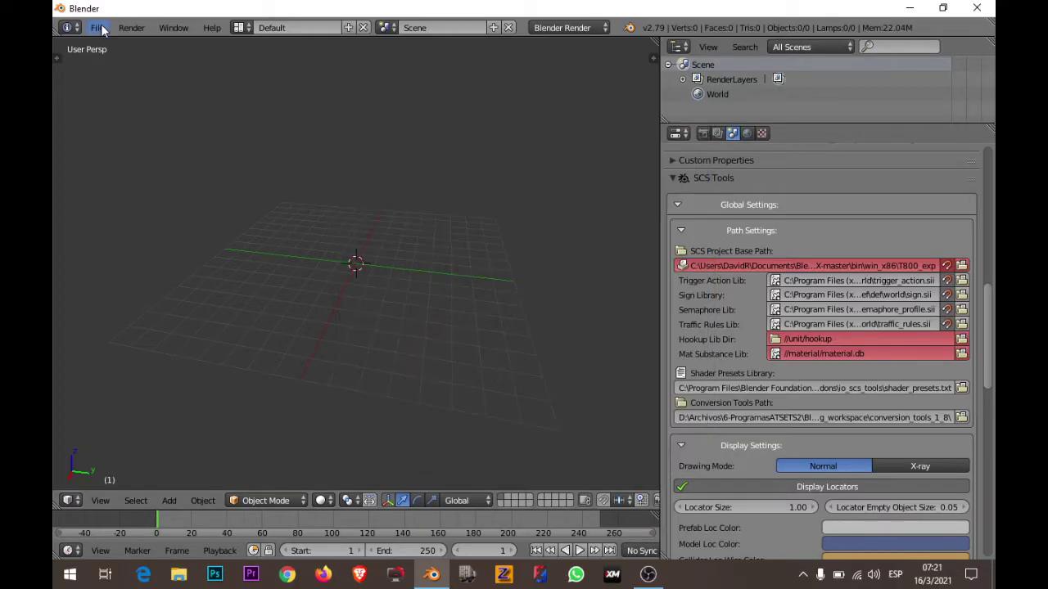
{"action": "left_click", "coordinate": [101, 28]}
{"action": "mouse_move", "coordinate": [119, 308]}
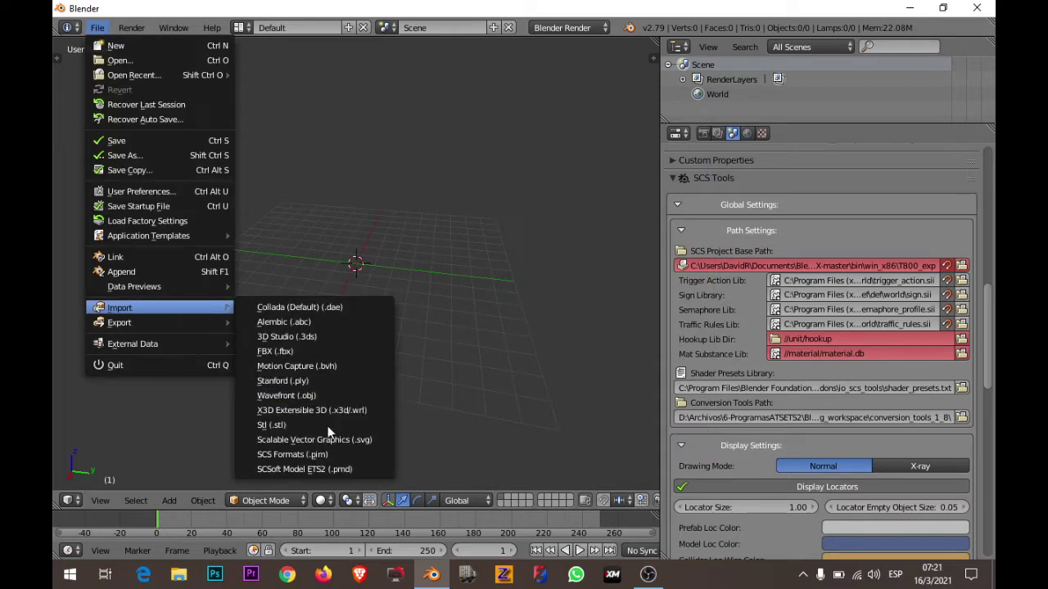
{"action": "left_click", "coordinate": [333, 468]}
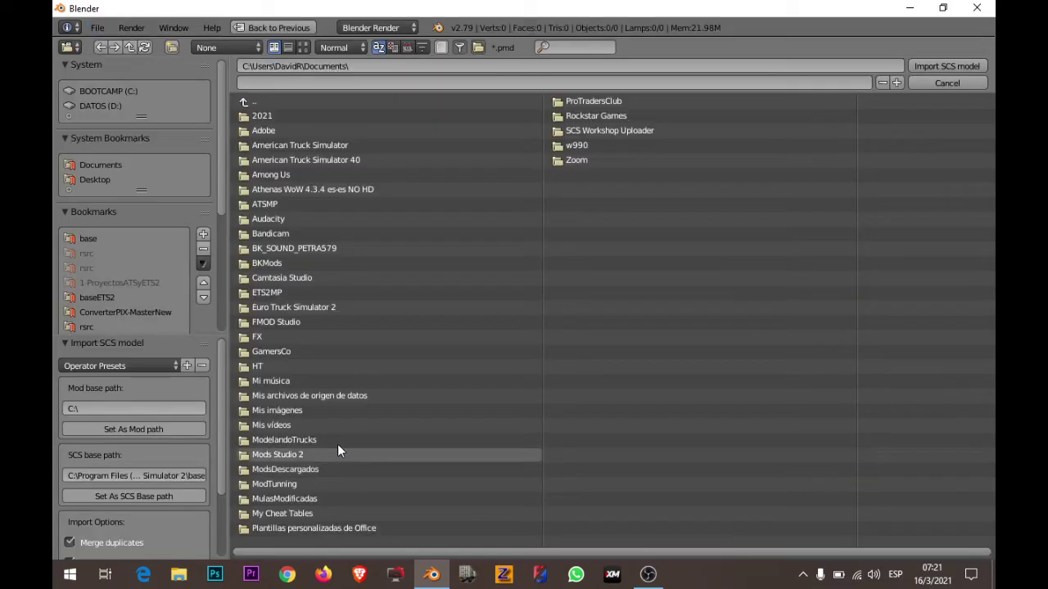
{"action": "left_click", "coordinate": [93, 240]}
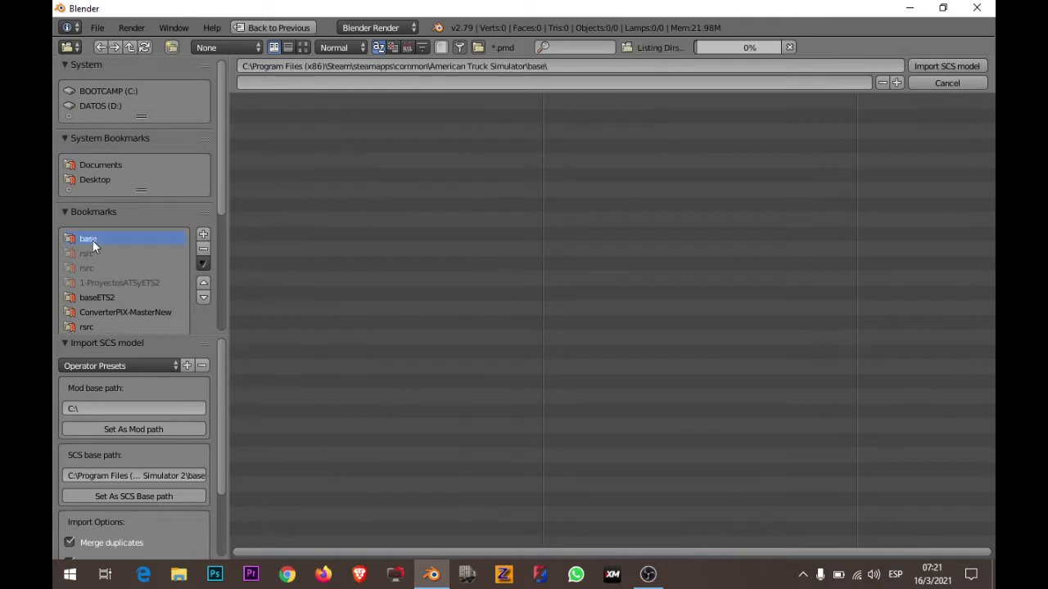
{"action": "left_click", "coordinate": [181, 430]}
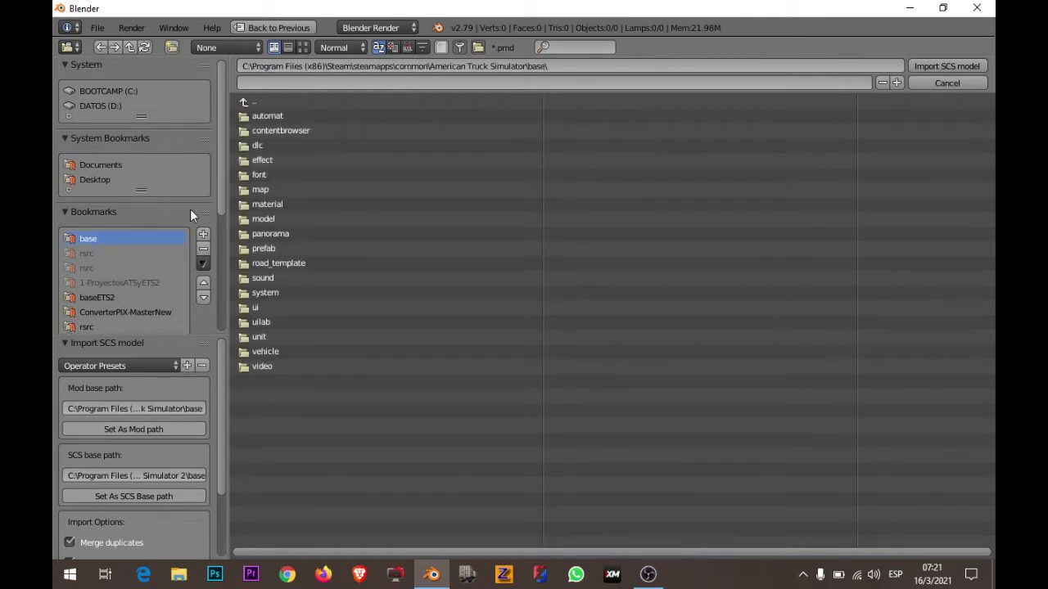
{"action": "left_click", "coordinate": [100, 165]}
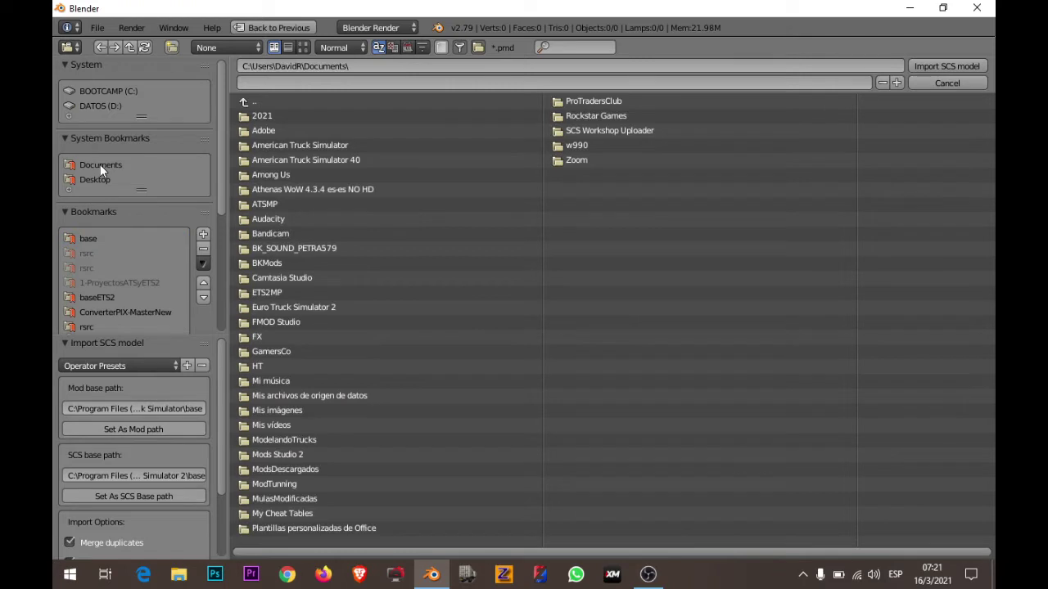
{"action": "left_click", "coordinate": [321, 146]}
Browse into mod\Petra579\vehicle\truck\peterbilt_579\interior and pick model.pmd
{"action": "left_click", "coordinate": [262, 130]}
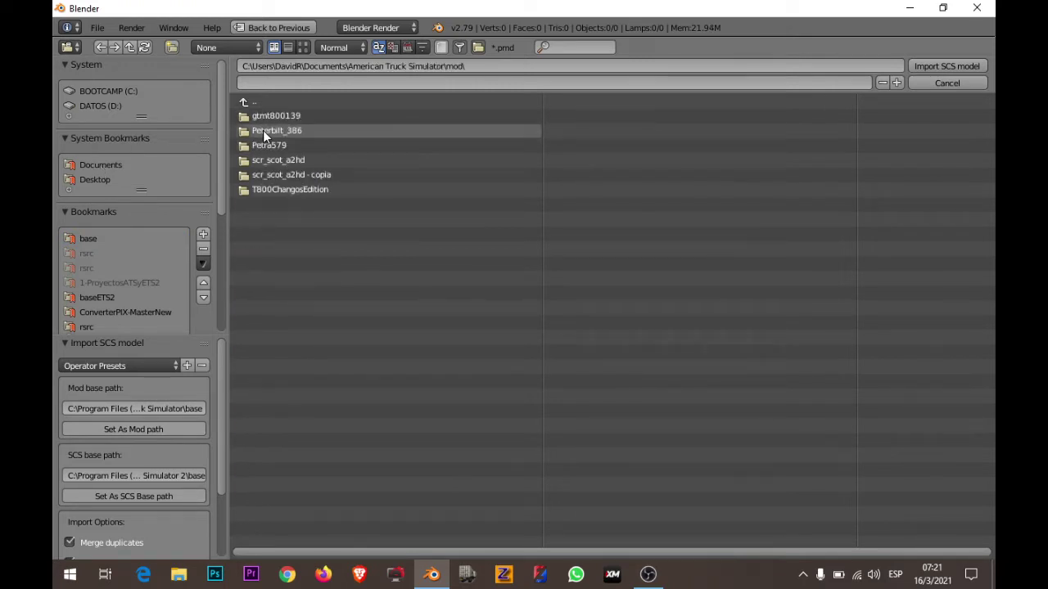
{"action": "left_click", "coordinate": [319, 145]}
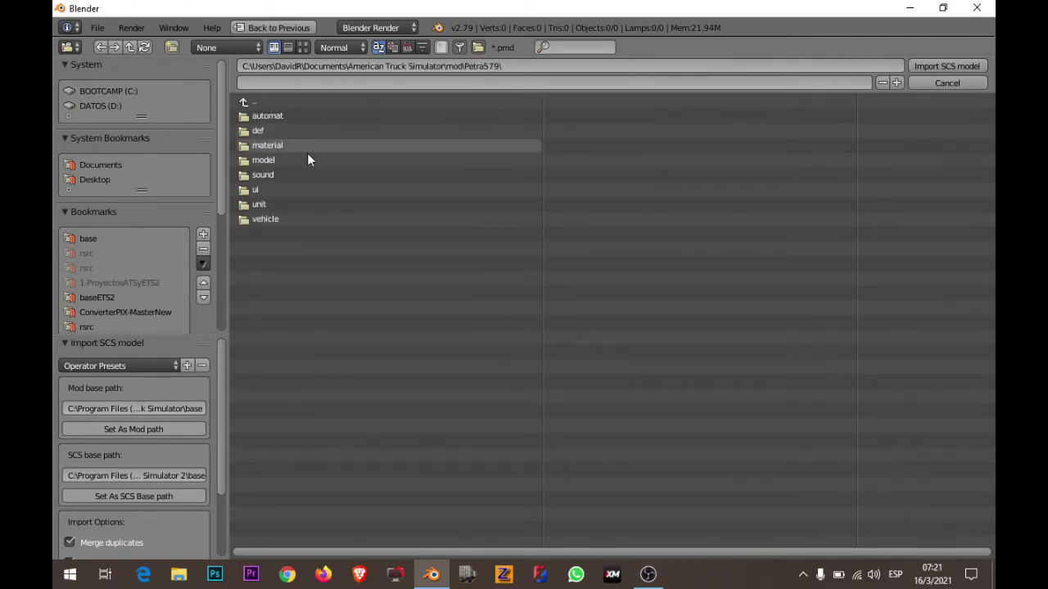
{"action": "left_click", "coordinate": [270, 219]}
{"action": "left_click", "coordinate": [271, 118]}
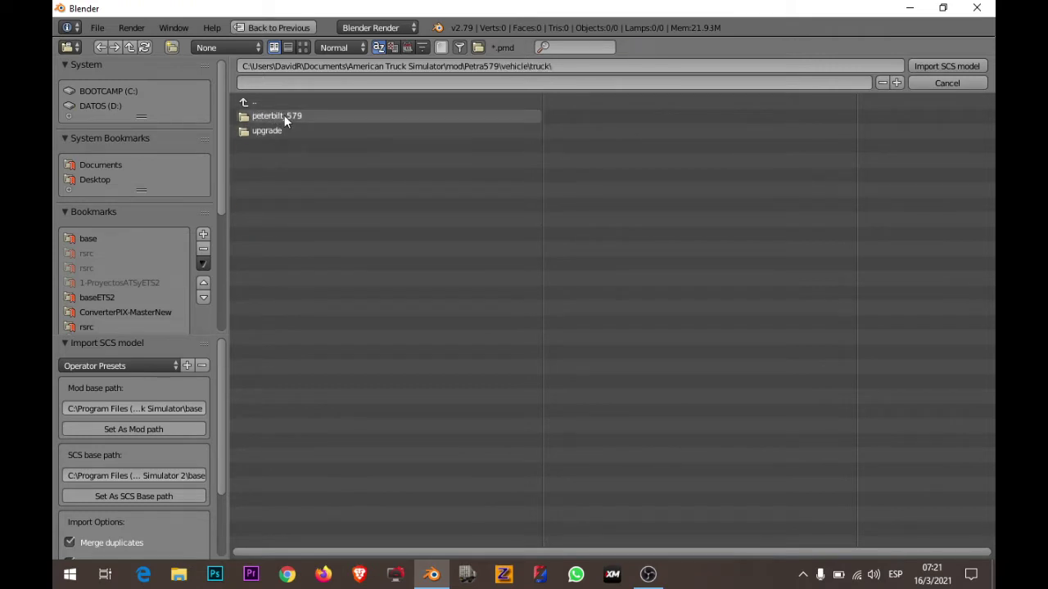
{"action": "left_click", "coordinate": [284, 117]}
{"action": "left_click", "coordinate": [272, 129]}
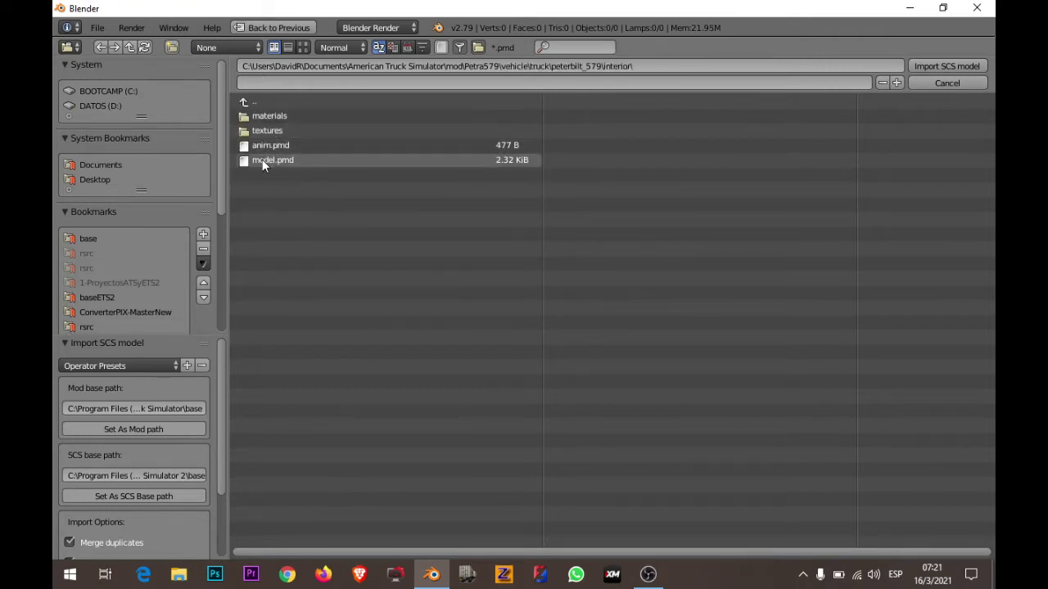
{"action": "left_click", "coordinate": [264, 162]}
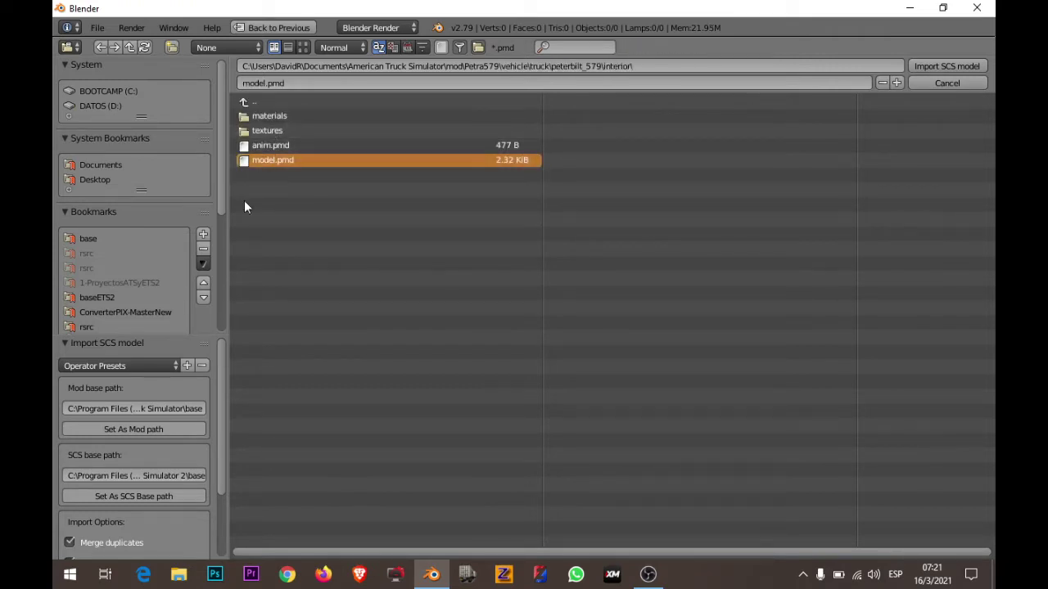
Set the SCS base path to the Petra579 mod folder
{"action": "left_click", "coordinate": [171, 496]}
{"action": "left_click", "coordinate": [244, 103]}
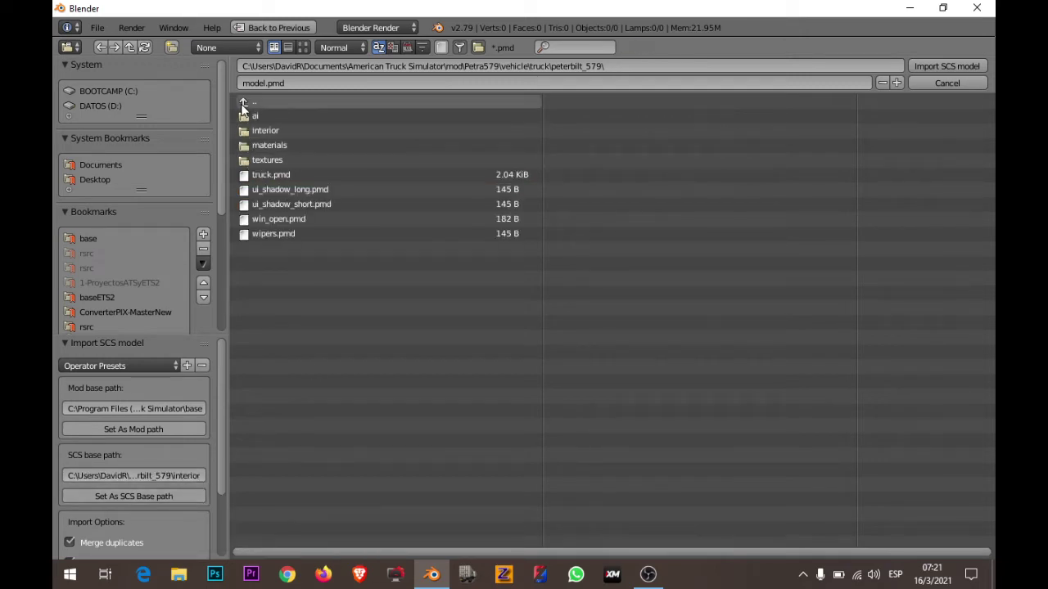
{"action": "left_click", "coordinate": [244, 103]}
{"action": "left_click", "coordinate": [244, 103]}
{"action": "left_click", "coordinate": [244, 103]}
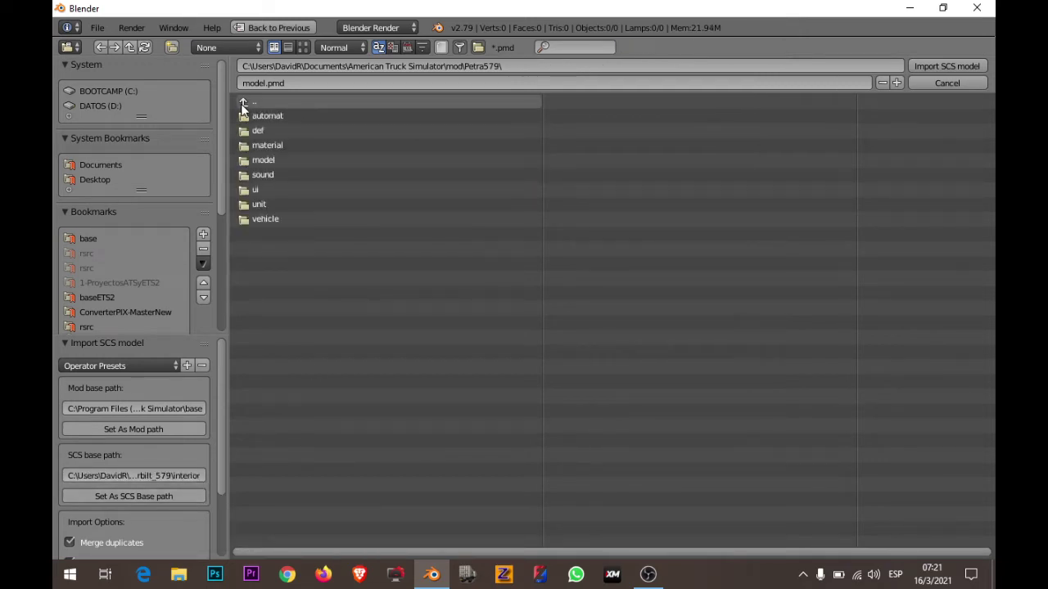
{"action": "left_click", "coordinate": [123, 496]}
Browse back to vehicle\truck\peterbilt_579\interior and choose model.pmd again
{"action": "left_click", "coordinate": [264, 216]}
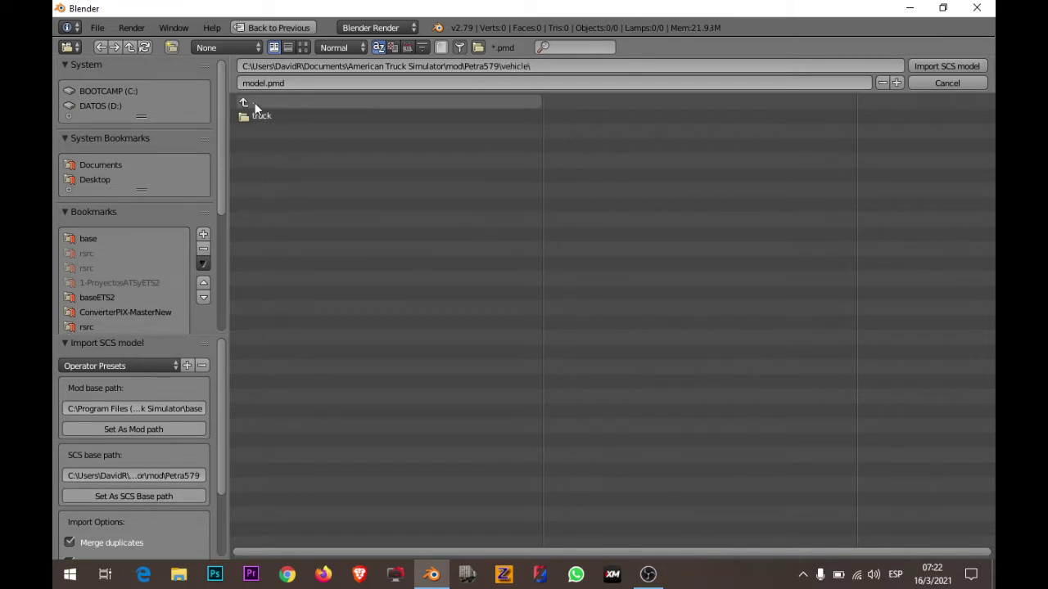
{"action": "left_click", "coordinate": [255, 116]}
{"action": "left_click", "coordinate": [256, 116]}
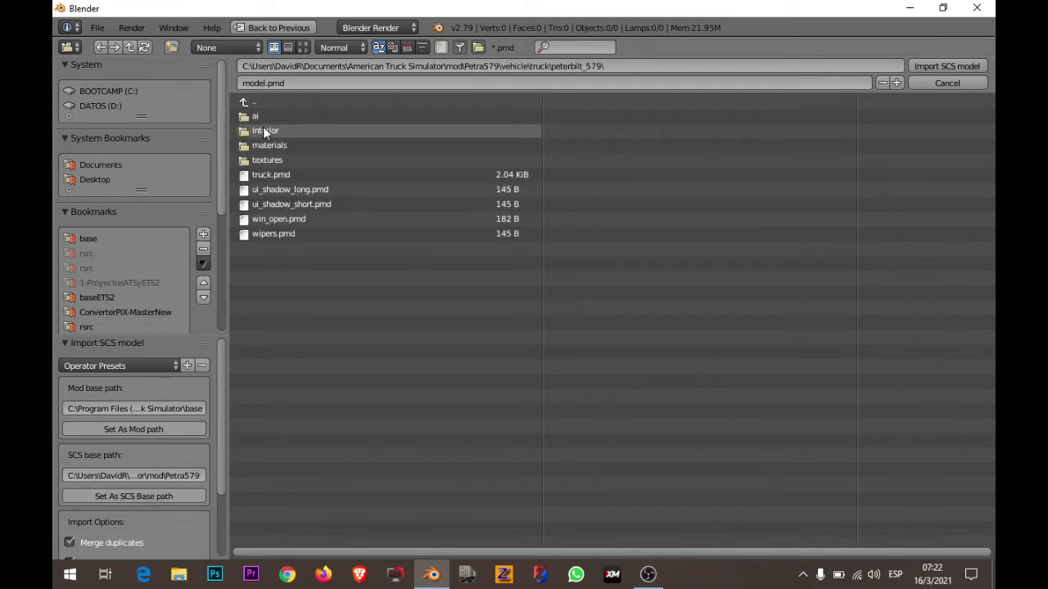
{"action": "left_click", "coordinate": [263, 126]}
{"action": "left_click", "coordinate": [272, 163]}
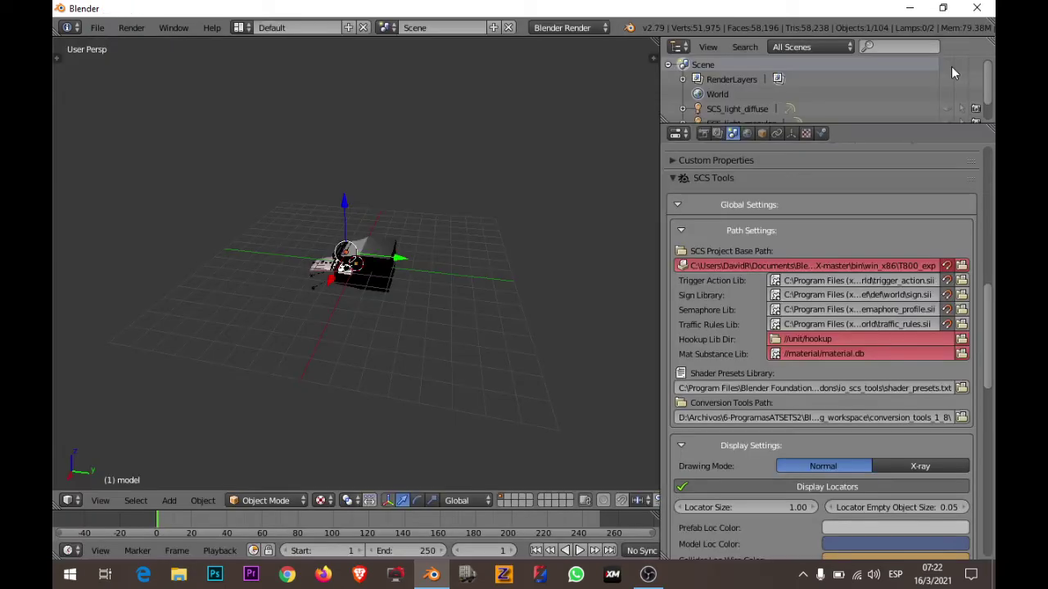
Zoom and orbit the viewport to inspect the imported Peterbilt 579 interior's cab, dashboard and locators
{"action": "scroll", "coordinate": [491, 279], "scroll_direction": "up", "scroll_amount": 2}
{"action": "scroll", "coordinate": [385, 319], "scroll_direction": "up", "scroll_amount": 3}
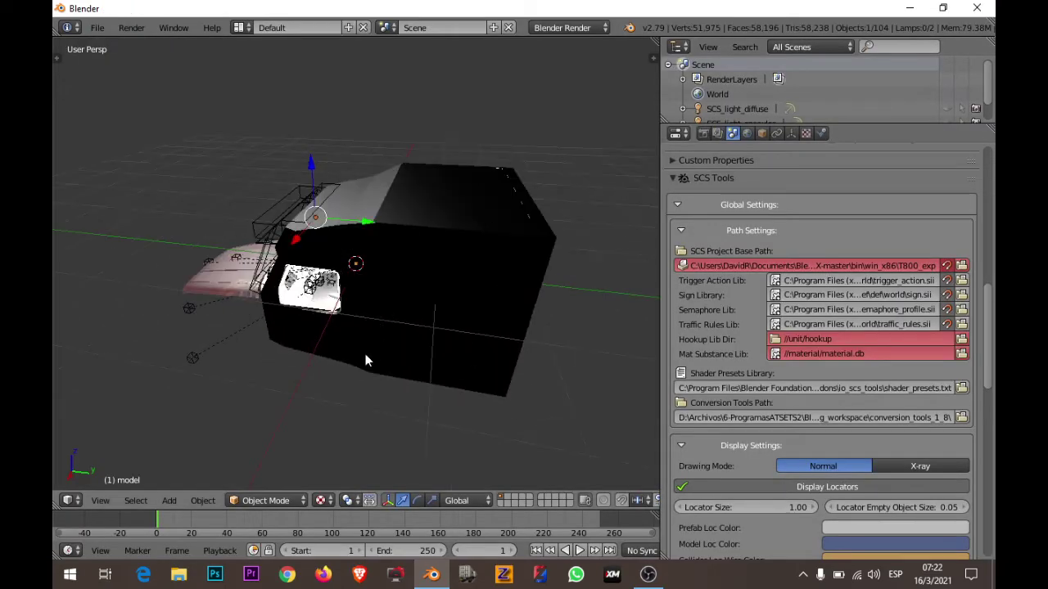
{"action": "scroll", "coordinate": [344, 354], "scroll_direction": "up", "scroll_amount": 3}
{"action": "middle_click_drag", "start_coordinate": [313, 355], "coordinate": [480, 311]}
{"action": "scroll", "coordinate": [463, 319], "scroll_direction": "down", "scroll_amount": 1}
{"action": "scroll", "coordinate": [469, 332], "scroll_direction": "down", "scroll_amount": 2}
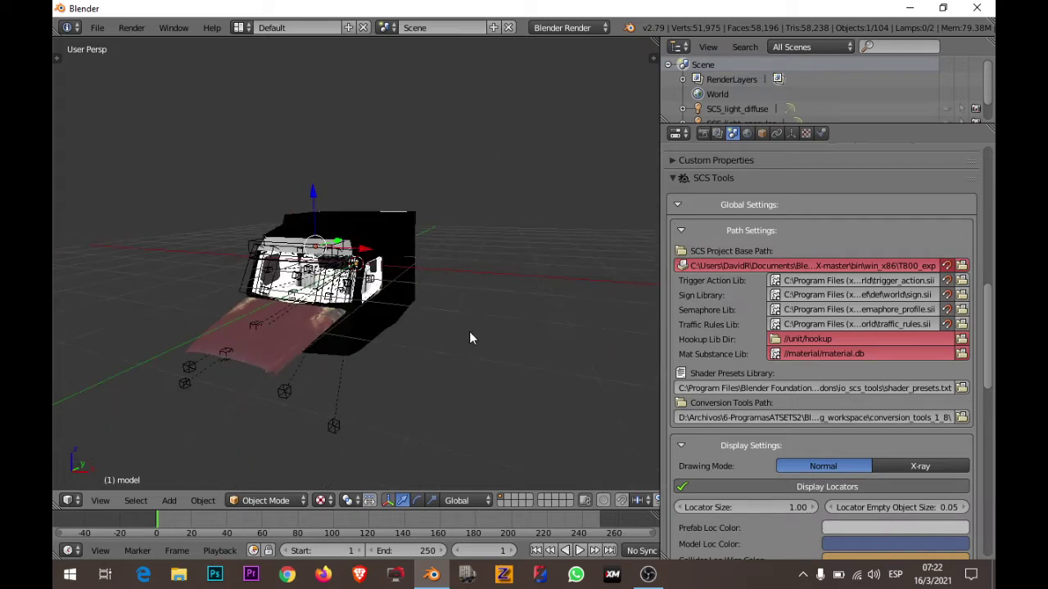
{"action": "middle_click_drag", "start_coordinate": [540, 364], "coordinate": [513, 369]}
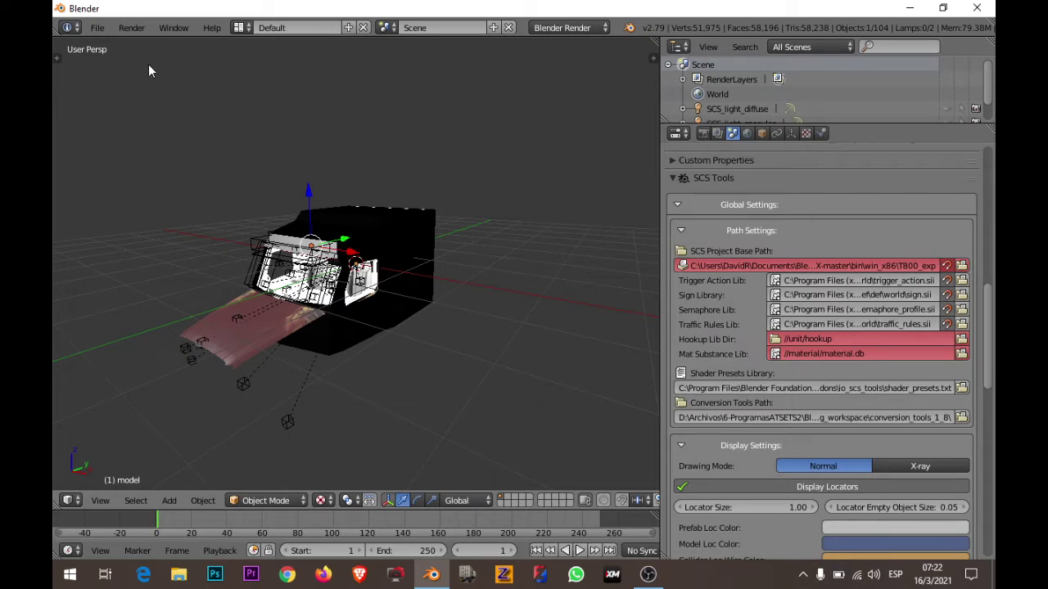
Save the scene over interior.blend in the 1-Petra579 folder, then close Blender
{"action": "left_click", "coordinate": [97, 28]}
{"action": "left_click", "coordinate": [143, 155]}
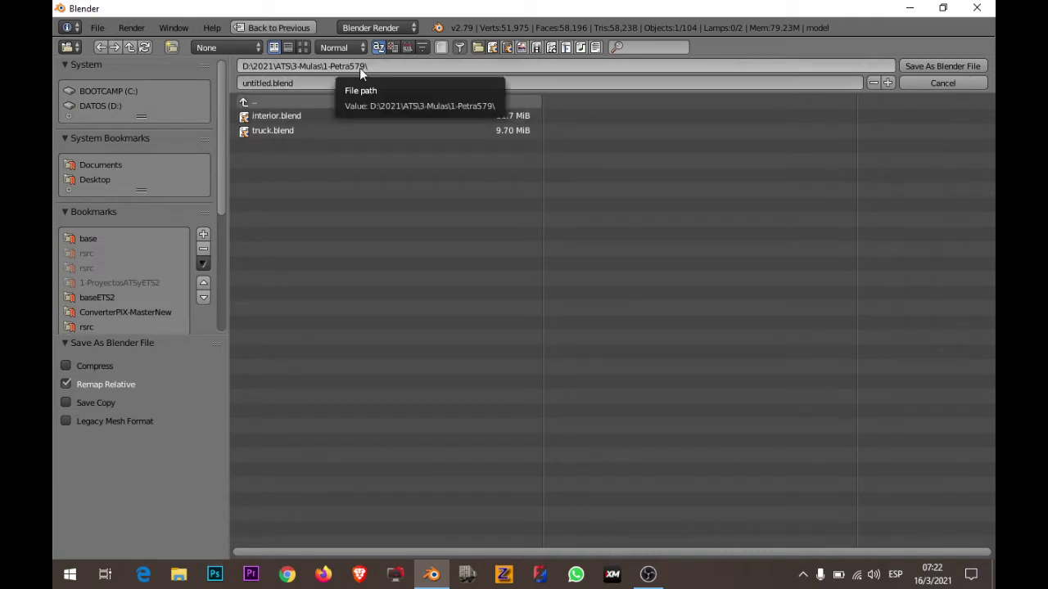
{"action": "left_click", "coordinate": [270, 116]}
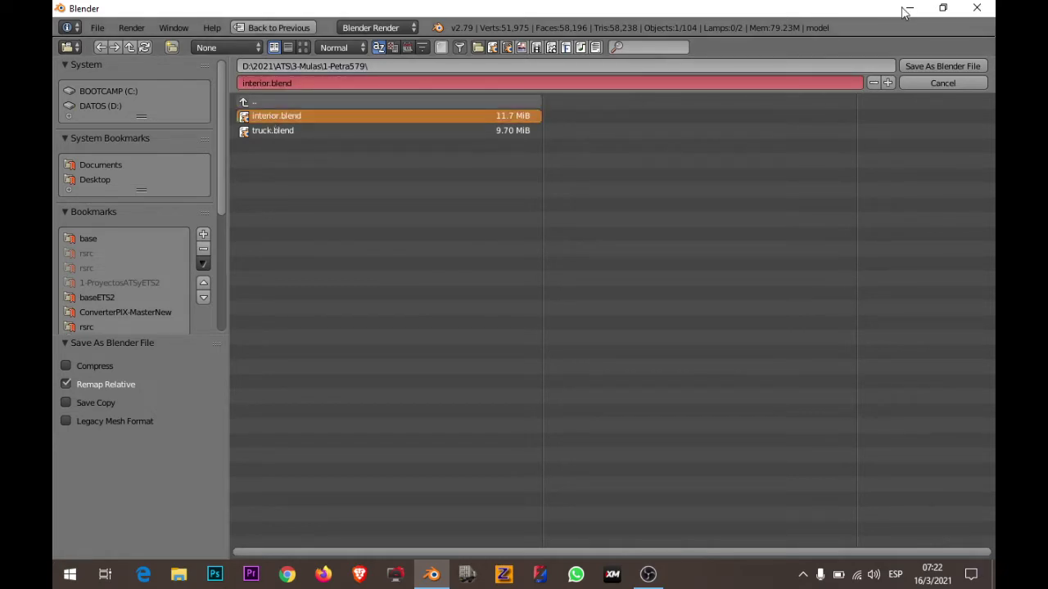
{"action": "left_click", "coordinate": [946, 69]}
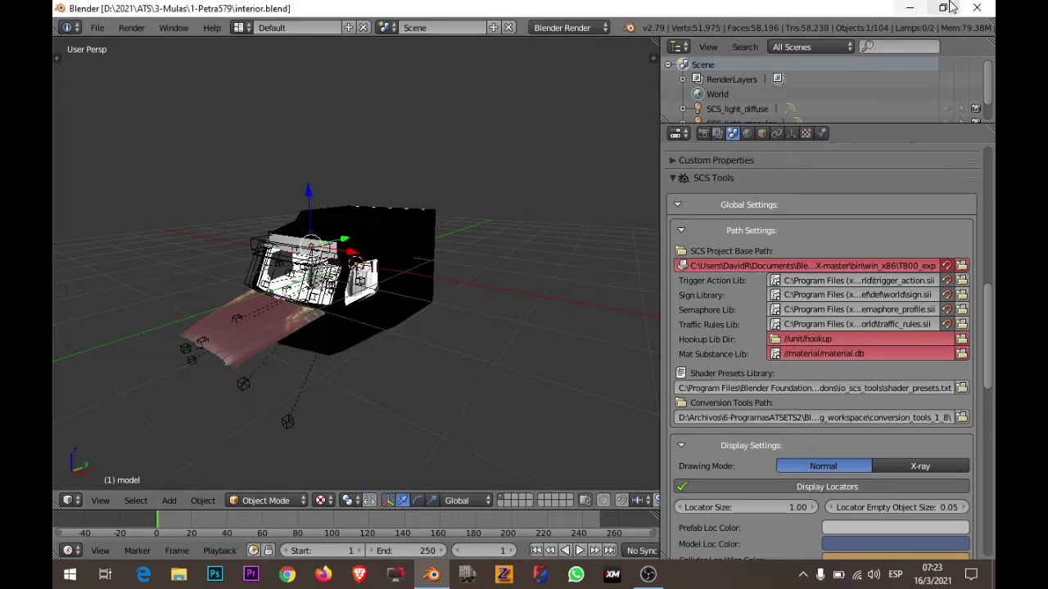
{"action": "left_click", "coordinate": [987, 12]}
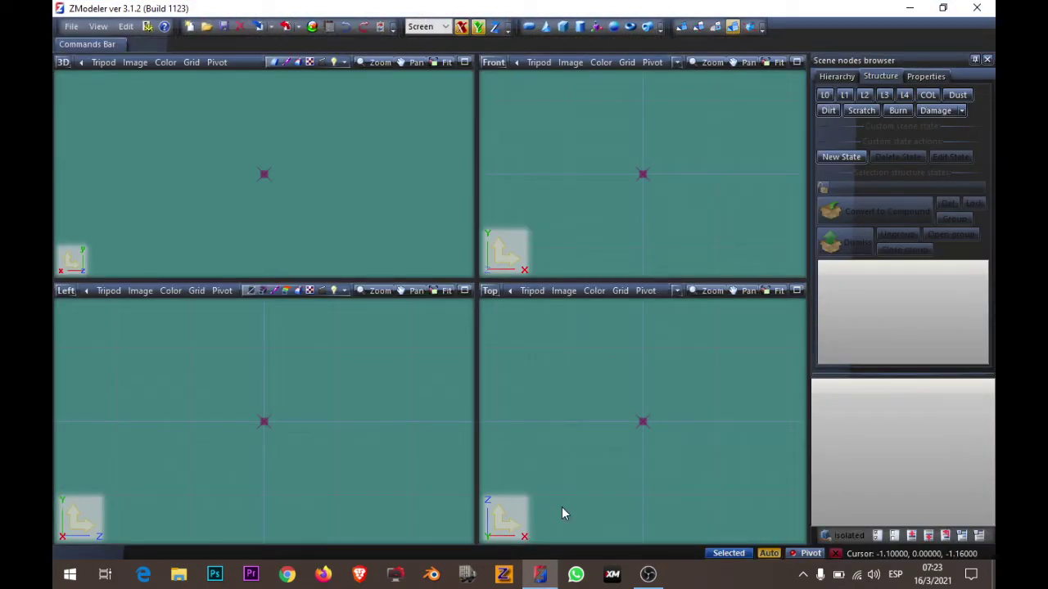
Import model.pmd from mod\Petra579\vehicle\truck\peterbilt_579\interior in ZModeler
{"action": "left_click", "coordinate": [258, 27]}
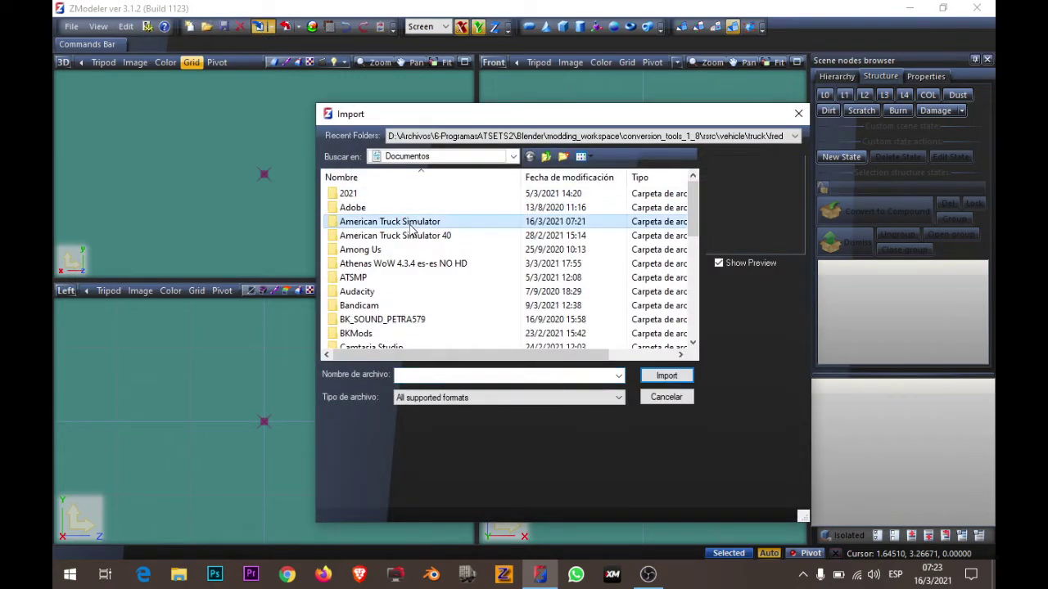
{"action": "double_click", "coordinate": [411, 227]}
{"action": "double_click", "coordinate": [345, 208]}
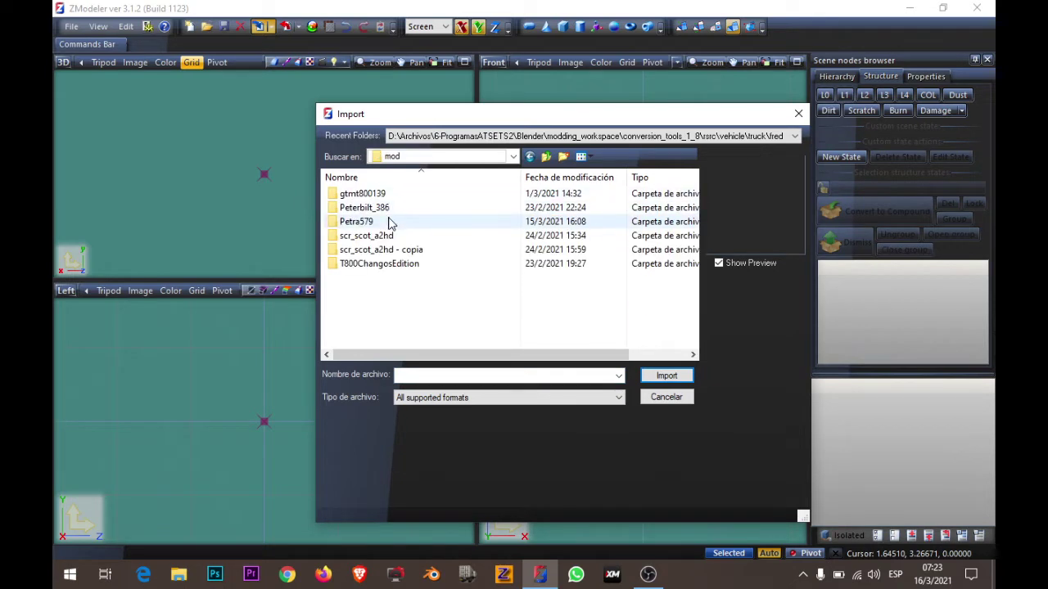
{"action": "double_click", "coordinate": [366, 228]}
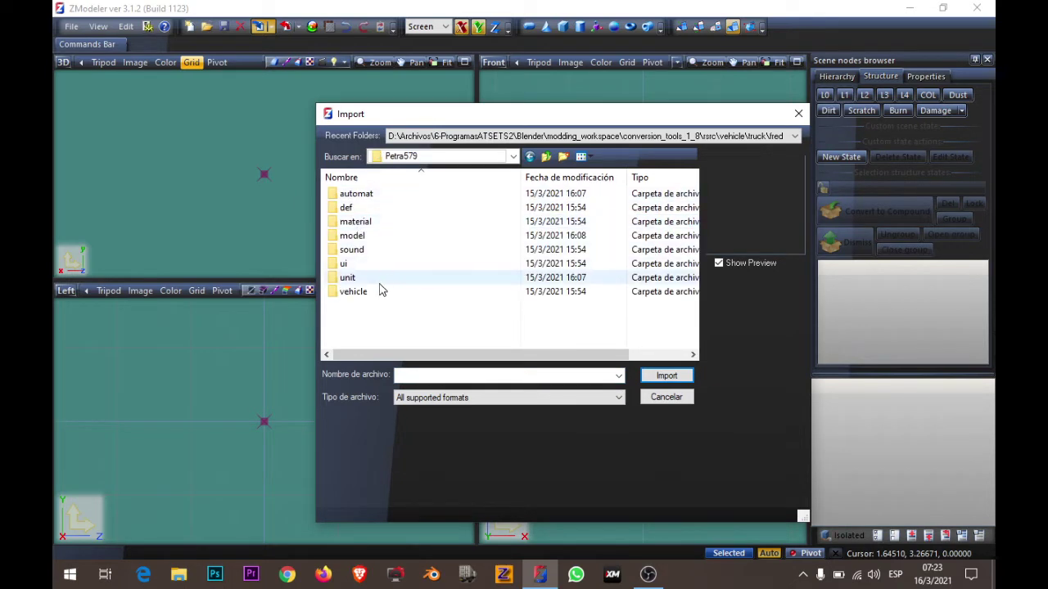
{"action": "double_click", "coordinate": [352, 297]}
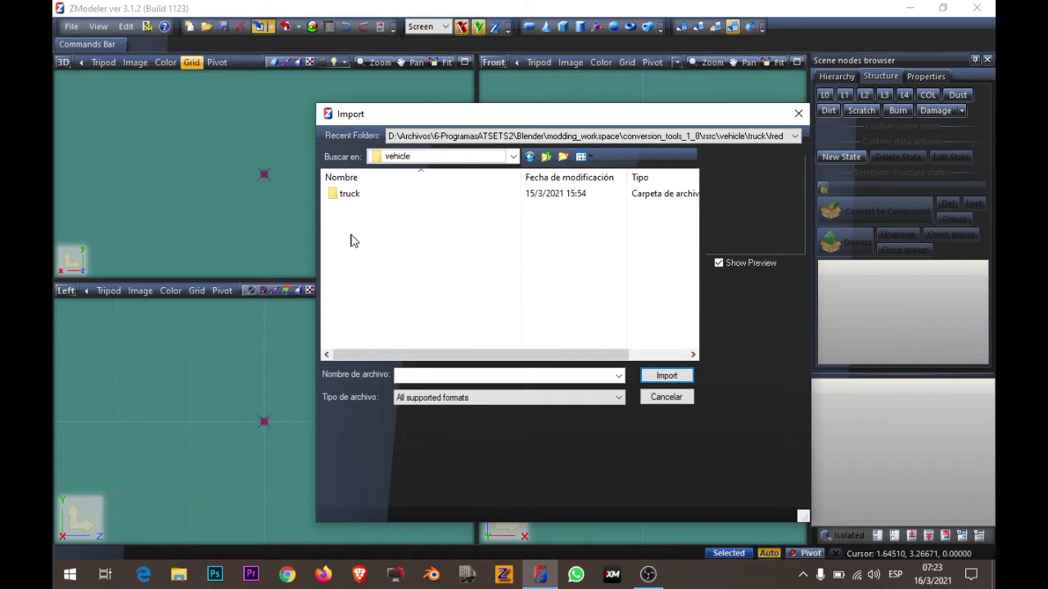
{"action": "double_click", "coordinate": [351, 197]}
{"action": "double_click", "coordinate": [361, 195]}
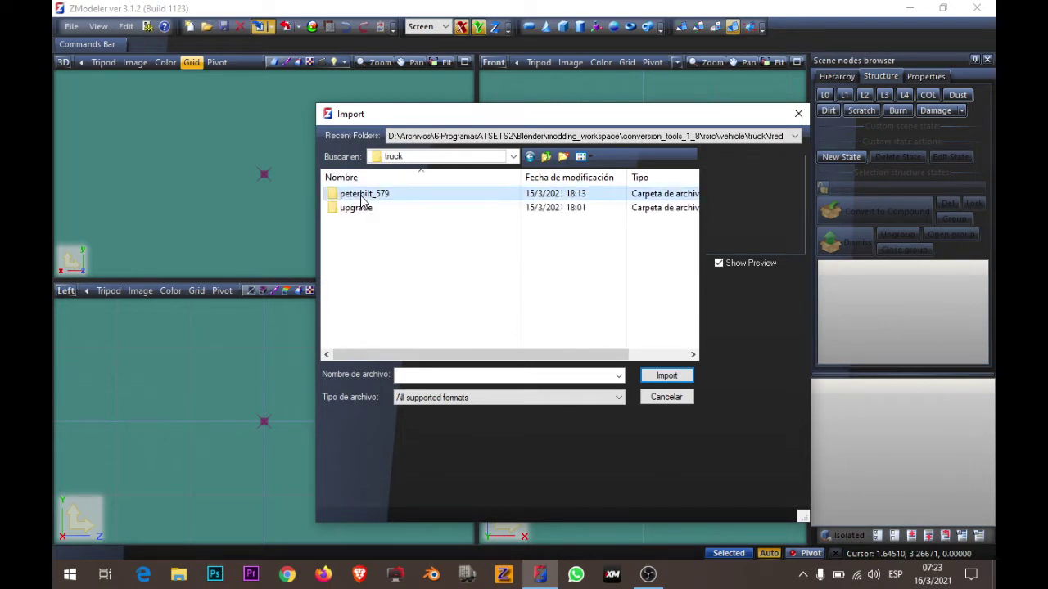
{"action": "double_click", "coordinate": [371, 209]}
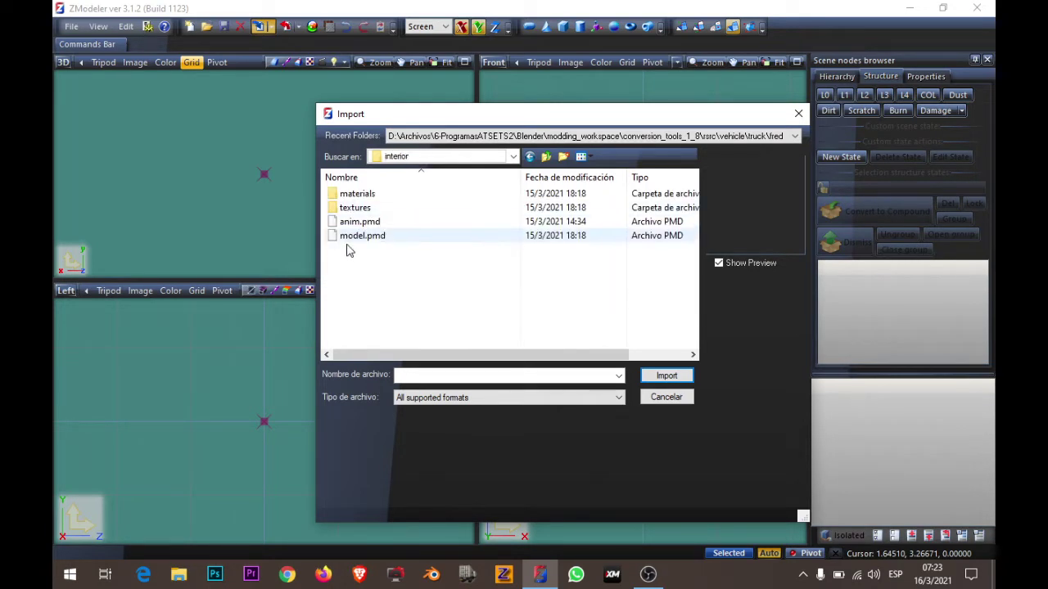
{"action": "left_click", "coordinate": [351, 240]}
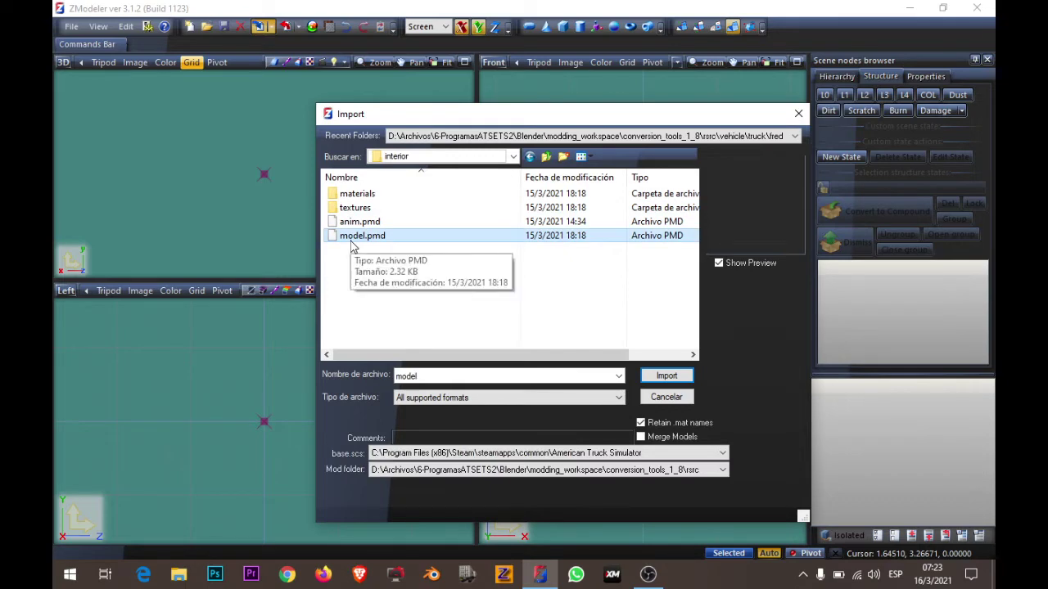
{"action": "left_click_drag", "start_coordinate": [414, 114], "coordinate": [379, 57]}
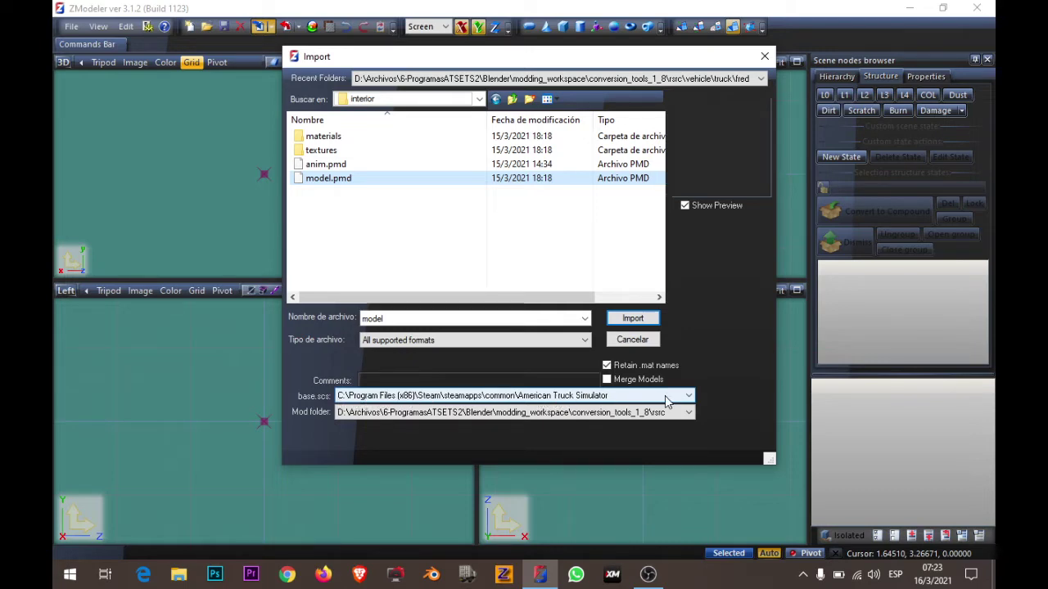
{"action": "left_click", "coordinate": [688, 396]}
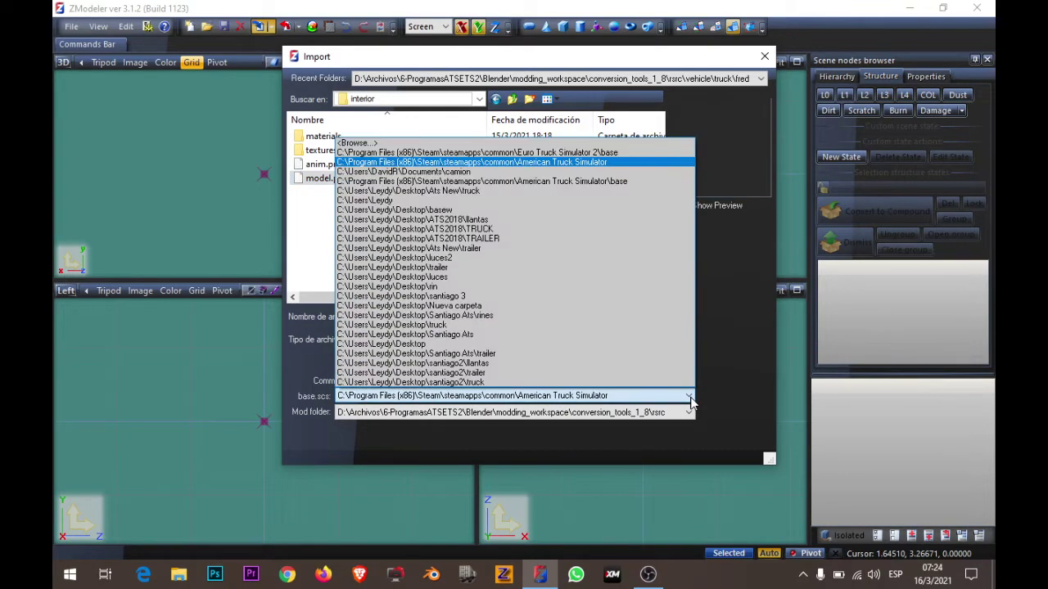
Browse for base.scs, expanding Este equipo, BOOTCAMP (C:) and Program Files (x86)
{"action": "left_click", "coordinate": [553, 145]}
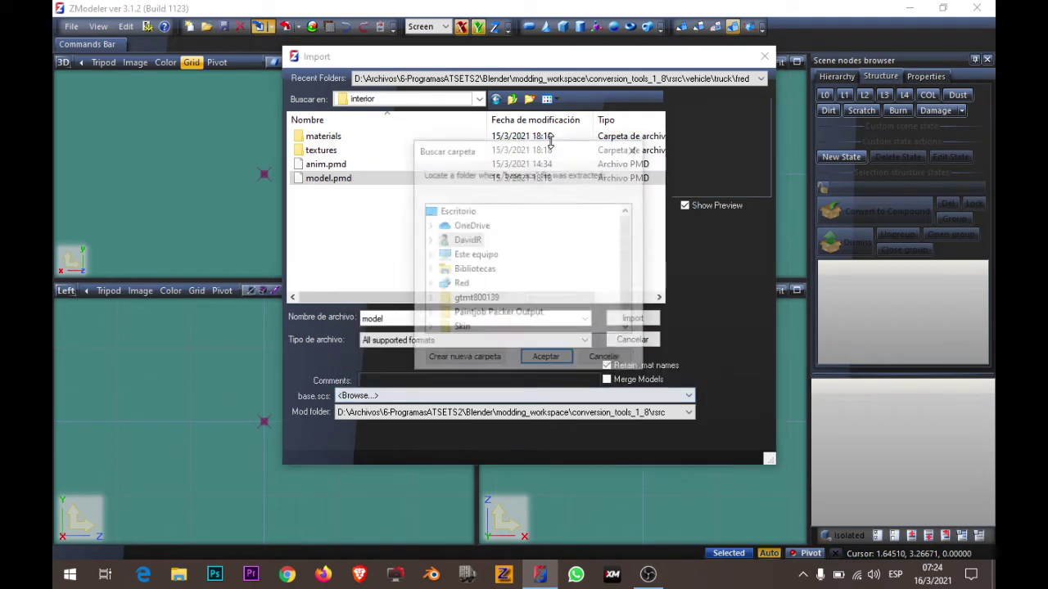
{"action": "double_click", "coordinate": [445, 260]}
{"action": "scroll", "coordinate": [517, 252], "scroll_direction": "down", "scroll_amount": 1}
{"action": "scroll", "coordinate": [551, 253], "scroll_direction": "down", "scroll_amount": 1}
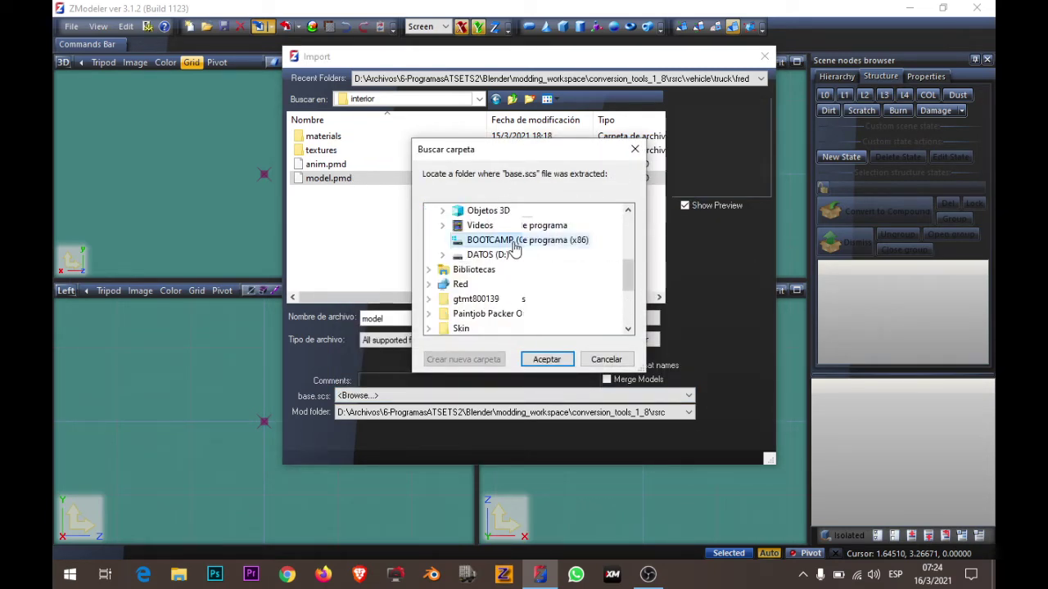
{"action": "double_click", "coordinate": [513, 245]}
{"action": "double_click", "coordinate": [561, 239]}
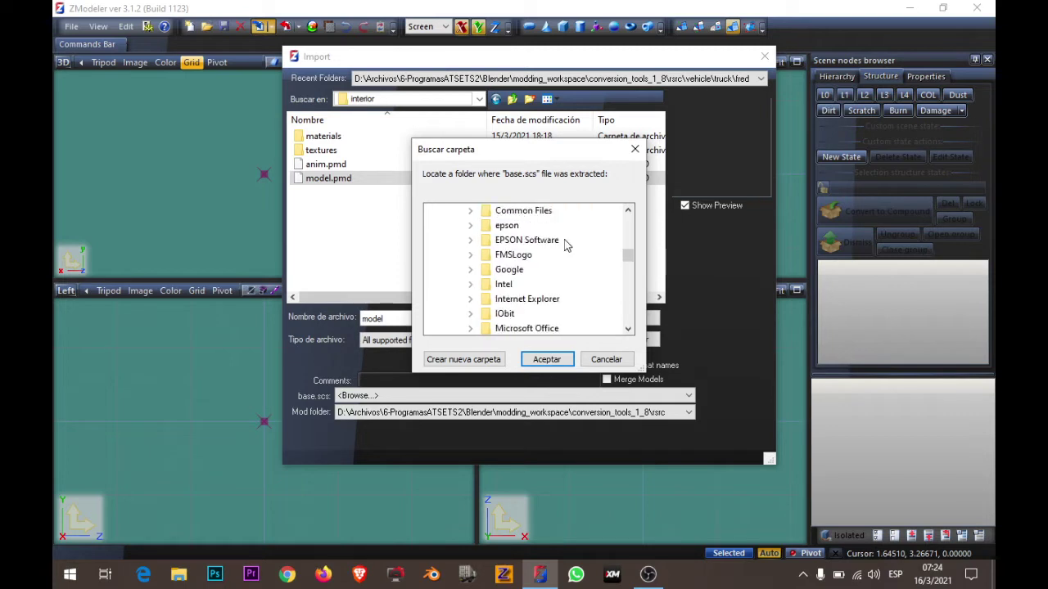
{"action": "scroll", "coordinate": [563, 243], "scroll_direction": "down", "scroll_amount": 2}
{"action": "scroll", "coordinate": [564, 244], "scroll_direction": "down", "scroll_amount": 2}
{"action": "scroll", "coordinate": [563, 244], "scroll_direction": "down", "scroll_amount": 3}
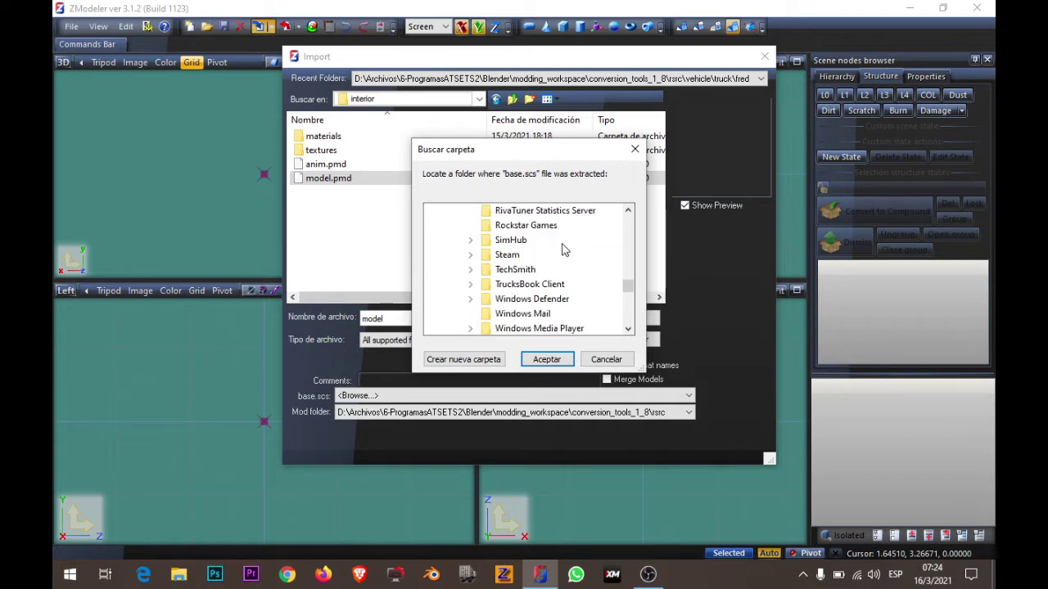
Select Steam\steamapps\common\American Truck Simulator\base and confirm it as base.scs
{"action": "double_click", "coordinate": [524, 262]}
{"action": "scroll", "coordinate": [584, 263], "scroll_direction": "down", "scroll_amount": 2}
{"action": "scroll", "coordinate": [584, 263], "scroll_direction": "down", "scroll_amount": 1}
{"action": "scroll", "coordinate": [582, 265], "scroll_direction": "down", "scroll_amount": 2}
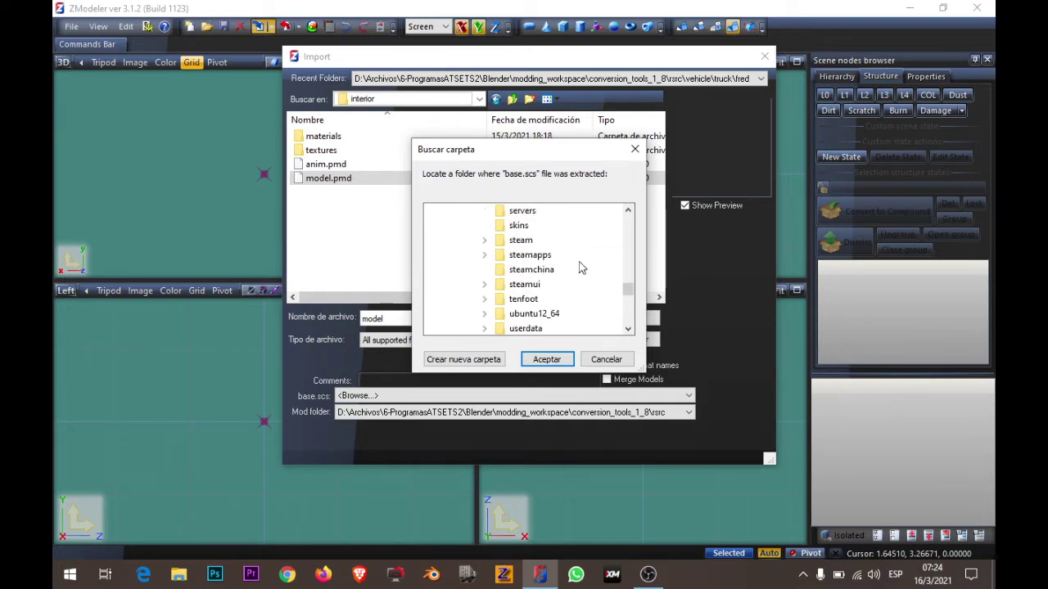
{"action": "scroll", "coordinate": [564, 277], "scroll_direction": "down", "scroll_amount": 1}
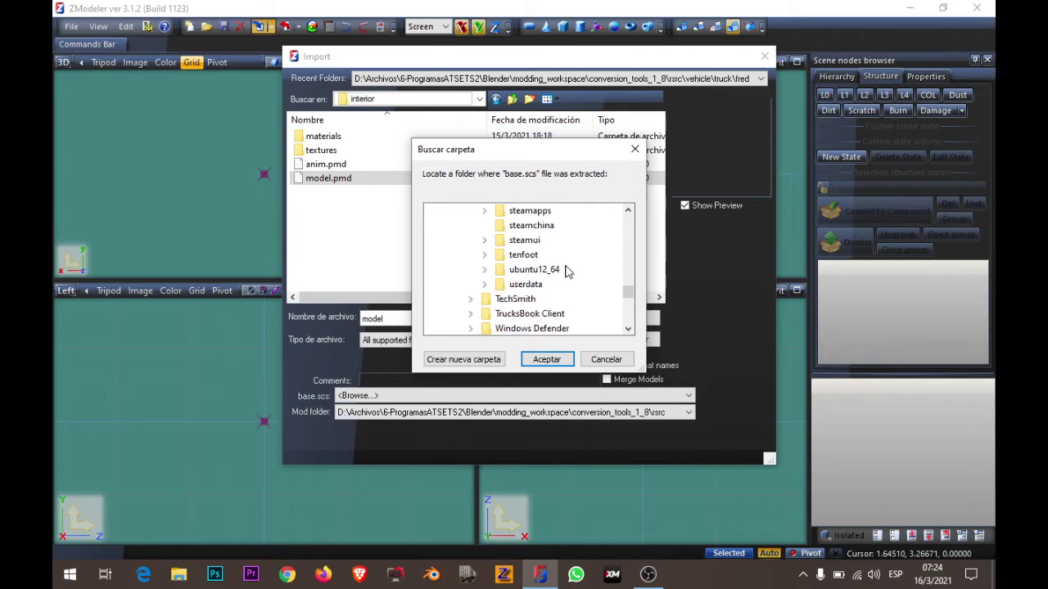
{"action": "double_click", "coordinate": [550, 213]}
{"action": "double_click", "coordinate": [555, 224]}
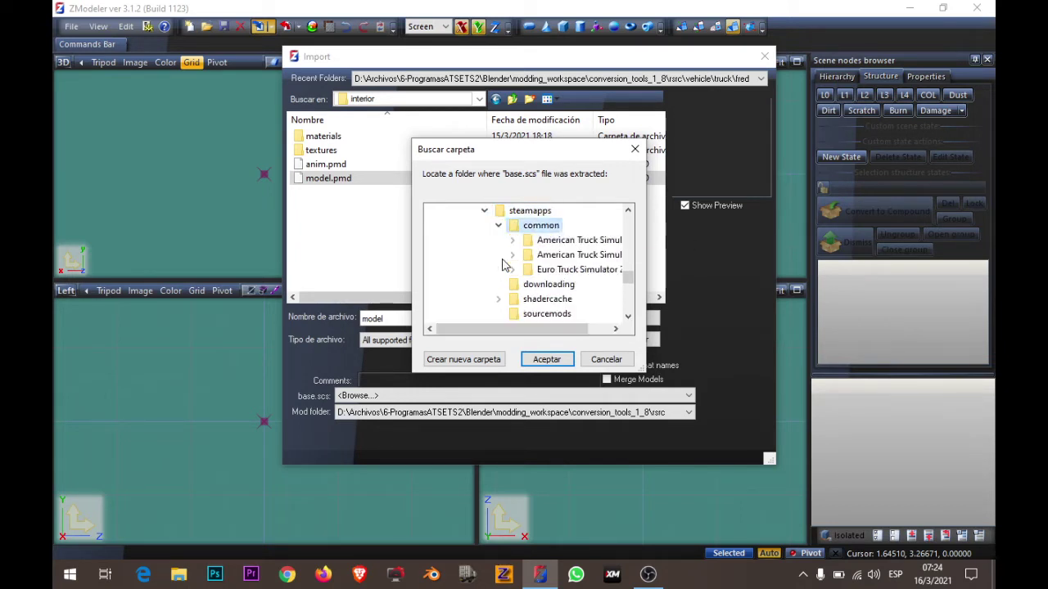
{"action": "double_click", "coordinate": [589, 242]}
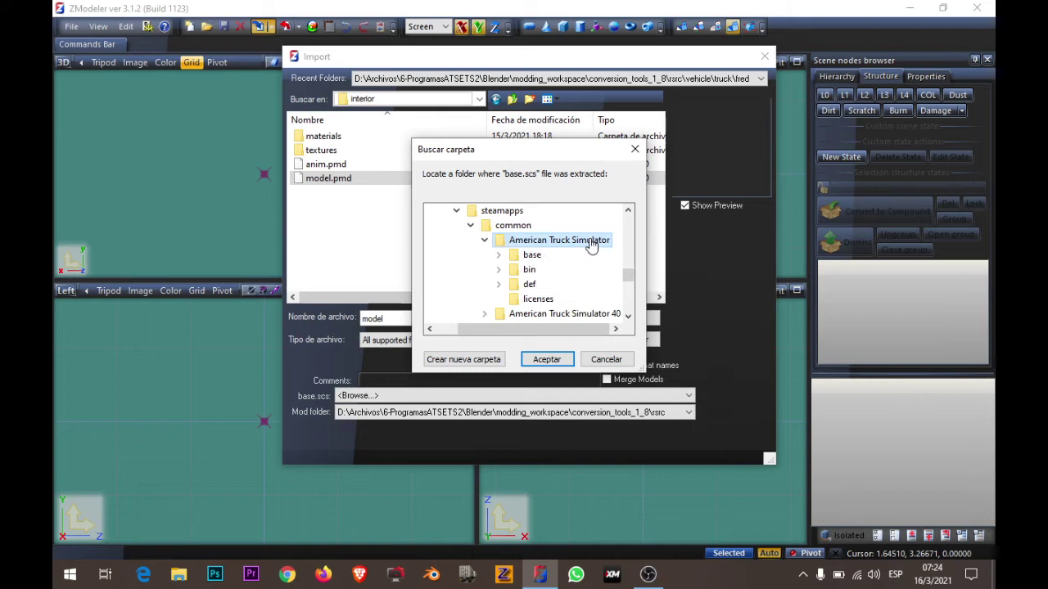
{"action": "double_click", "coordinate": [516, 259]}
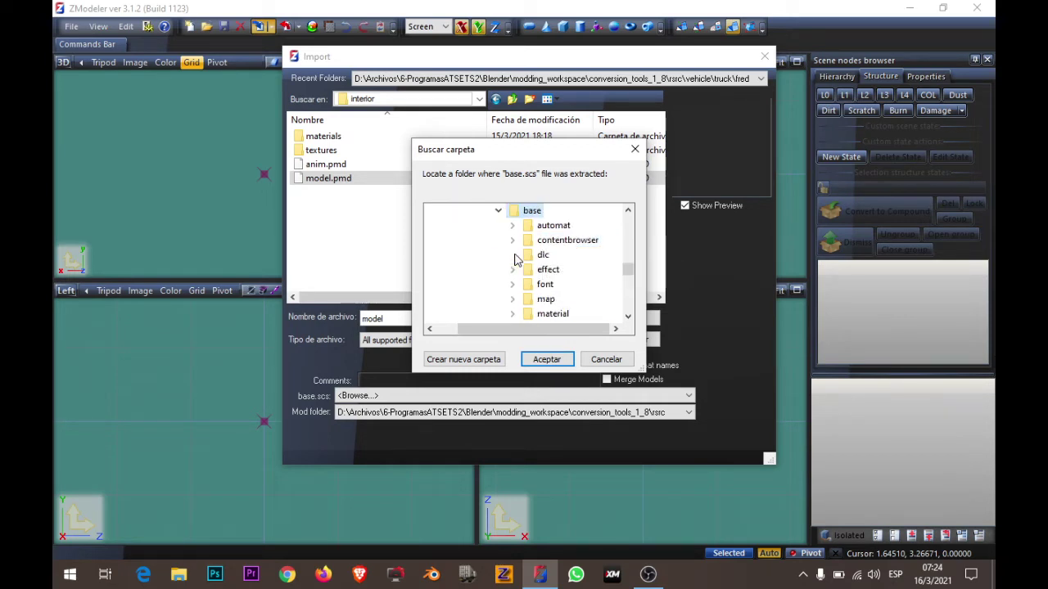
{"action": "left_click", "coordinate": [546, 359]}
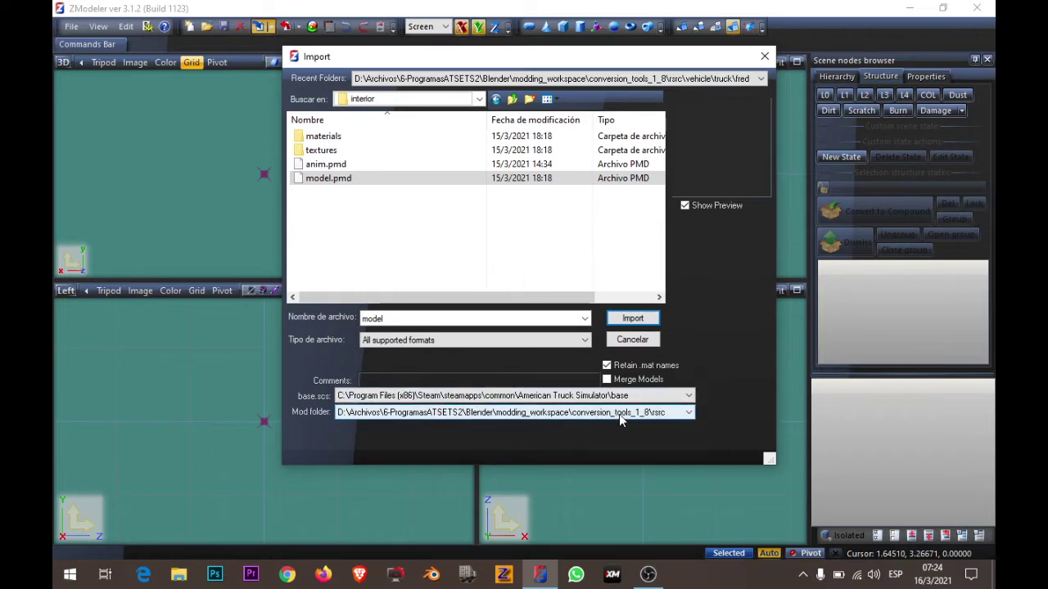
Browse the Mod folder to Documentos\American Truck Simulator\mod\Petra579 and confirm it
{"action": "left_click", "coordinate": [688, 413]}
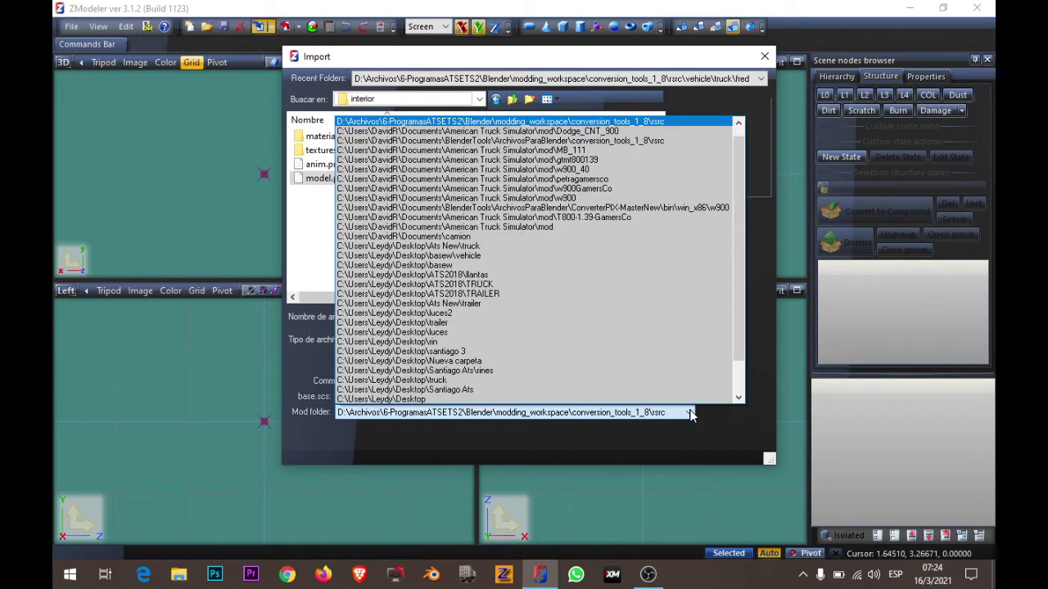
{"action": "scroll", "coordinate": [631, 282], "scroll_direction": "down", "scroll_amount": 1}
{"action": "scroll", "coordinate": [631, 282], "scroll_direction": "up", "scroll_amount": 2}
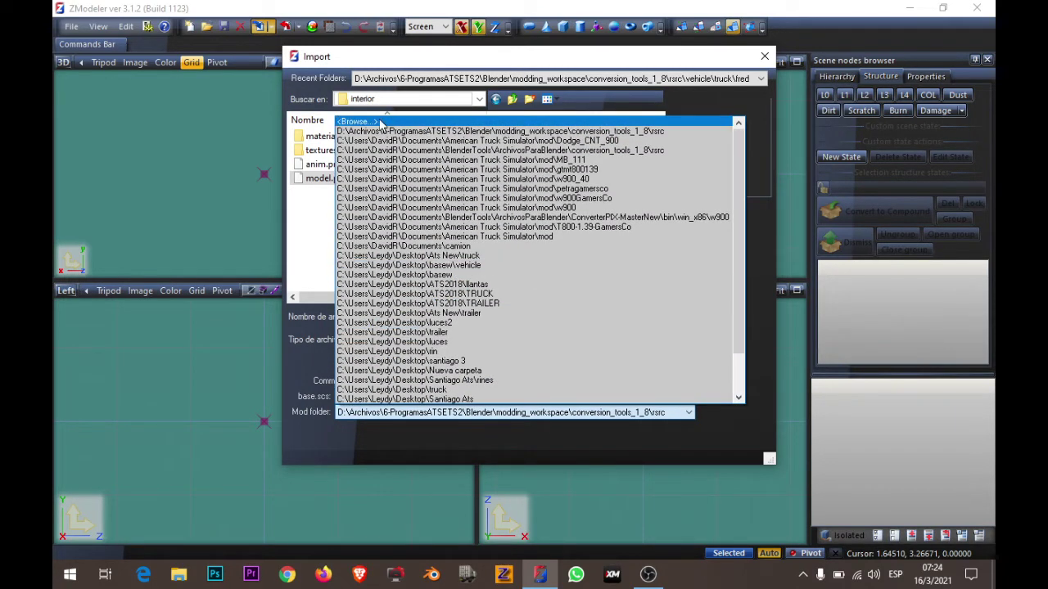
{"action": "left_click", "coordinate": [380, 121]}
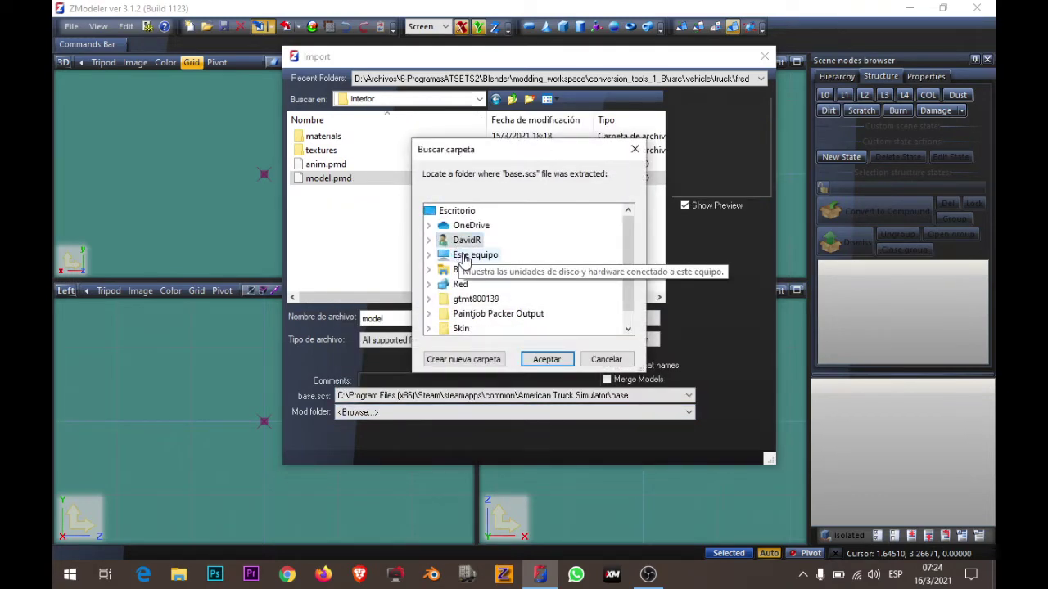
{"action": "double_click", "coordinate": [464, 257]}
{"action": "double_click", "coordinate": [494, 239]}
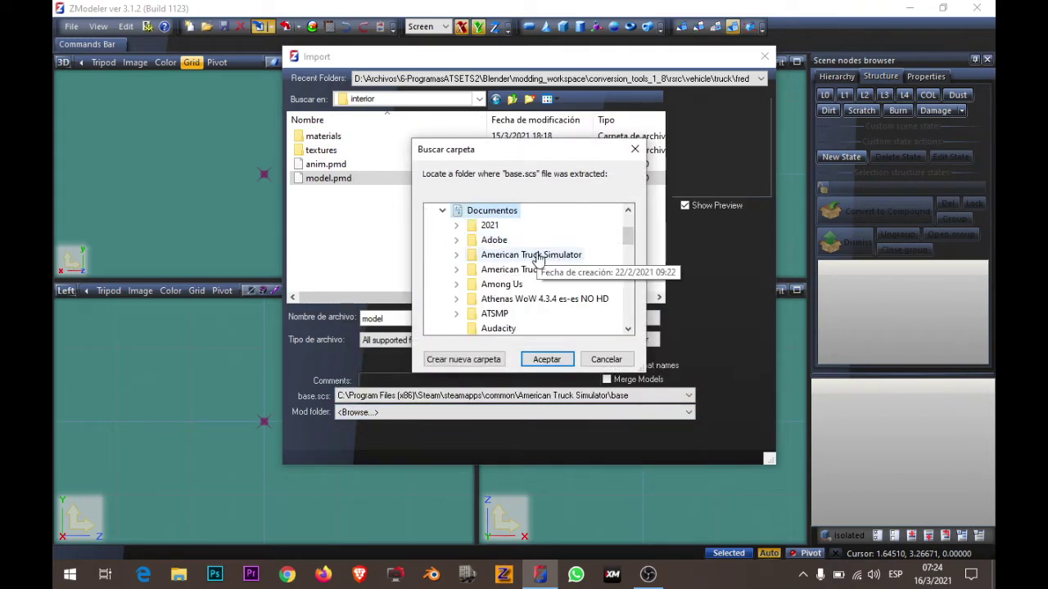
{"action": "double_click", "coordinate": [538, 256]}
{"action": "double_click", "coordinate": [501, 241]}
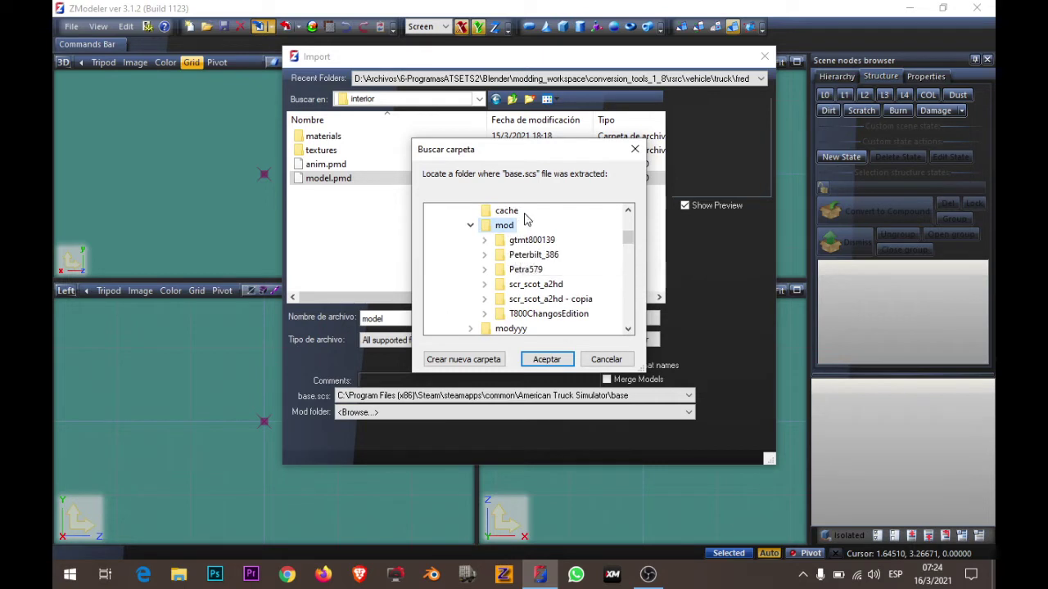
{"action": "double_click", "coordinate": [500, 270]}
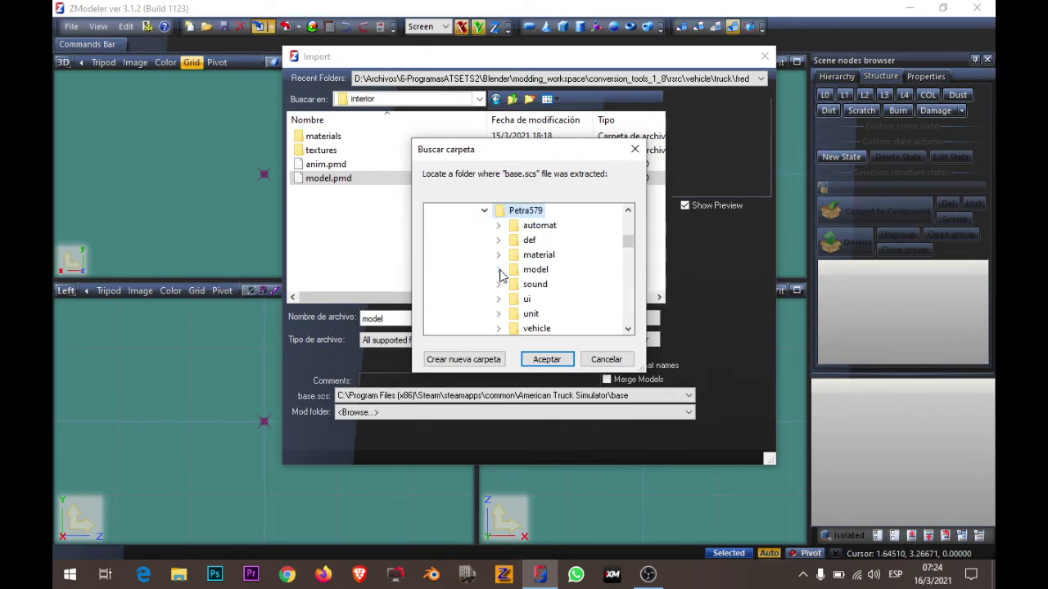
{"action": "left_click", "coordinate": [547, 360]}
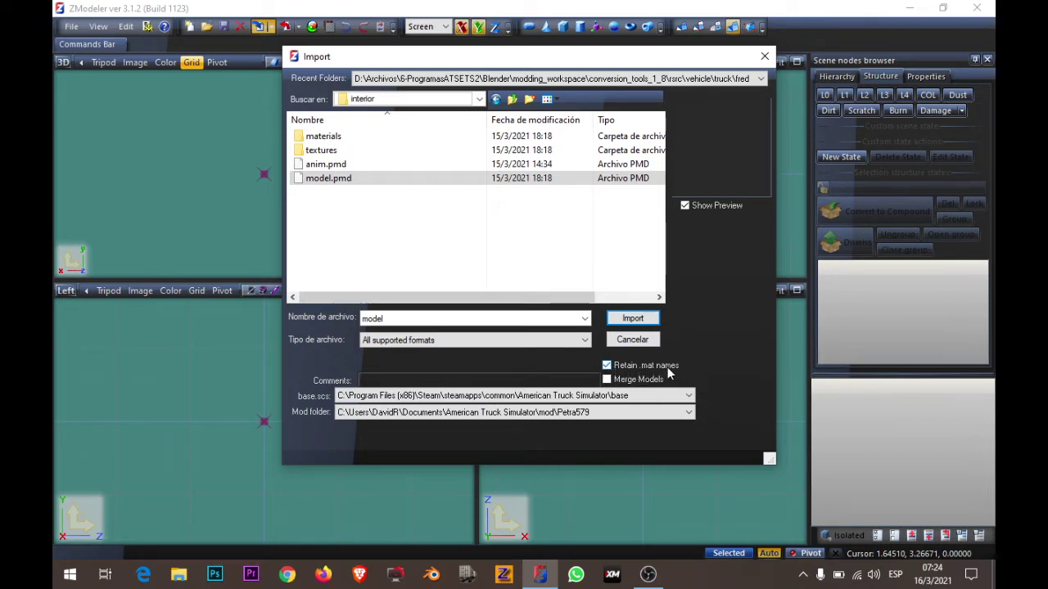
Import model.pmd, read the sec_details_ao missing-texture error, then dismiss the error messages
{"action": "left_click", "coordinate": [647, 320]}
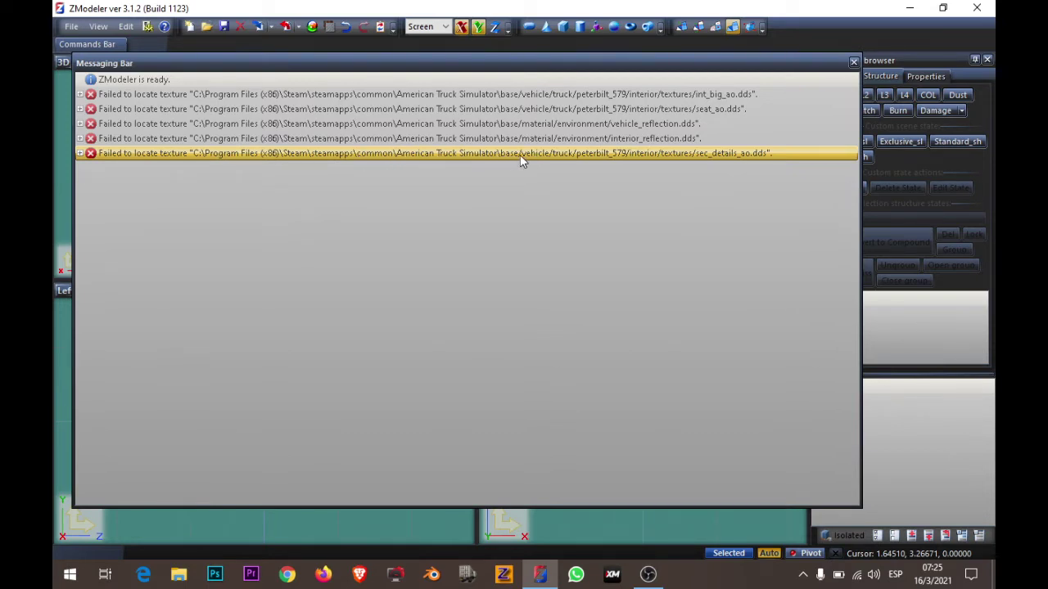
{"action": "left_click", "coordinate": [80, 154]}
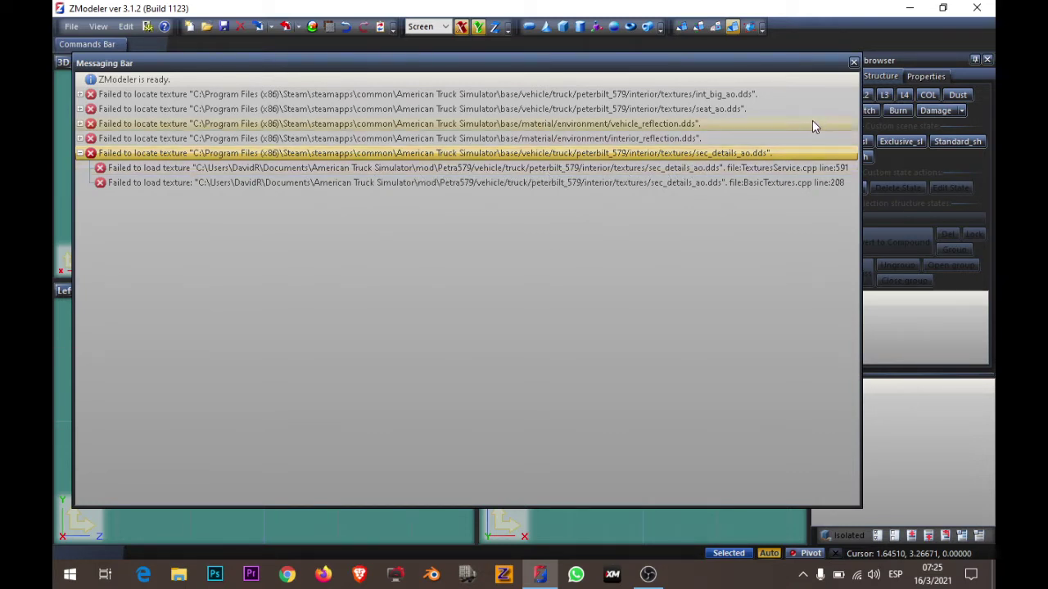
{"action": "left_click", "coordinate": [854, 63]}
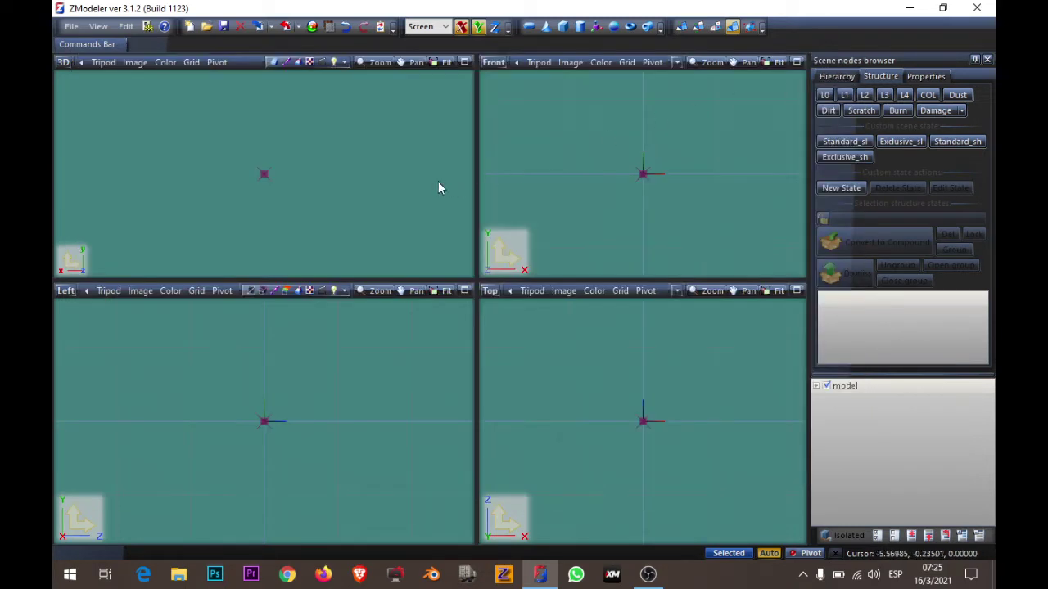
Show the cab interior under Standard_sl at an angled view and browse its peterbilt_579 materials
{"action": "left_click", "coordinate": [847, 141]}
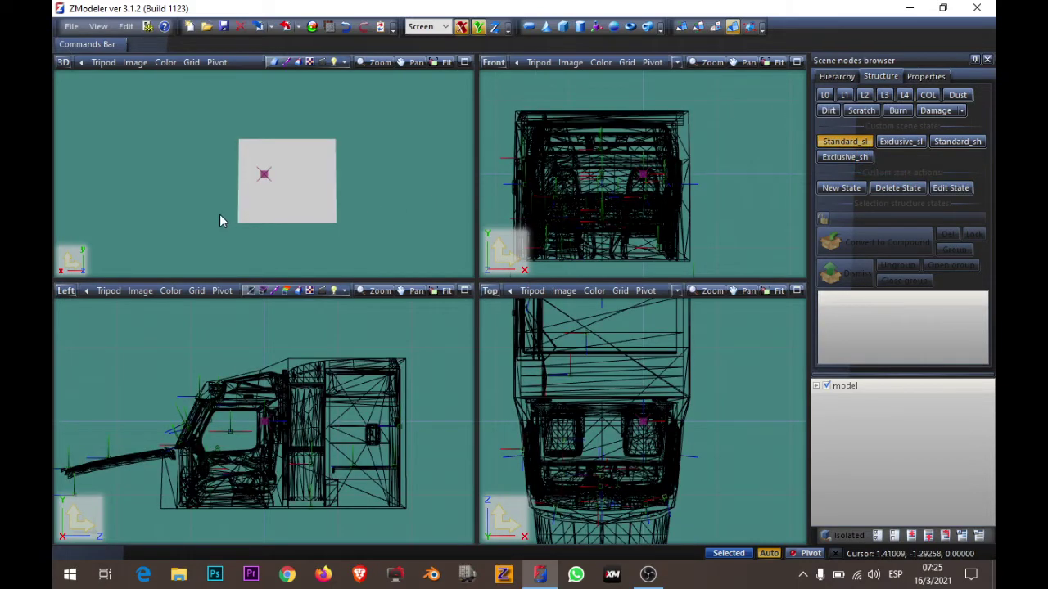
{"action": "mouse_move", "coordinate": [220, 215]}
{"action": "middle_mouse_down"}
{"action": "mouse_move", "coordinate": [328, 235]}
{"action": "mouse_move", "coordinate": [283, 241]}
{"action": "mouse_move", "coordinate": [319, 232]}
{"action": "mouse_move", "coordinate": [290, 223]}
{"action": "middle_mouse_up"}
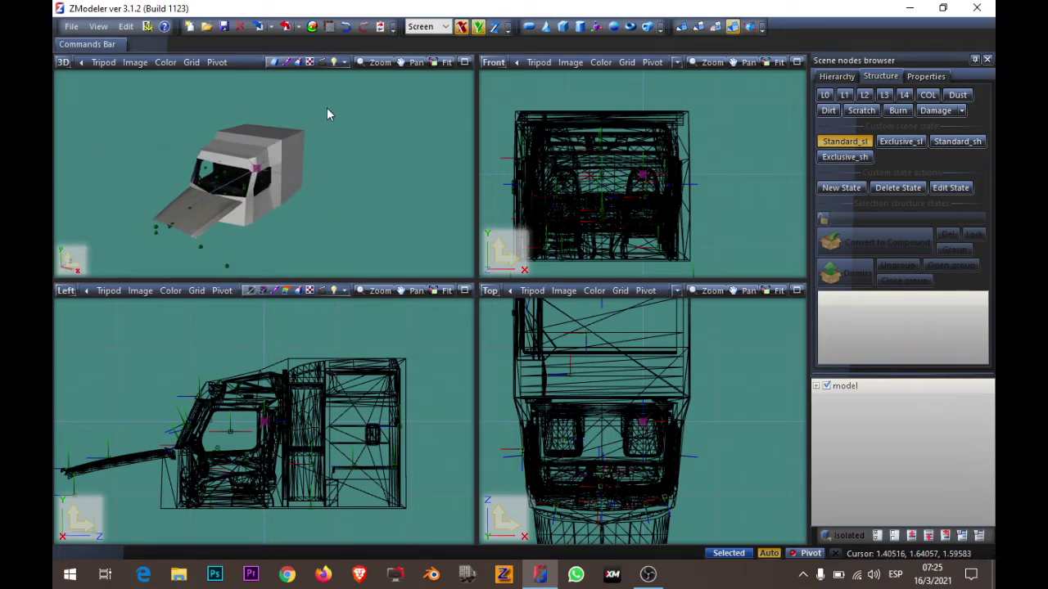
{"action": "left_click", "coordinate": [311, 27]}
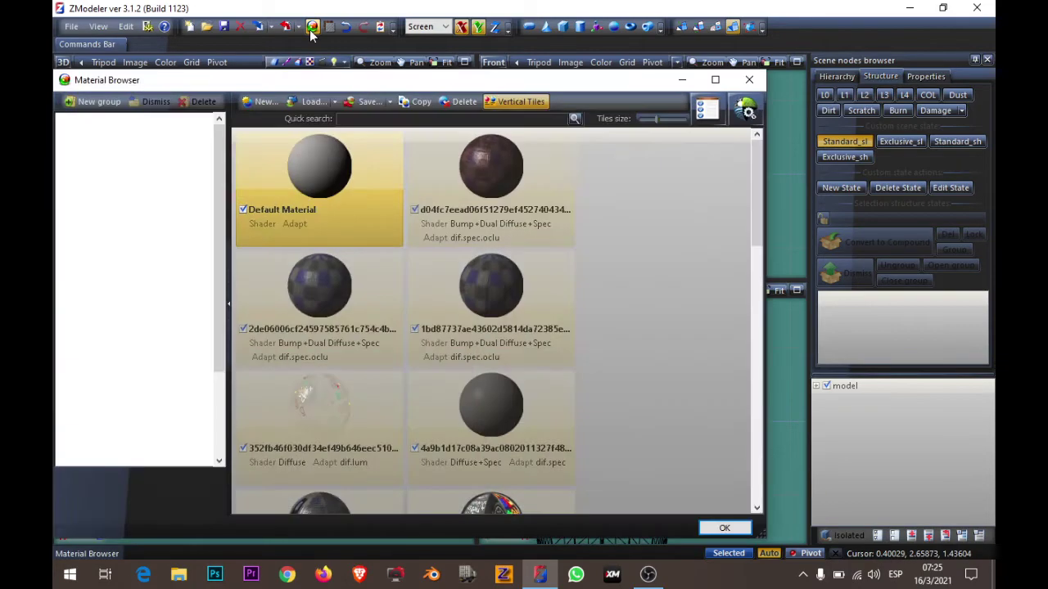
{"action": "scroll", "coordinate": [433, 257], "scroll_direction": "down", "scroll_amount": 3}
{"action": "scroll", "coordinate": [433, 257], "scroll_direction": "down", "scroll_amount": 5}
{"action": "scroll", "coordinate": [434, 257], "scroll_direction": "down", "scroll_amount": 5}
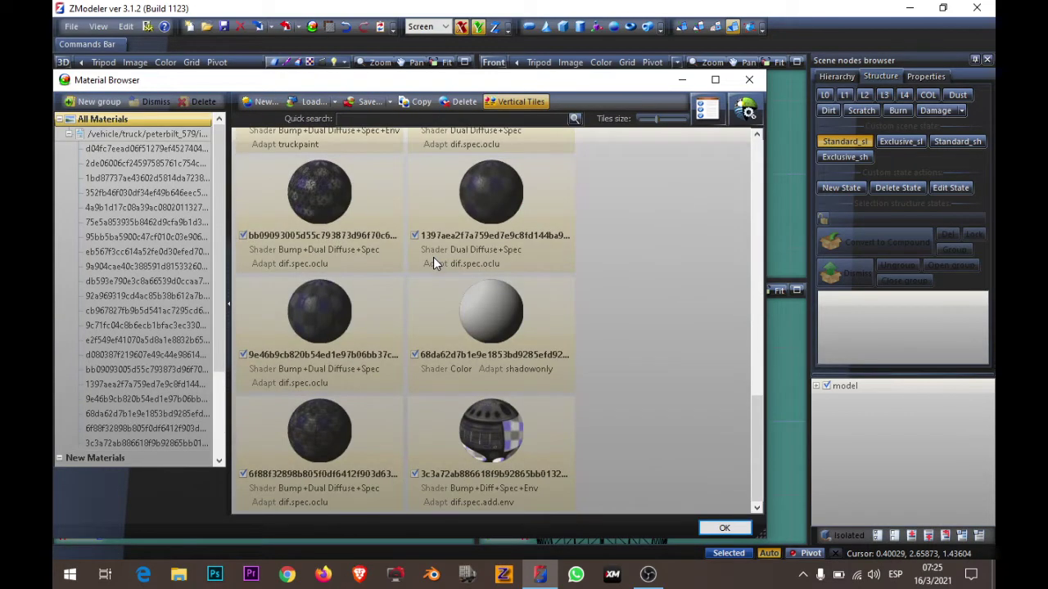
{"action": "scroll", "coordinate": [433, 257], "scroll_direction": "up", "scroll_amount": 10}
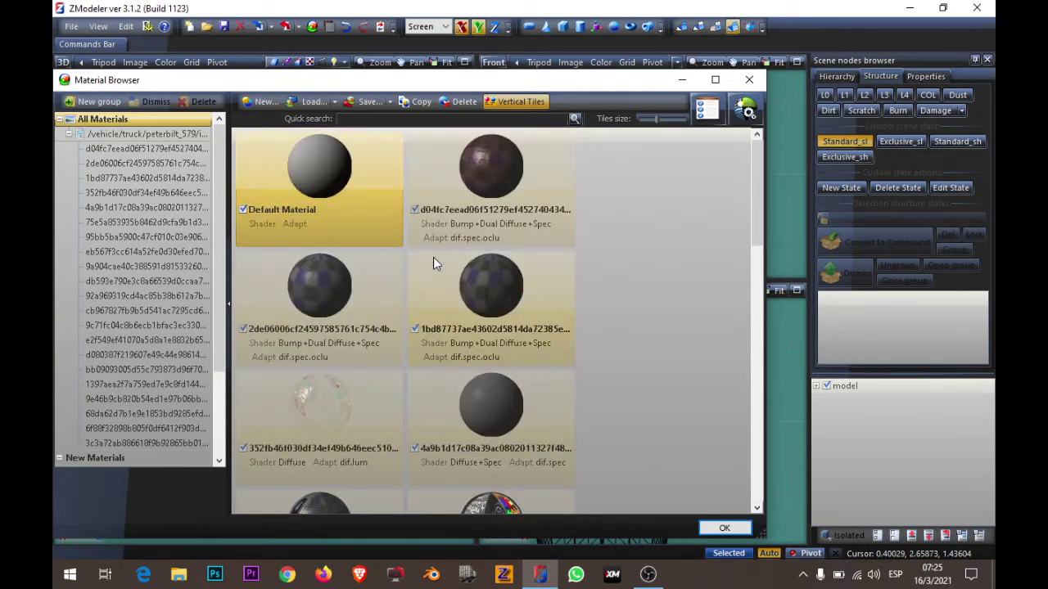
{"action": "left_click", "coordinate": [748, 82]}
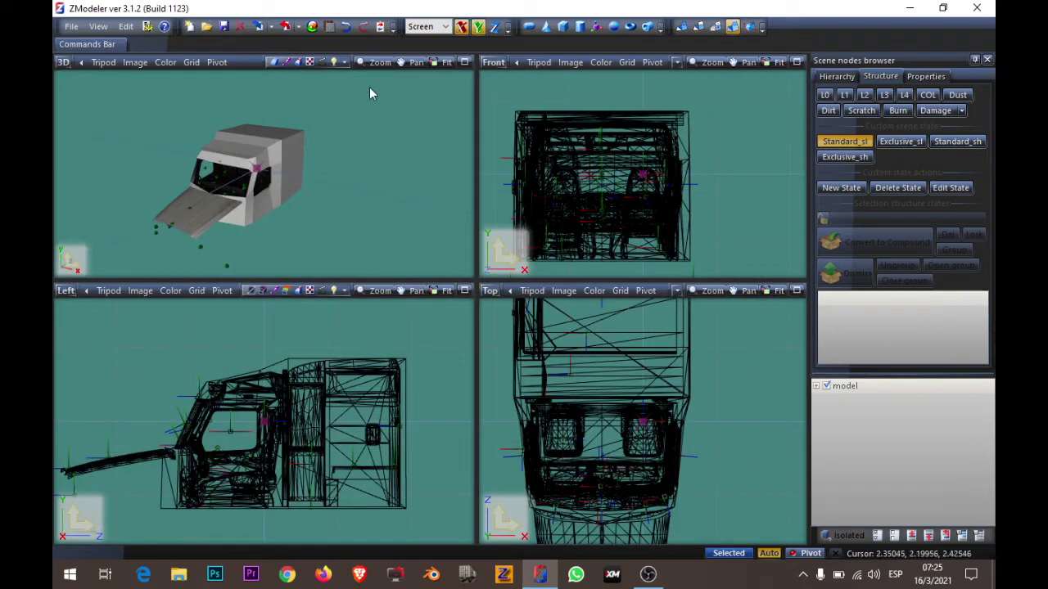
Start an export targeting model.pmd in mod\Petra579\vehicle\truck\peterbilt_579\interior
{"action": "left_click", "coordinate": [286, 29]}
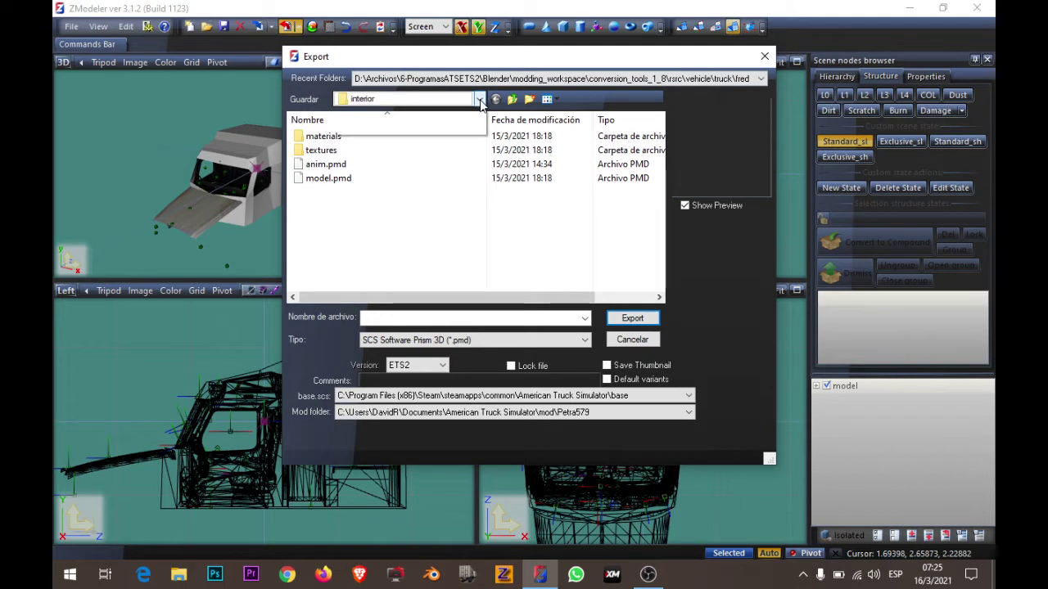
{"action": "left_click", "coordinate": [421, 99]}
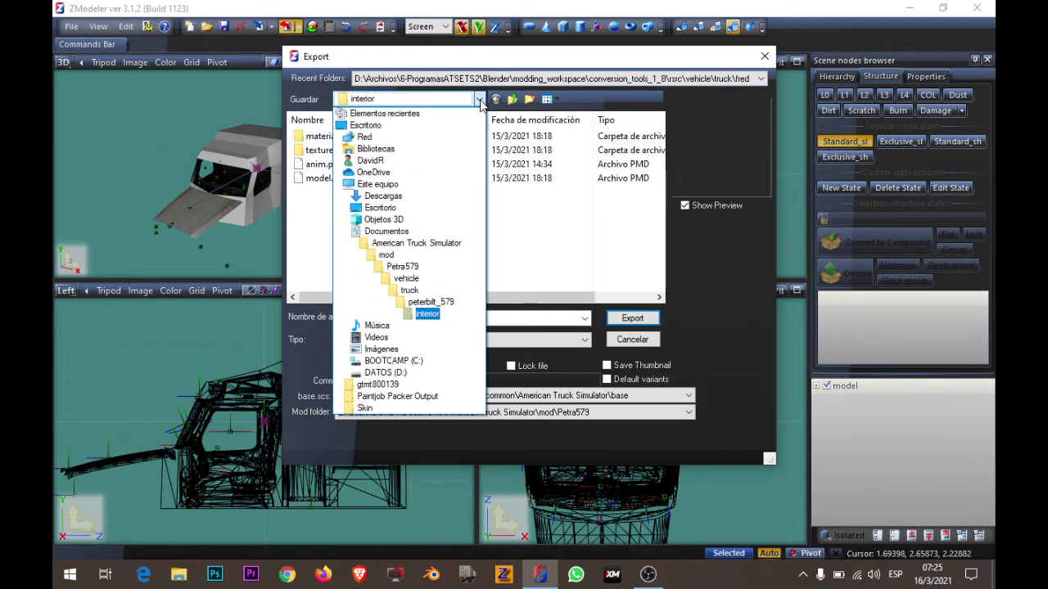
{"action": "left_click", "coordinate": [386, 230]}
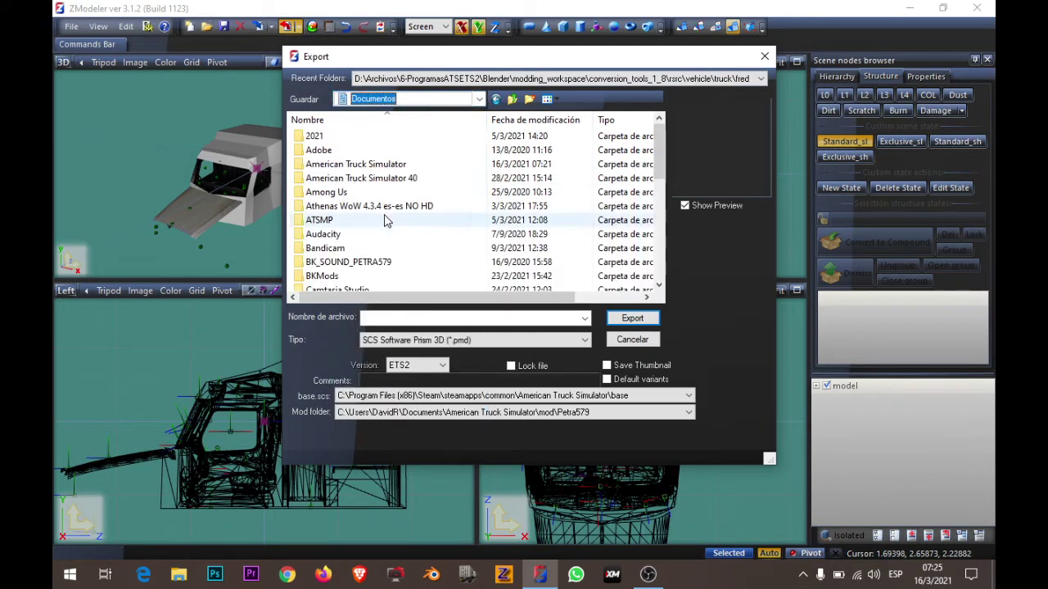
{"action": "double_click", "coordinate": [331, 163]}
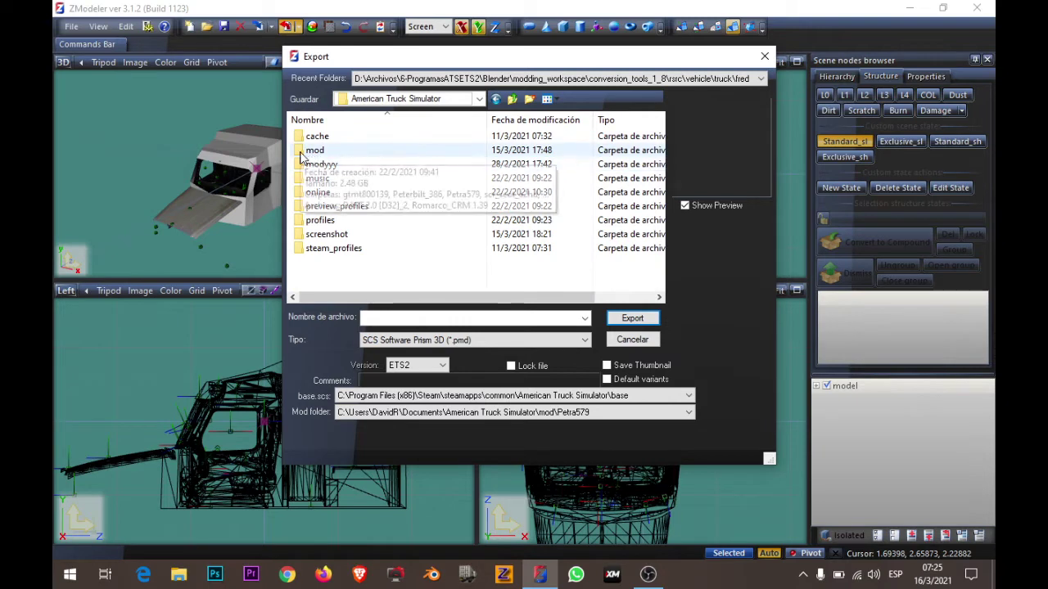
{"action": "double_click", "coordinate": [334, 153]}
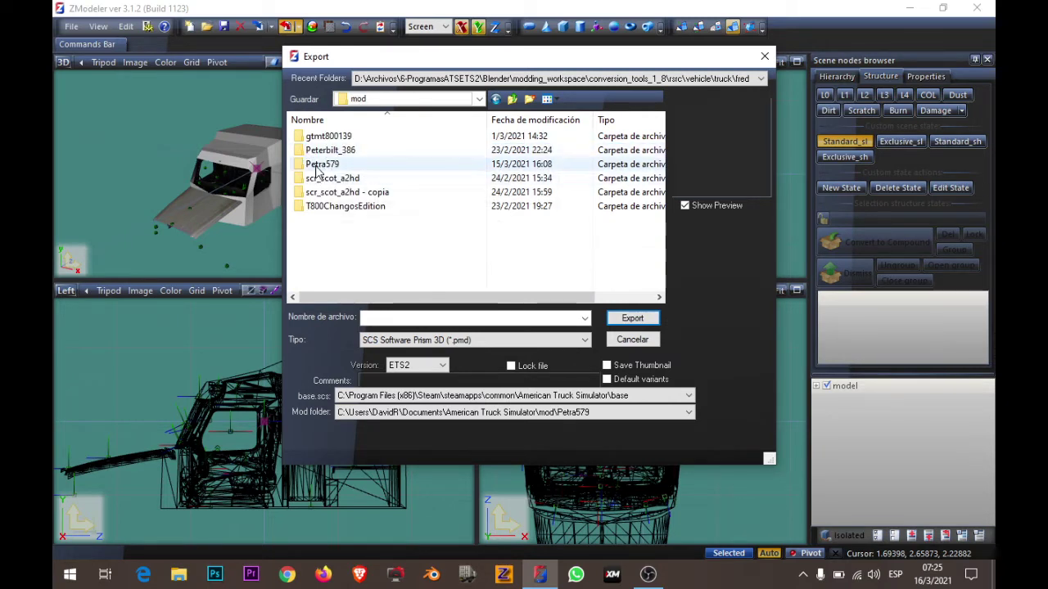
{"action": "double_click", "coordinate": [317, 166]}
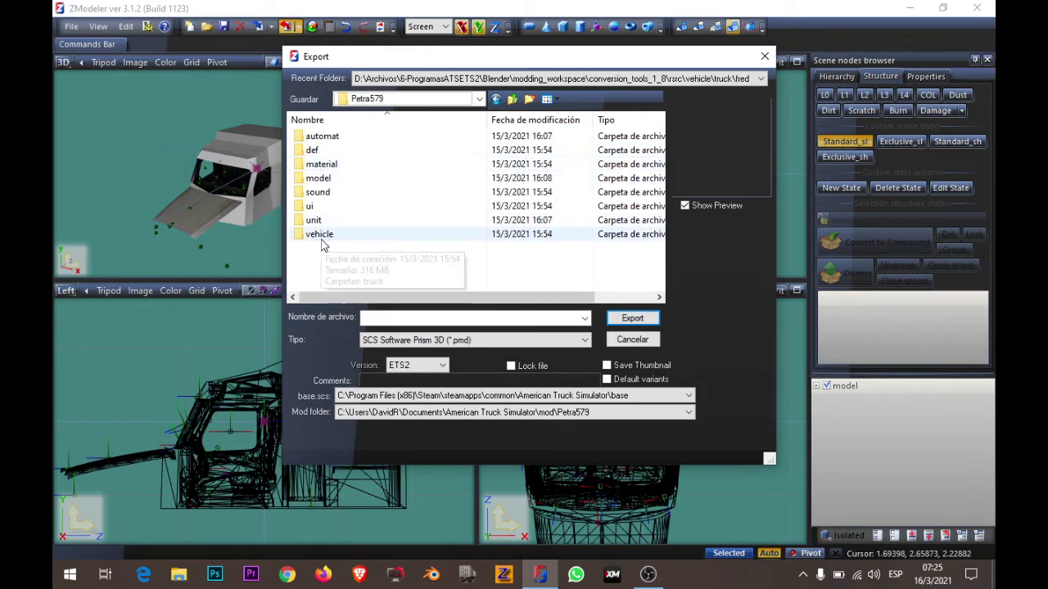
{"action": "double_click", "coordinate": [323, 235]}
{"action": "double_click", "coordinate": [315, 137]}
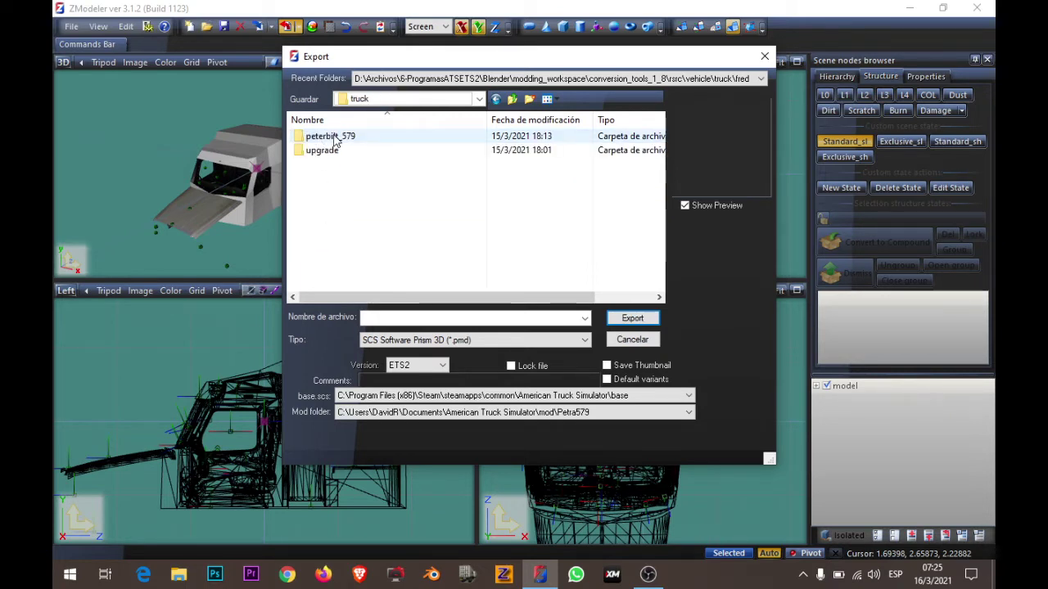
{"action": "double_click", "coordinate": [333, 141]}
{"action": "double_click", "coordinate": [329, 151]}
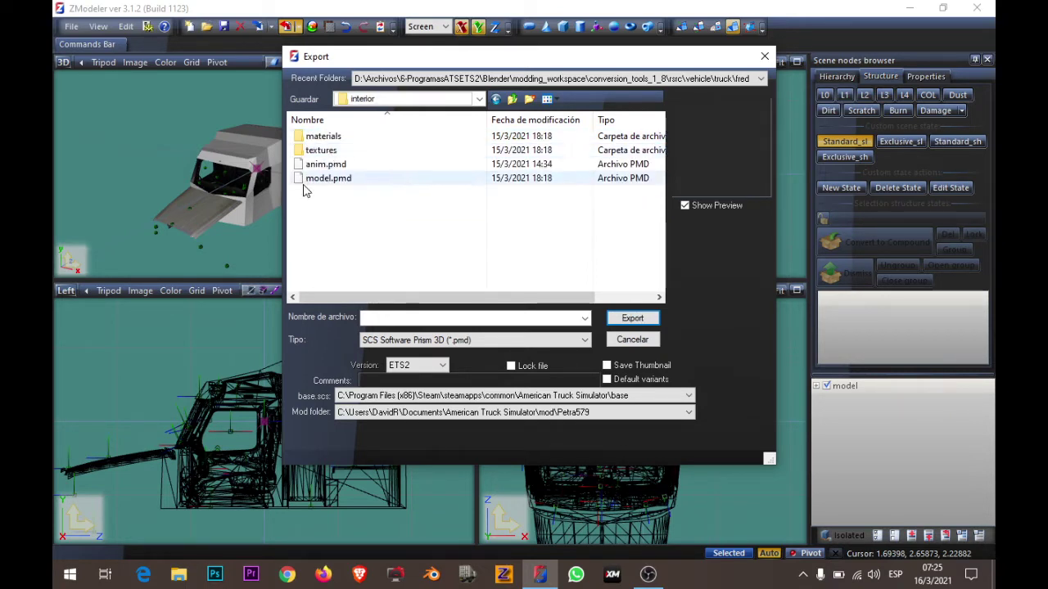
{"action": "left_click", "coordinate": [325, 179]}
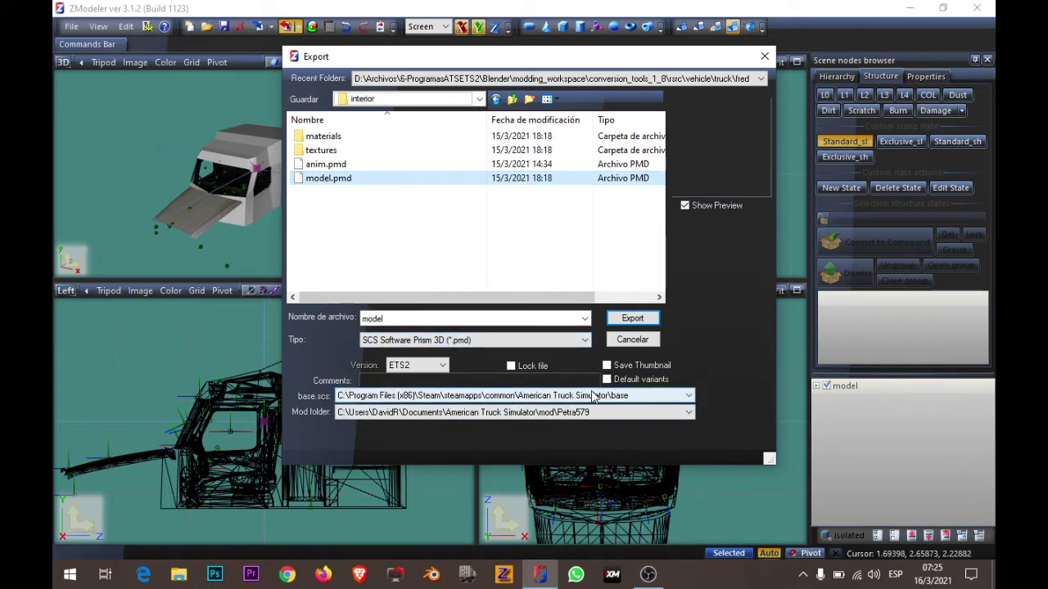
Overwrite the existing model.pmd, then quit ZModeler without saving the scene
{"action": "left_click", "coordinate": [629, 322]}
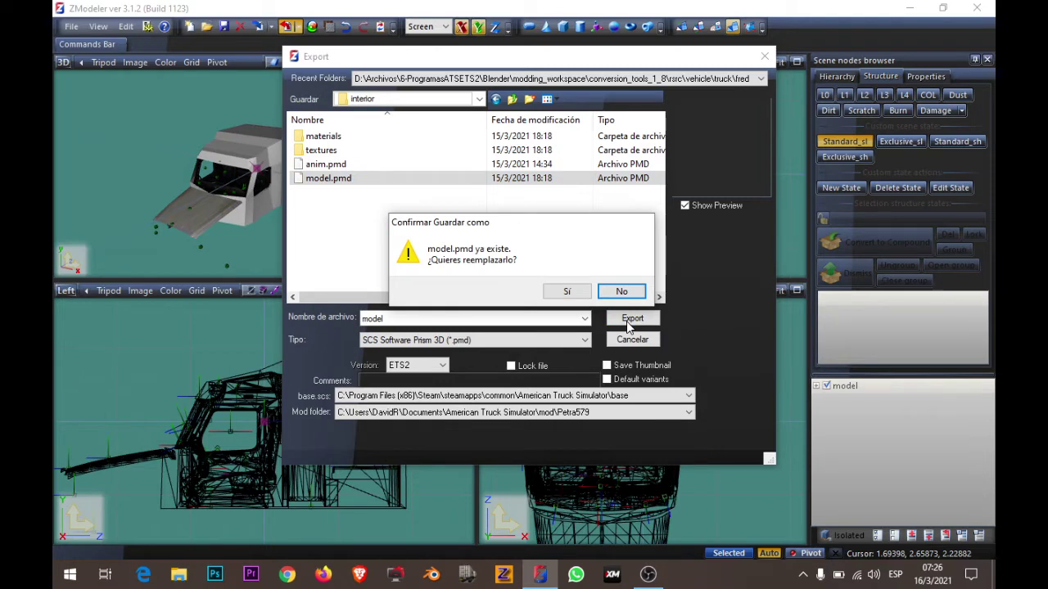
{"action": "left_click", "coordinate": [563, 292]}
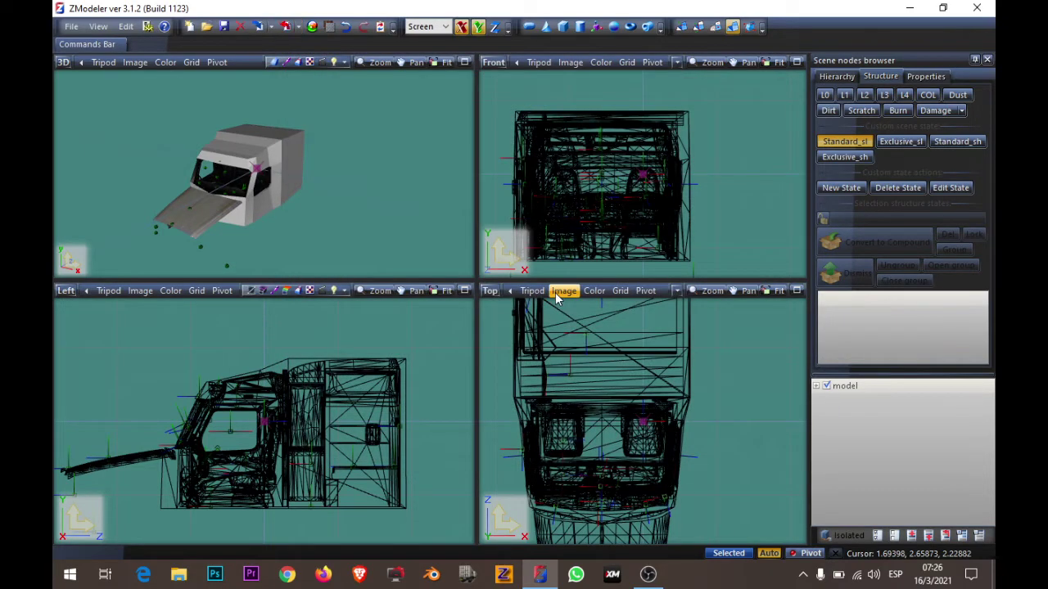
{"action": "left_click", "coordinate": [977, 8]}
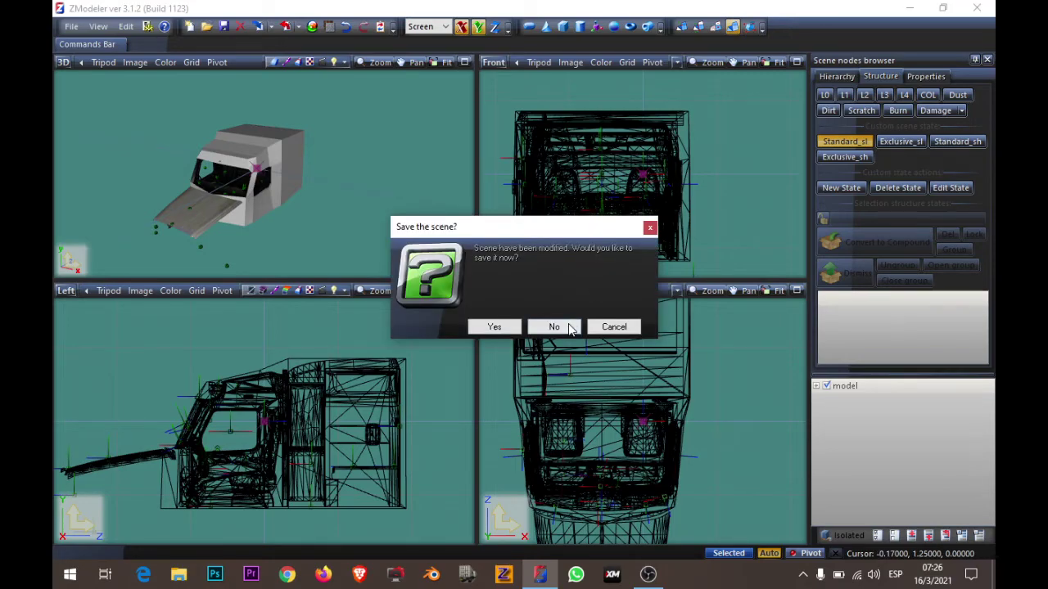
{"action": "left_click", "coordinate": [572, 327]}
Launch American Truck Simulator from the Steam tray icon
{"action": "left_click", "coordinate": [803, 578]}
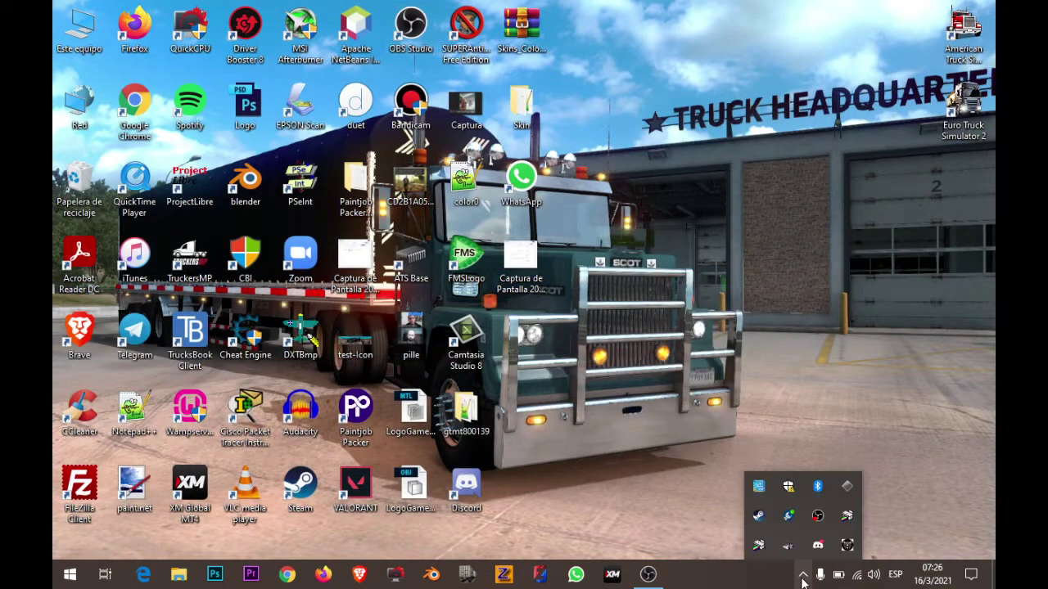
{"action": "right_click", "coordinate": [758, 516]}
{"action": "left_click", "coordinate": [841, 336]}
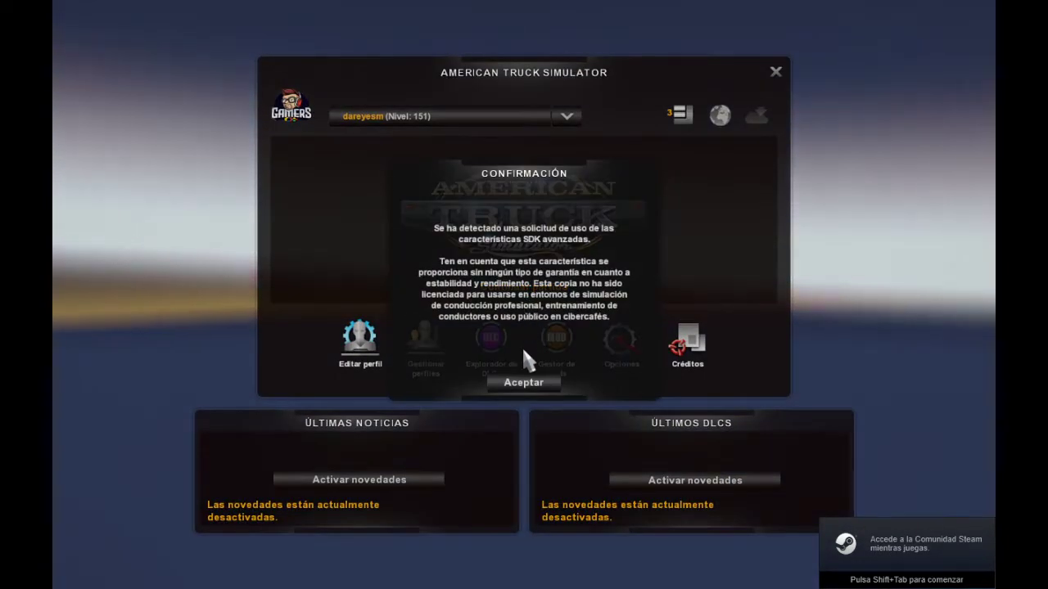
Accept the SDK warning, sign in with the current profile and continue the saved game
{"action": "left_click", "coordinate": [526, 381]}
{"action": "left_click", "coordinate": [528, 296]}
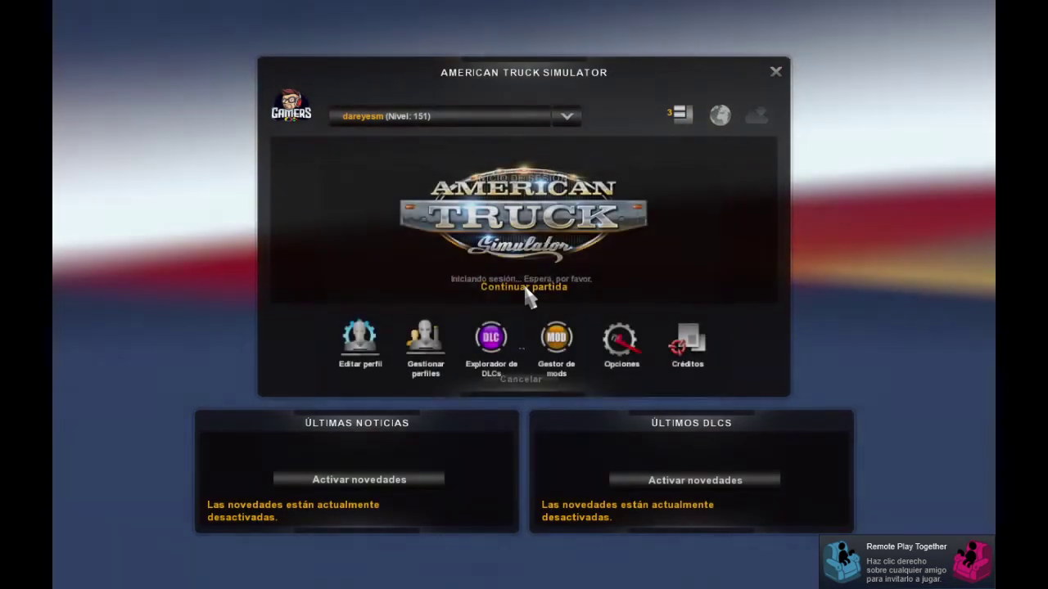
{"action": "left_click", "coordinate": [526, 288]}
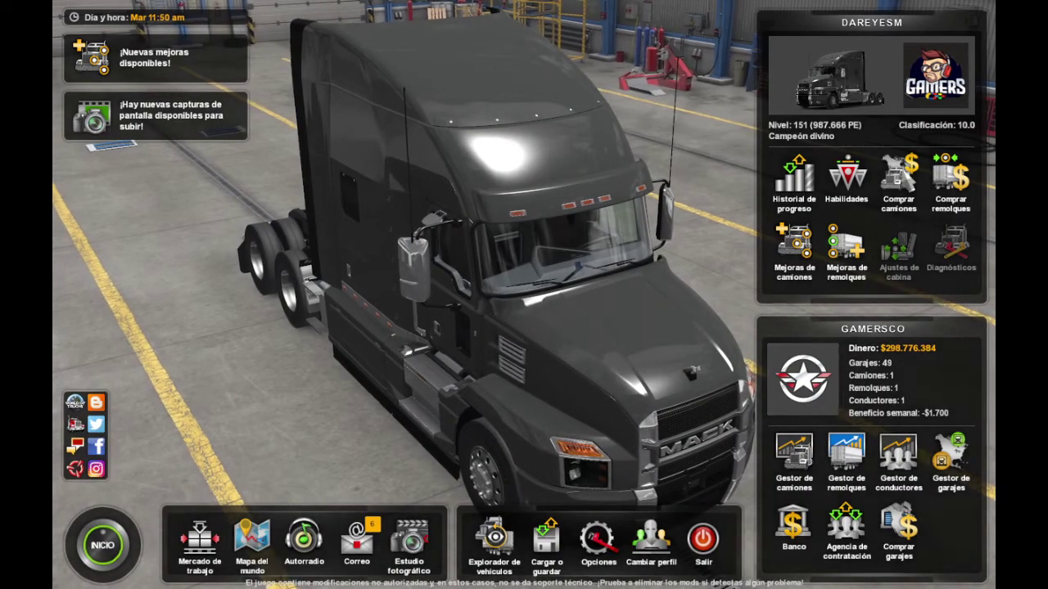
Pick the Peterbilt 579 Hi Rise Sleeper from the online truck offers and start customizing it
{"action": "left_click", "coordinate": [884, 149]}
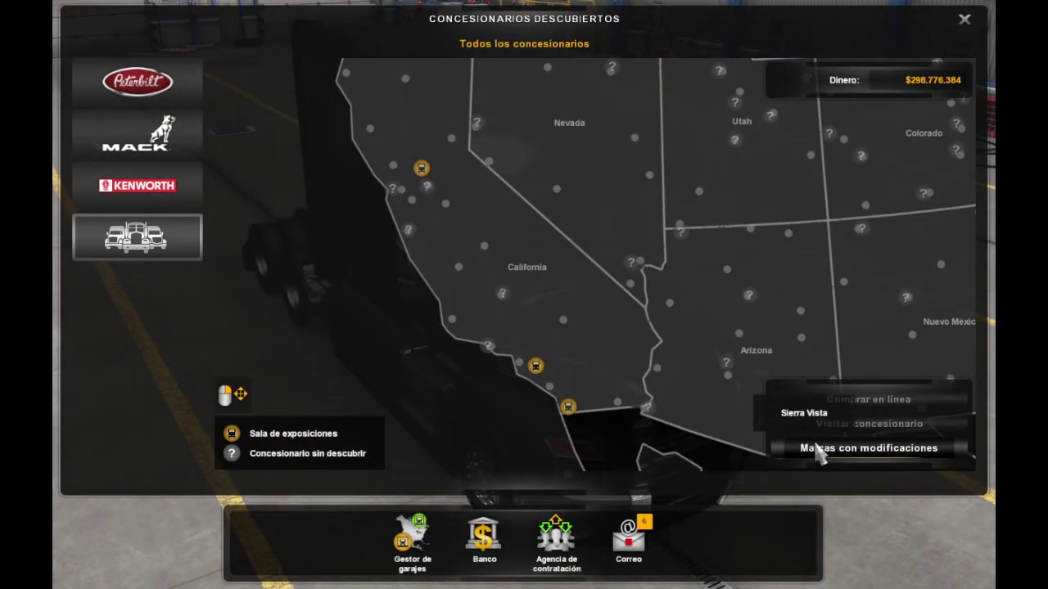
{"action": "left_click", "coordinate": [818, 449]}
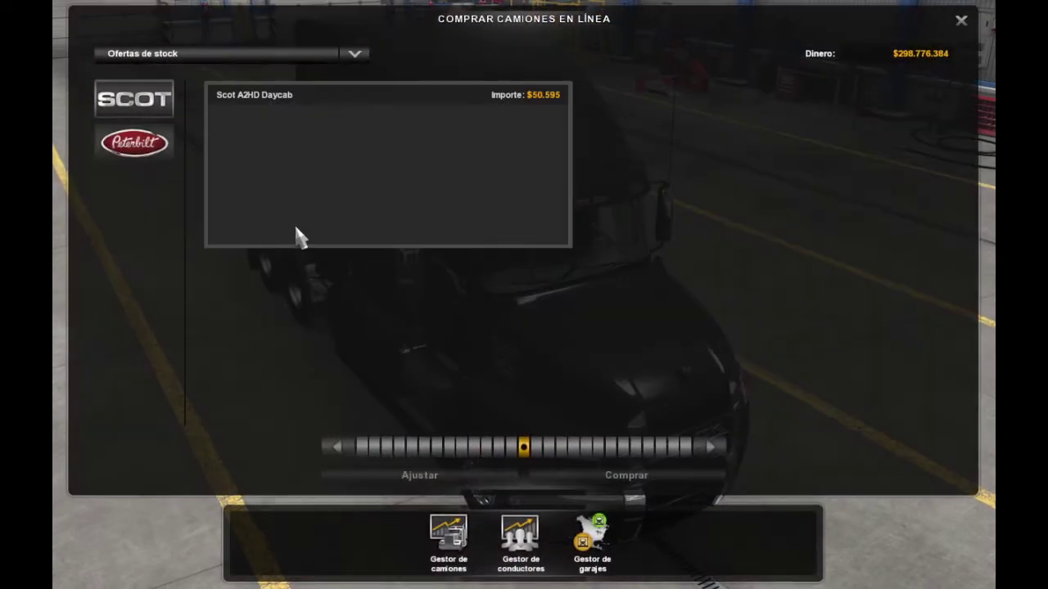
{"action": "left_click", "coordinate": [147, 145]}
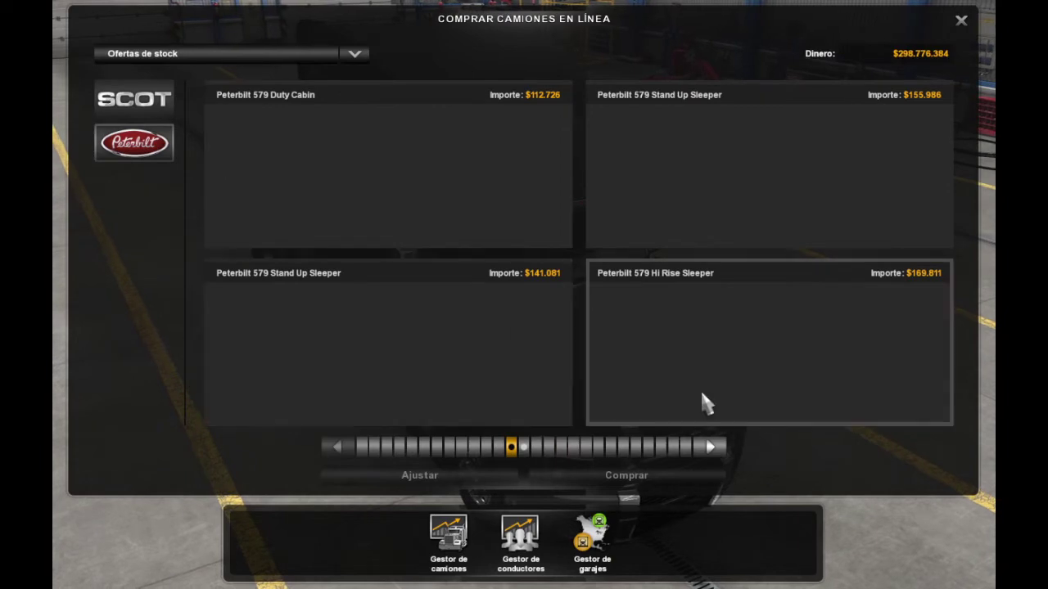
{"action": "left_click", "coordinate": [714, 450]}
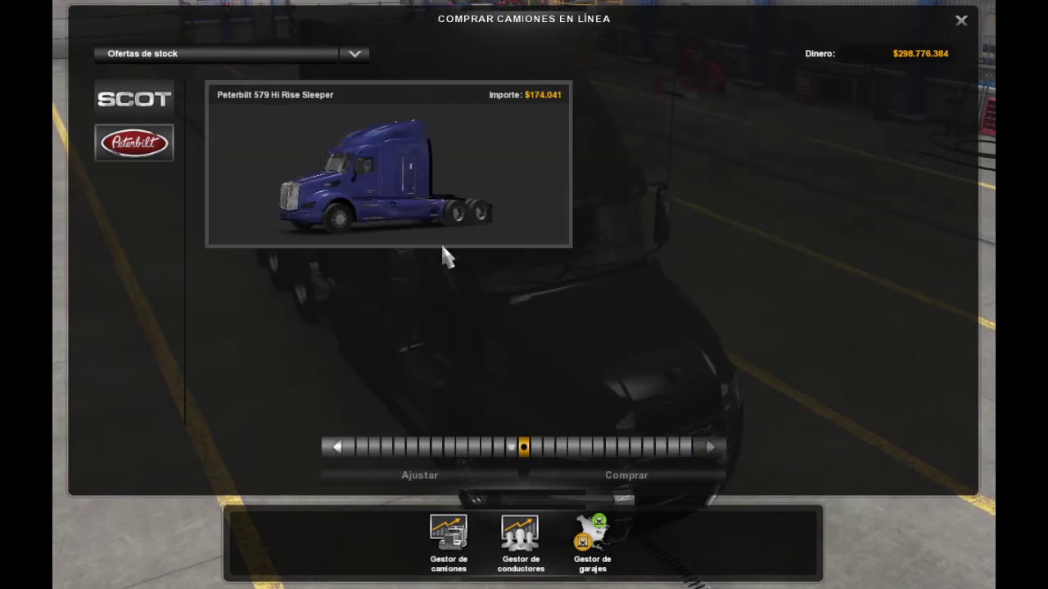
{"action": "left_click", "coordinate": [383, 187]}
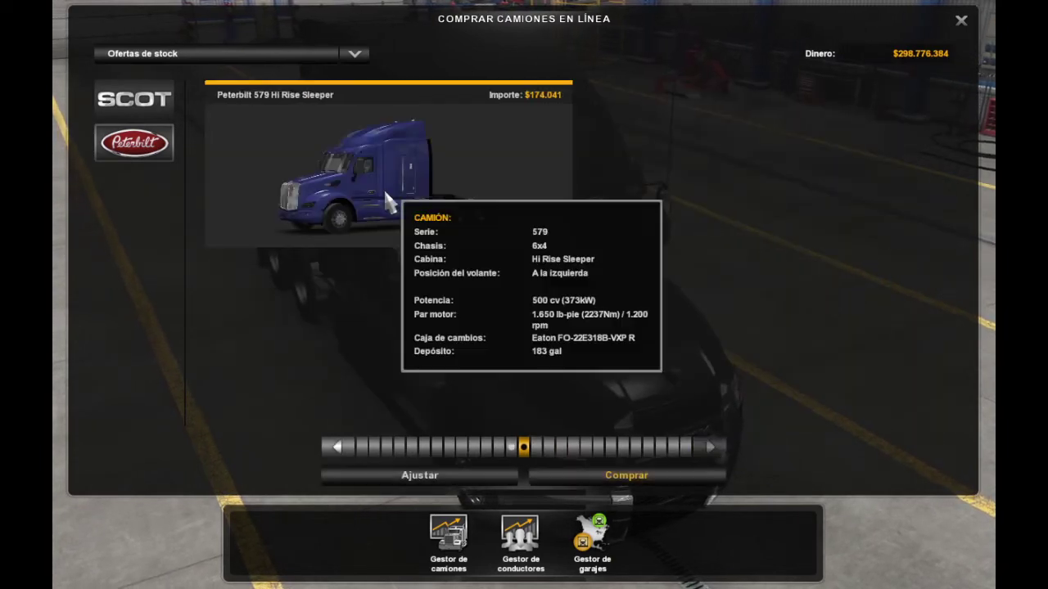
{"action": "left_click", "coordinate": [399, 479]}
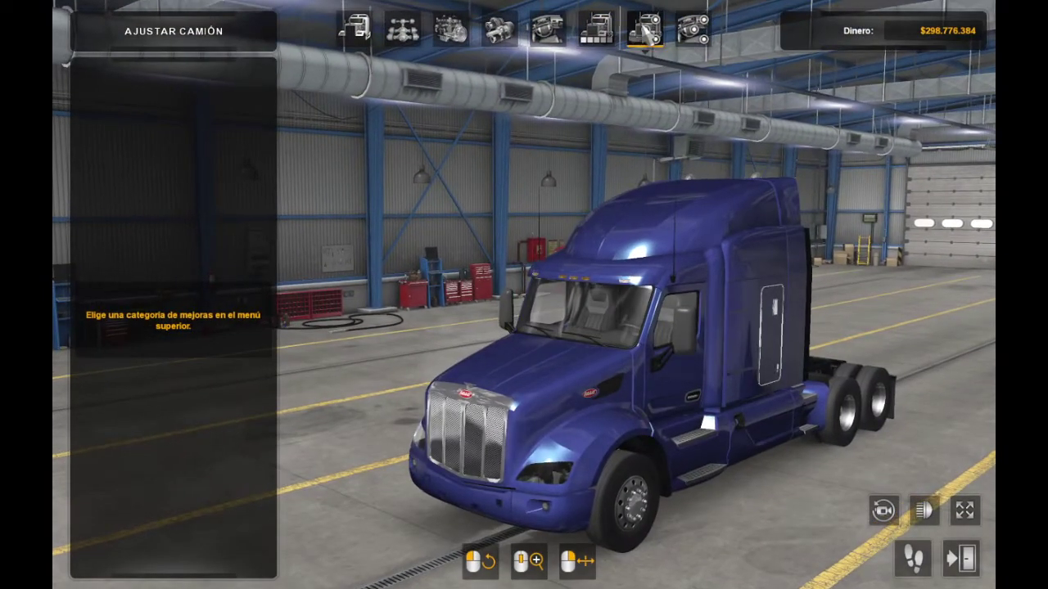
Add a Kysor KA300 on the hood, then inspect the cab interior and the exterior
{"action": "left_click", "coordinate": [647, 33]}
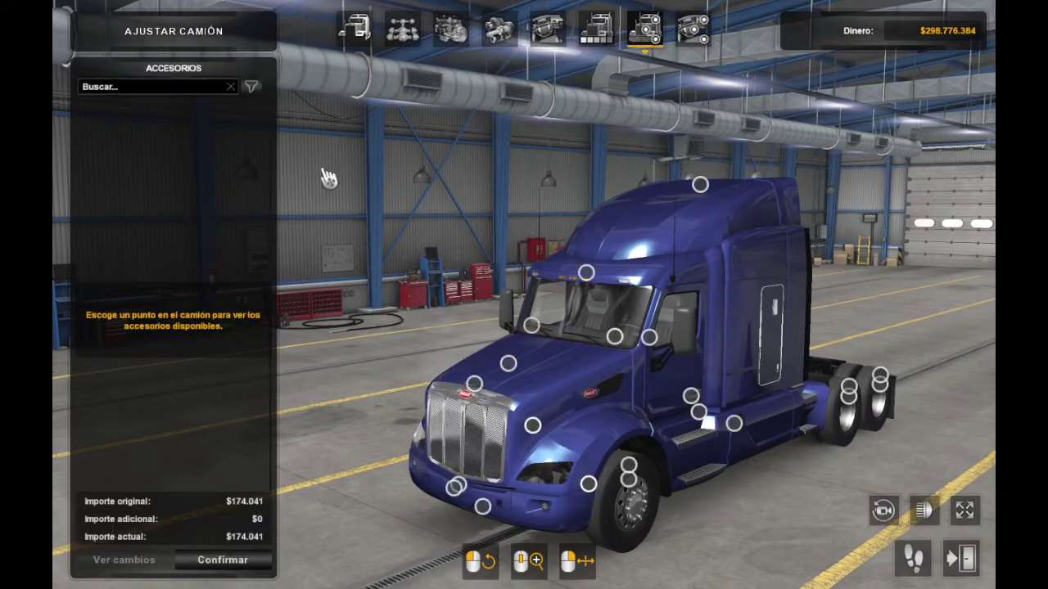
{"action": "left_click", "coordinate": [484, 368]}
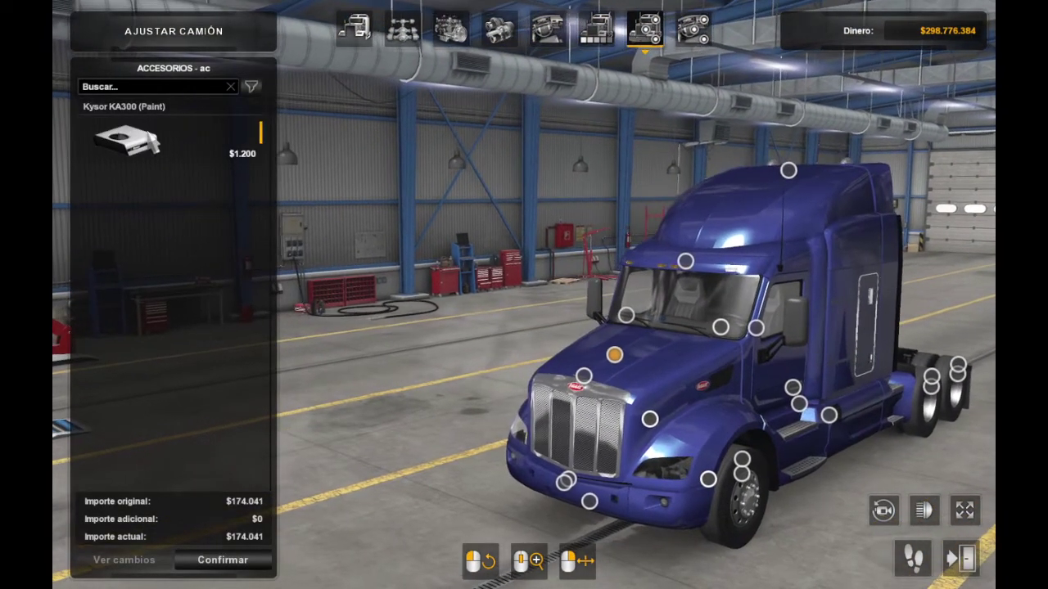
{"action": "left_click", "coordinate": [203, 130]}
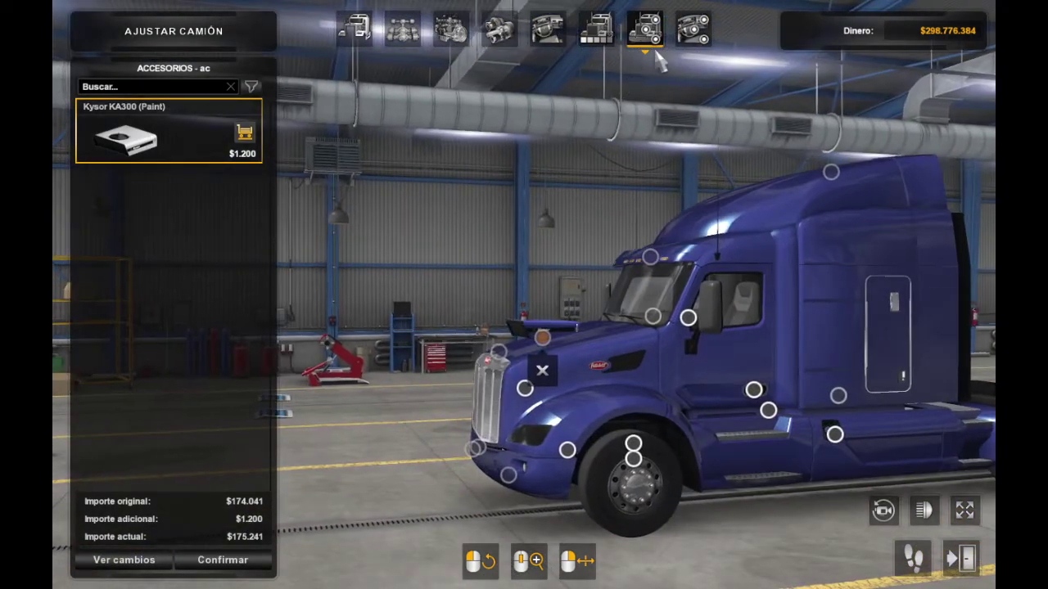
{"action": "left_click", "coordinate": [693, 31]}
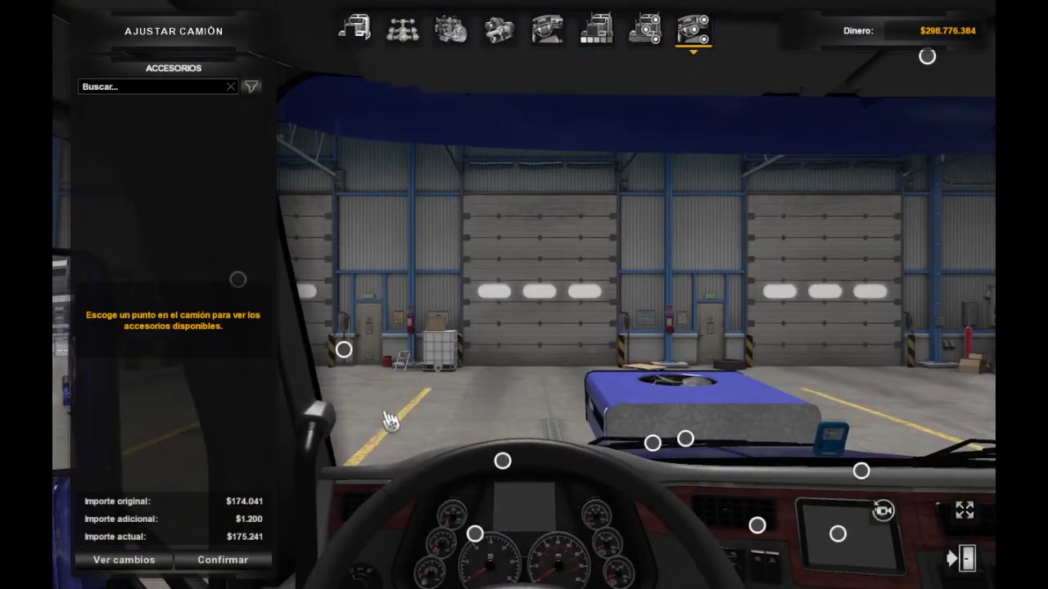
{"action": "mouse_move", "coordinate": [390, 420]}
{"action": "left_mouse_down"}
{"action": "mouse_move", "coordinate": [508, 420]}
{"action": "mouse_move", "coordinate": [209, 51]}
{"action": "mouse_move", "coordinate": [680, 140]}
{"action": "mouse_move", "coordinate": [460, 485]}
{"action": "mouse_move", "coordinate": [721, 524]}
{"action": "left_mouse_up"}
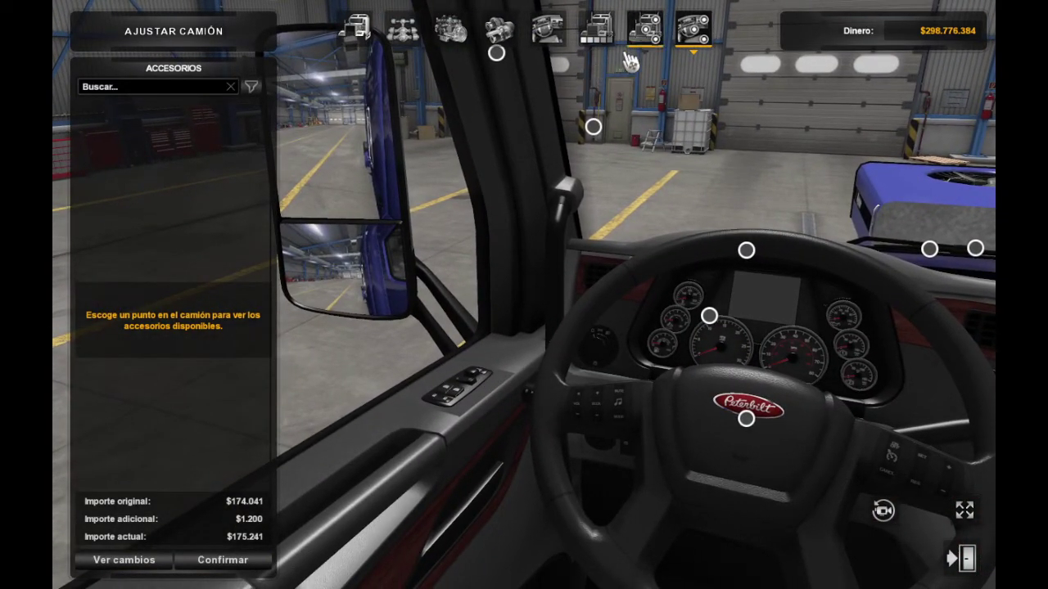
{"action": "left_click", "coordinate": [649, 41]}
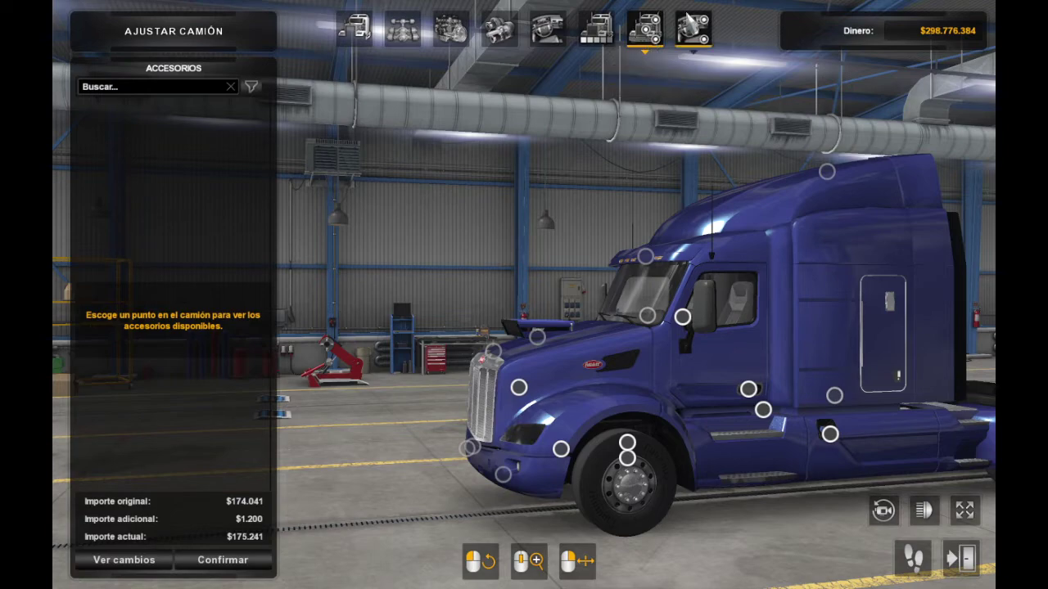
{"action": "mouse_move", "coordinate": [620, 169]}
{"action": "left_mouse_down"}
{"action": "mouse_move", "coordinate": [623, 205]}
{"action": "mouse_move", "coordinate": [714, 96]}
{"action": "left_mouse_up"}
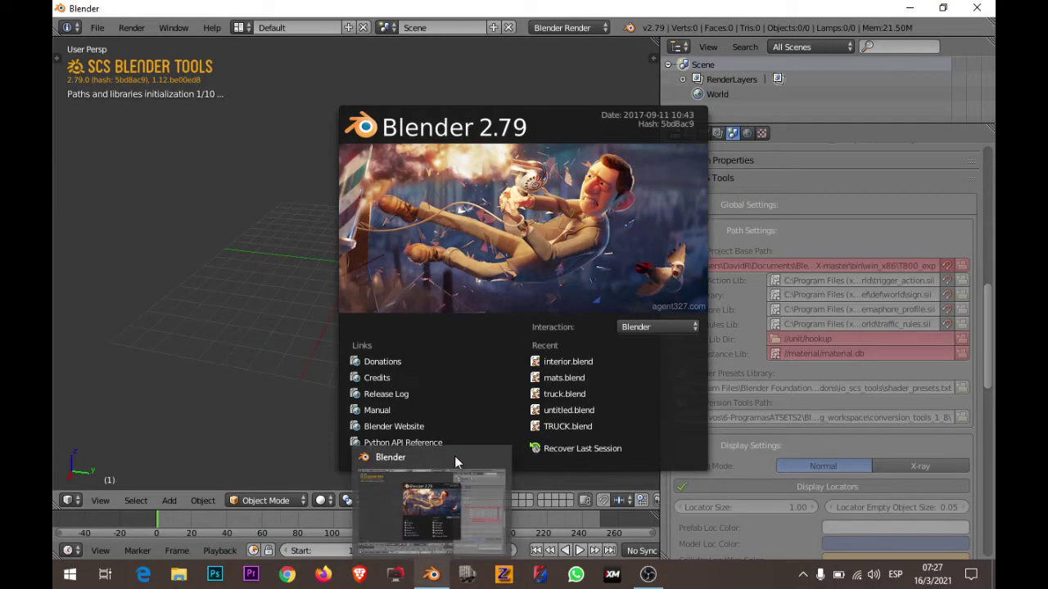
Close the Blender splash and start an SCS model import
{"action": "left_click", "coordinate": [104, 30]}
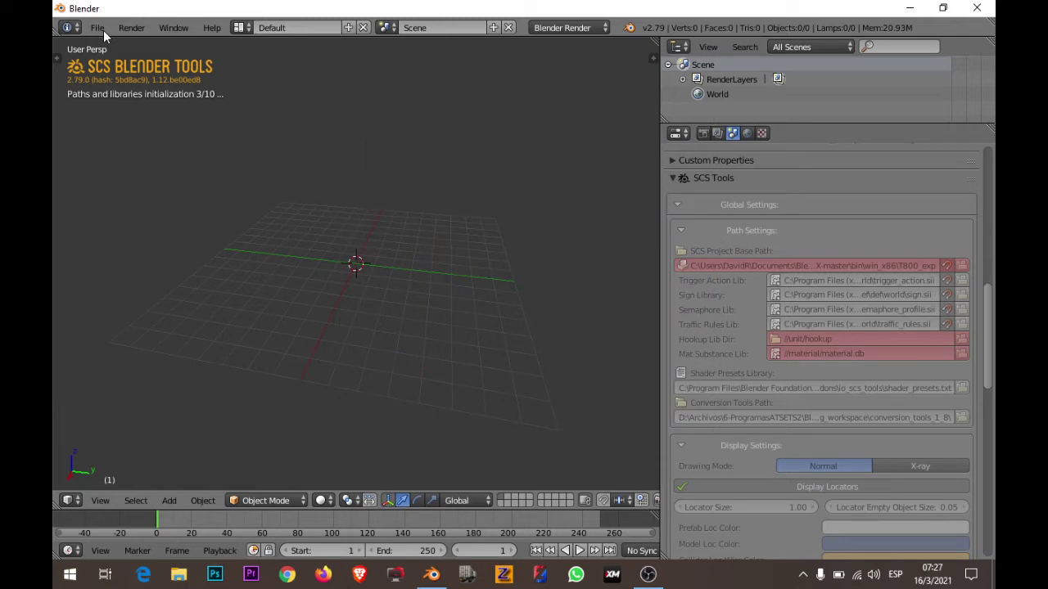
{"action": "left_click", "coordinate": [97, 27]}
{"action": "left_click", "coordinate": [98, 28]}
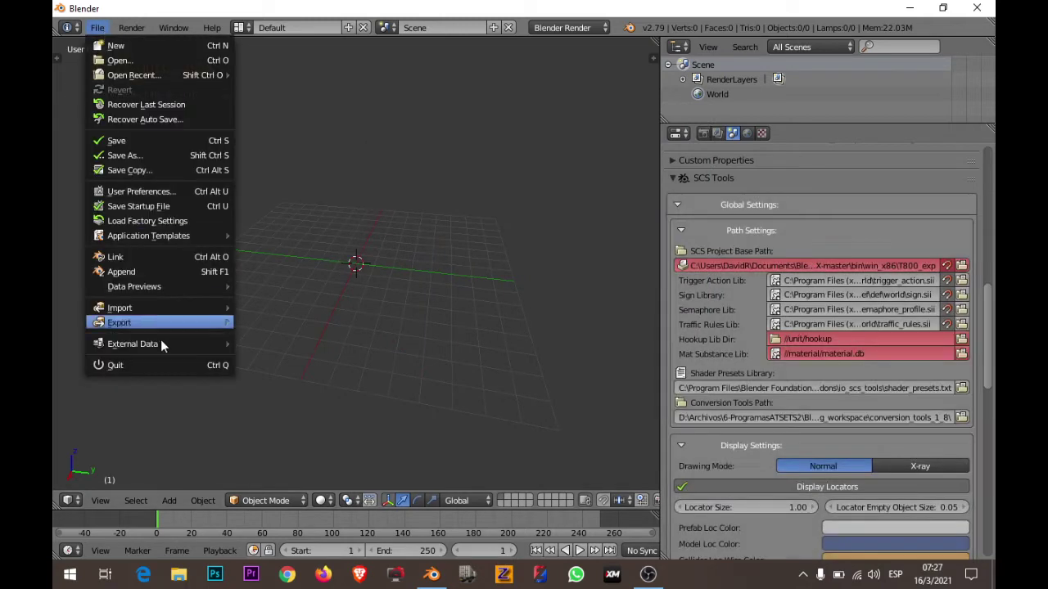
{"action": "left_click", "coordinate": [367, 470]}
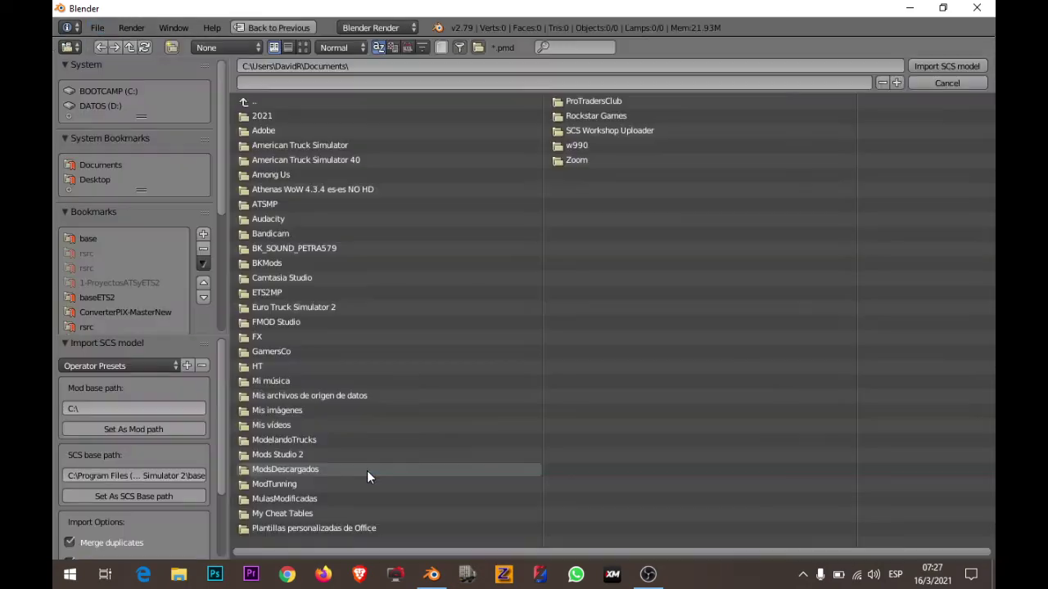
Set the SCS base path to Documents\American Truck Simulator\mod\Petra579
{"action": "left_click", "coordinate": [96, 239]}
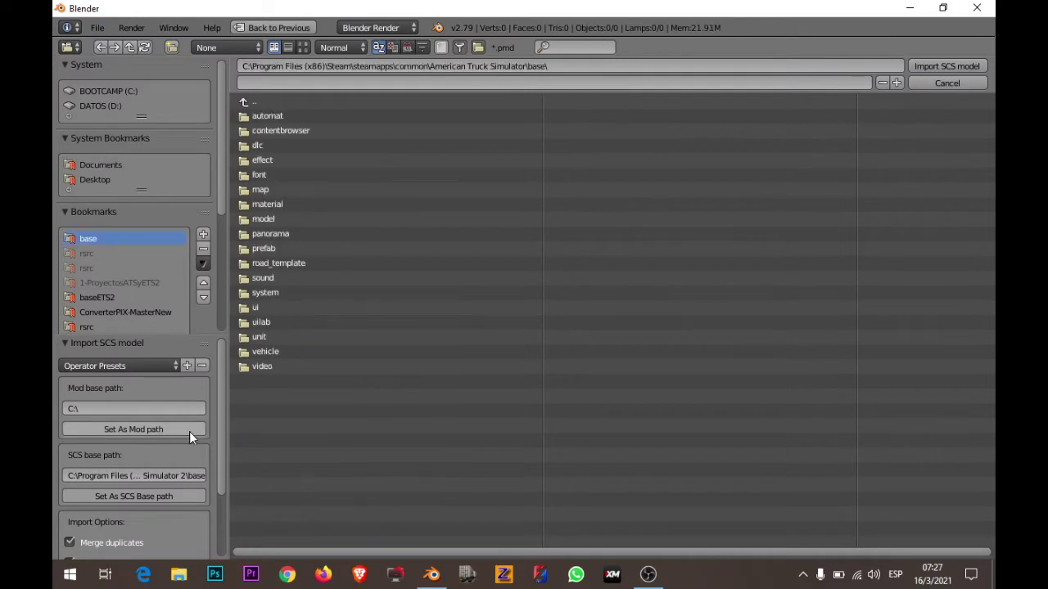
{"action": "left_click", "coordinate": [192, 429]}
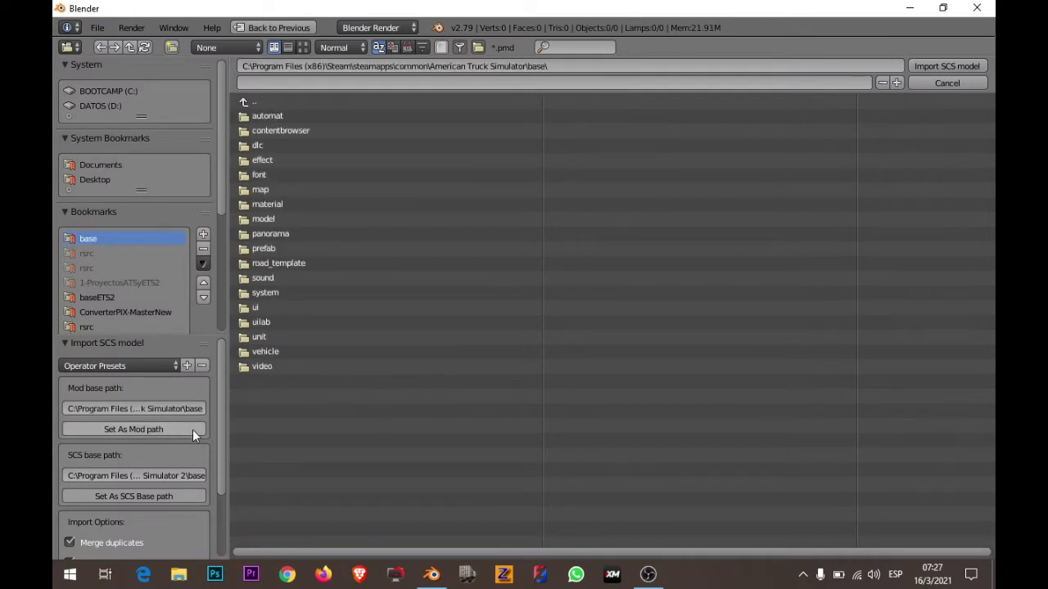
{"action": "left_click", "coordinate": [100, 167]}
{"action": "left_click", "coordinate": [282, 147]}
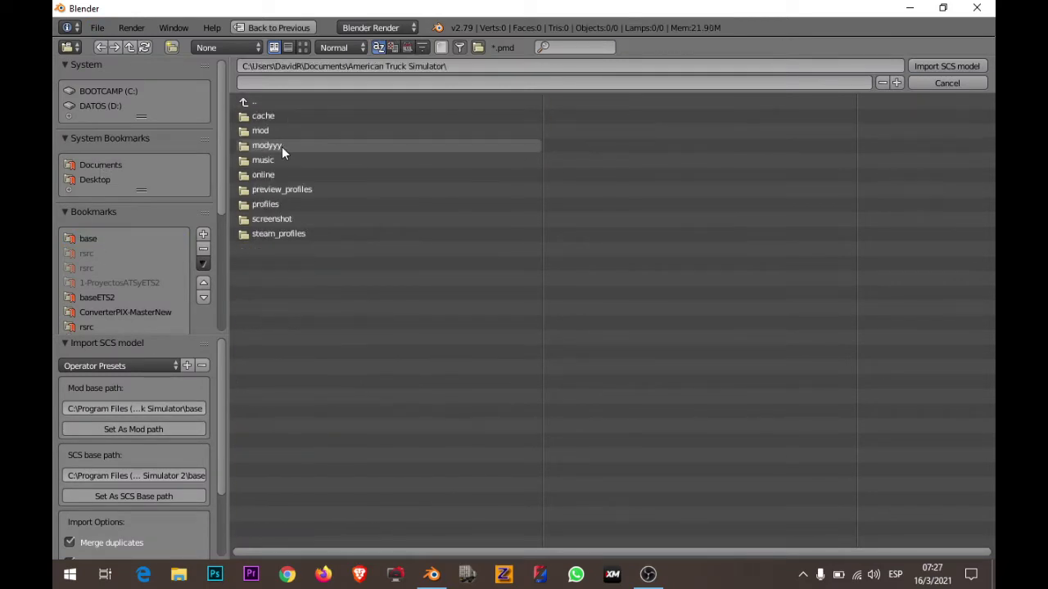
{"action": "left_click", "coordinate": [243, 134]}
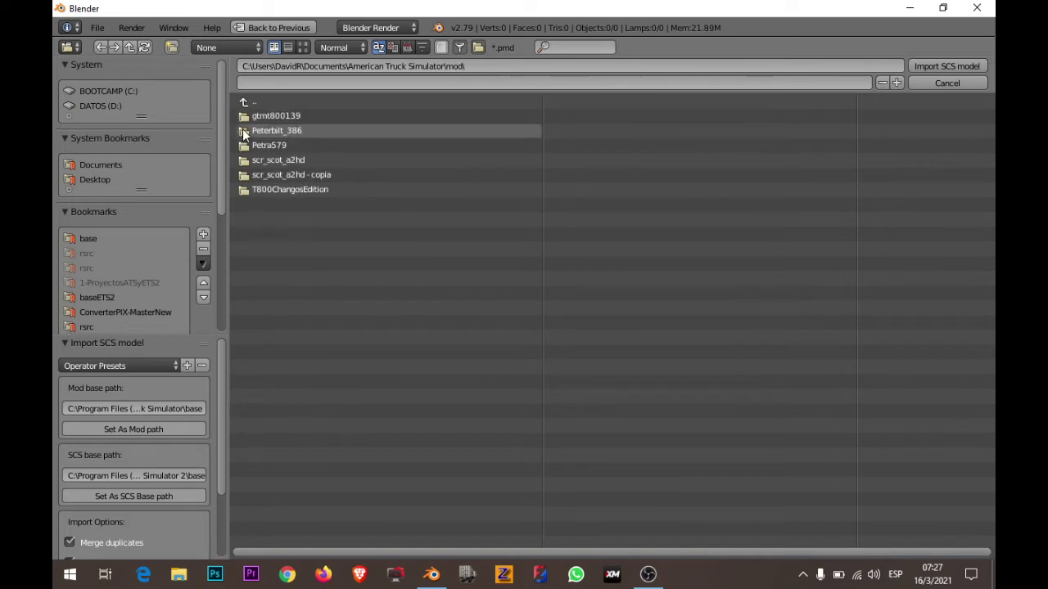
{"action": "left_click", "coordinate": [248, 151]}
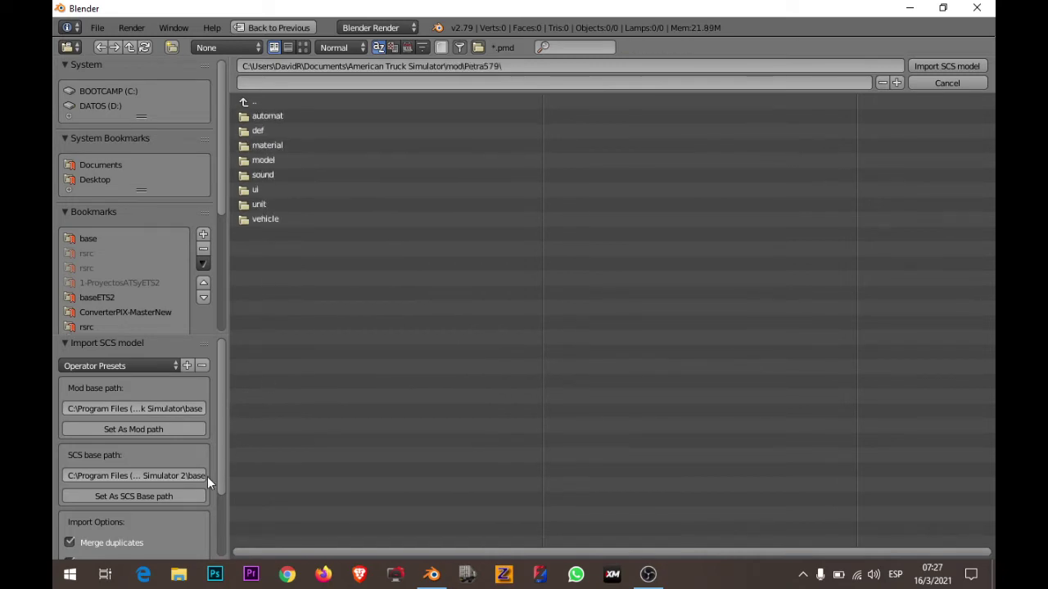
{"action": "left_click", "coordinate": [198, 496]}
Import truck.pmd from vehicle\truck\peterbilt_579
{"action": "left_click", "coordinate": [245, 218]}
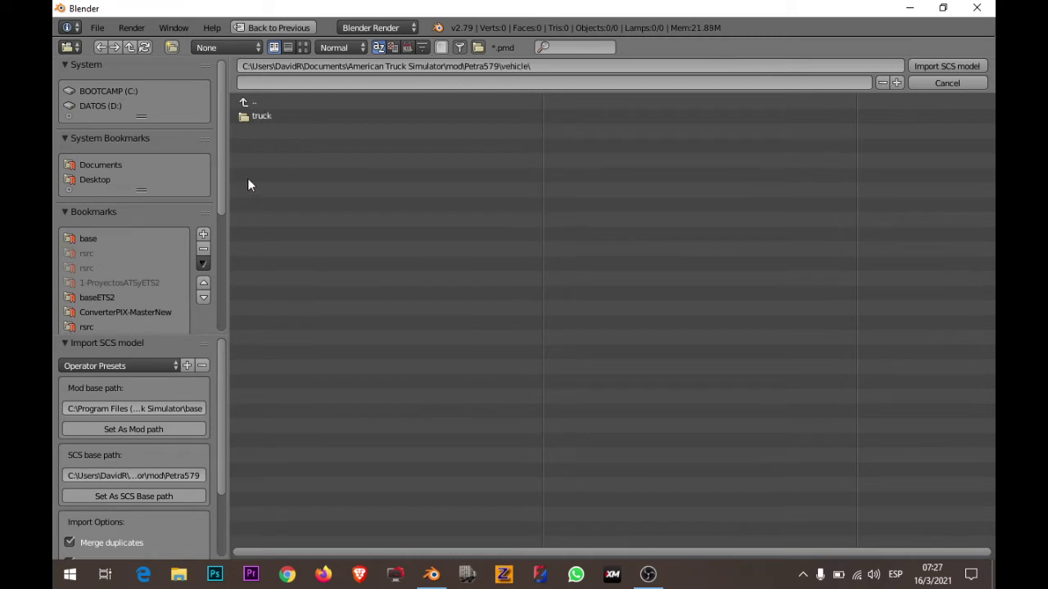
{"action": "left_click", "coordinate": [255, 116]}
{"action": "left_click", "coordinate": [283, 115]}
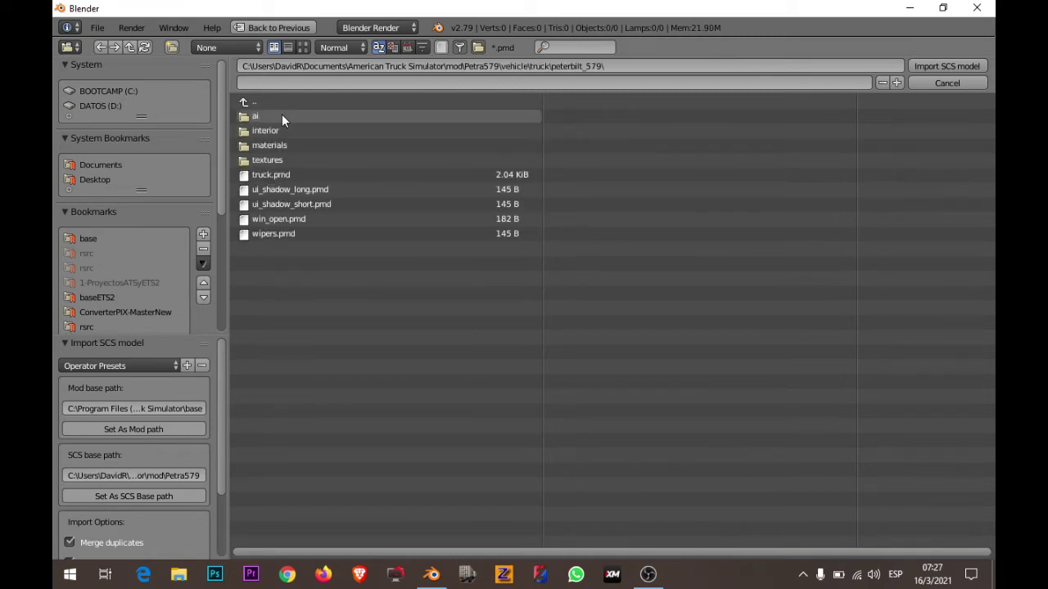
{"action": "left_click", "coordinate": [270, 175]}
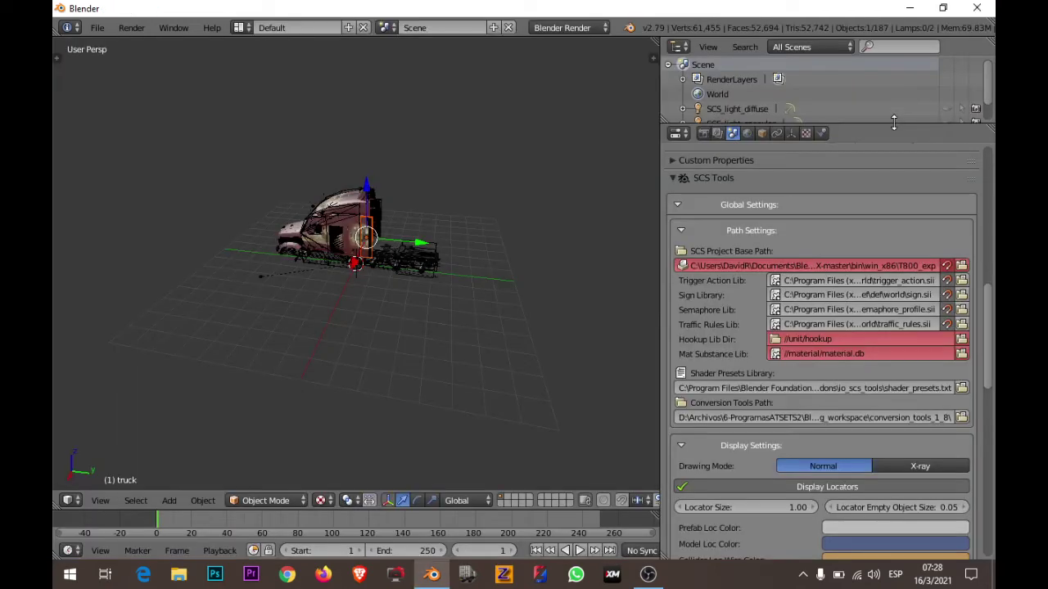
Select the truck root and switch off Shadows and Glass visibility in its SCS properties
{"action": "scroll", "coordinate": [233, 347], "scroll_direction": "up", "scroll_amount": 8}
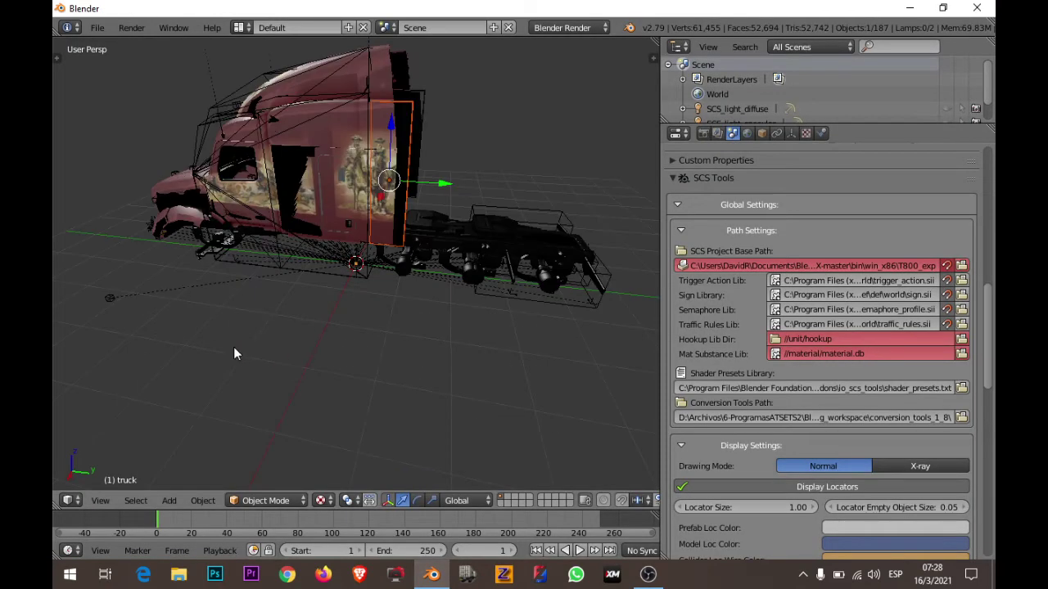
{"action": "mouse_move", "coordinate": [254, 344]}
{"action": "middle_mouse_down"}
{"action": "mouse_move", "coordinate": [360, 341]}
{"action": "mouse_move", "coordinate": [467, 284]}
{"action": "middle_mouse_up"}
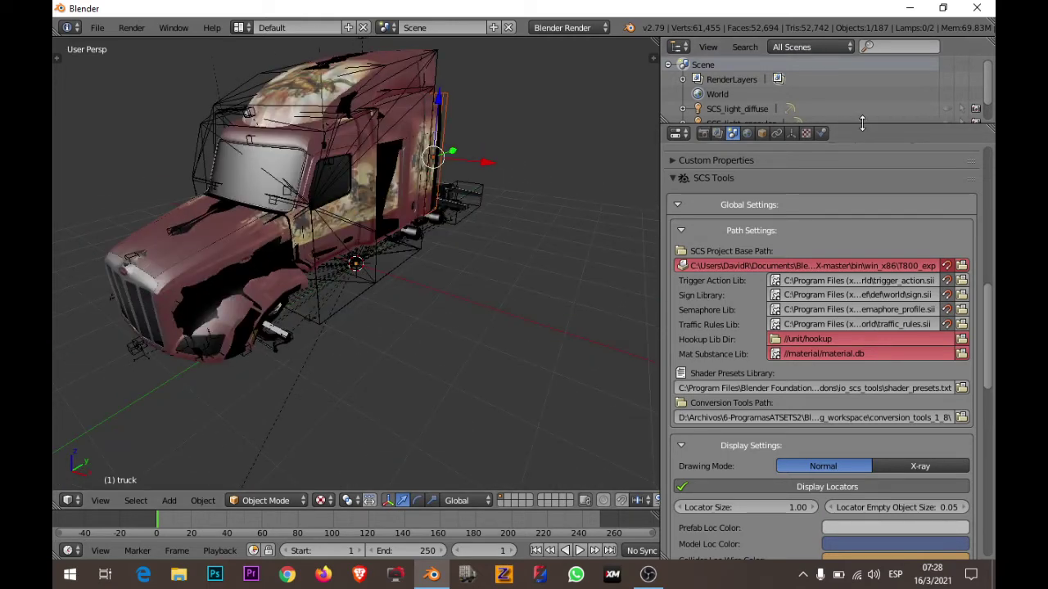
{"action": "left_click_drag", "start_coordinate": [861, 123], "coordinate": [866, 221]}
{"action": "left_click", "coordinate": [716, 140]}
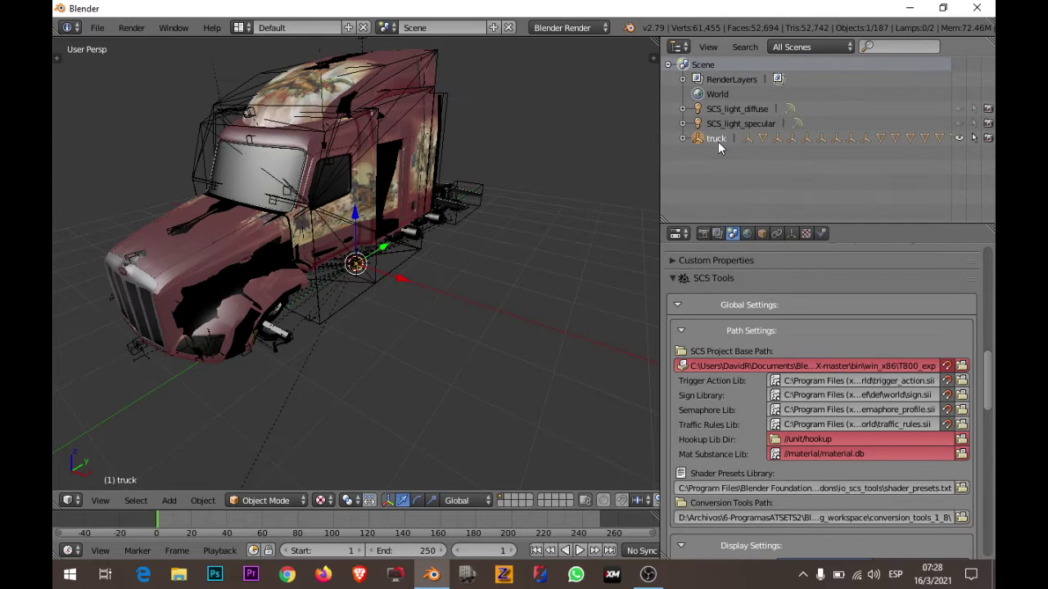
{"action": "left_click", "coordinate": [763, 233]}
{"action": "left_click_drag", "start_coordinate": [983, 282], "coordinate": [995, 514]}
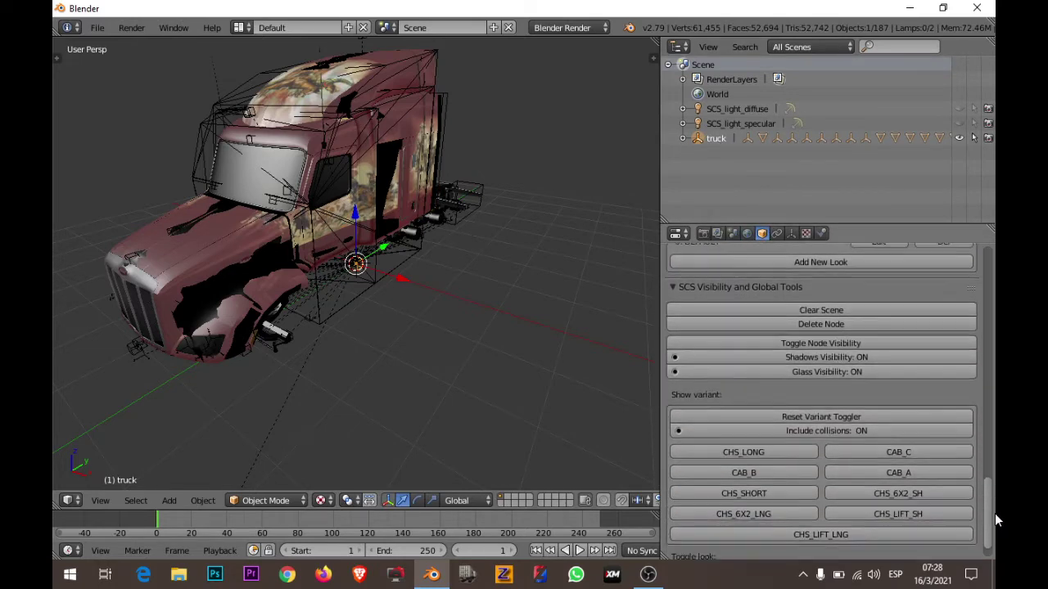
{"action": "left_click", "coordinate": [806, 355]}
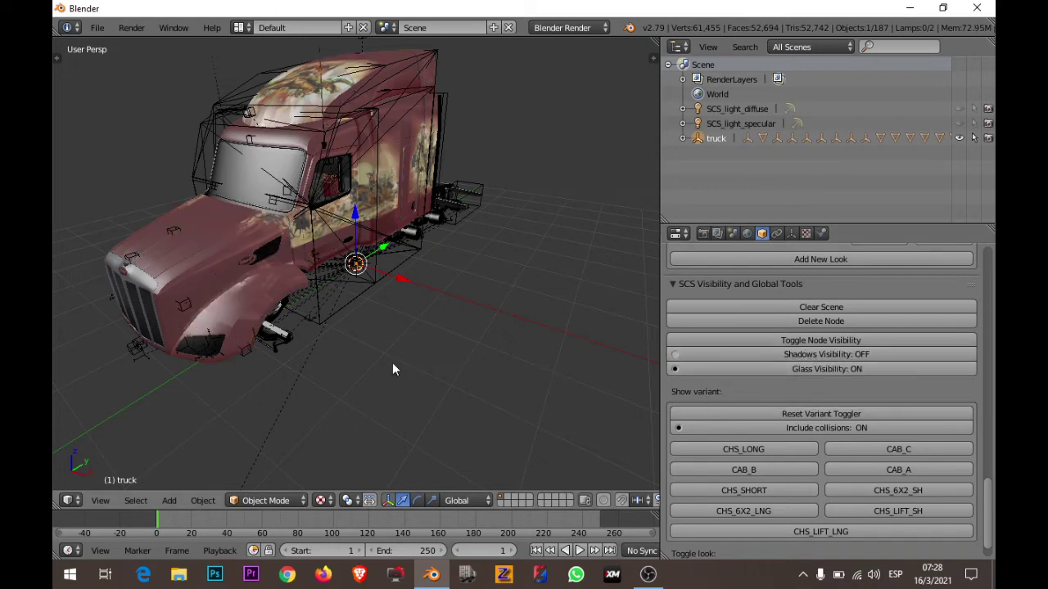
{"action": "mouse_move", "coordinate": [392, 364]}
{"action": "middle_mouse_down"}
{"action": "mouse_move", "coordinate": [491, 361]}
{"action": "mouse_move", "coordinate": [511, 416]}
{"action": "mouse_move", "coordinate": [501, 413]}
{"action": "middle_mouse_up"}
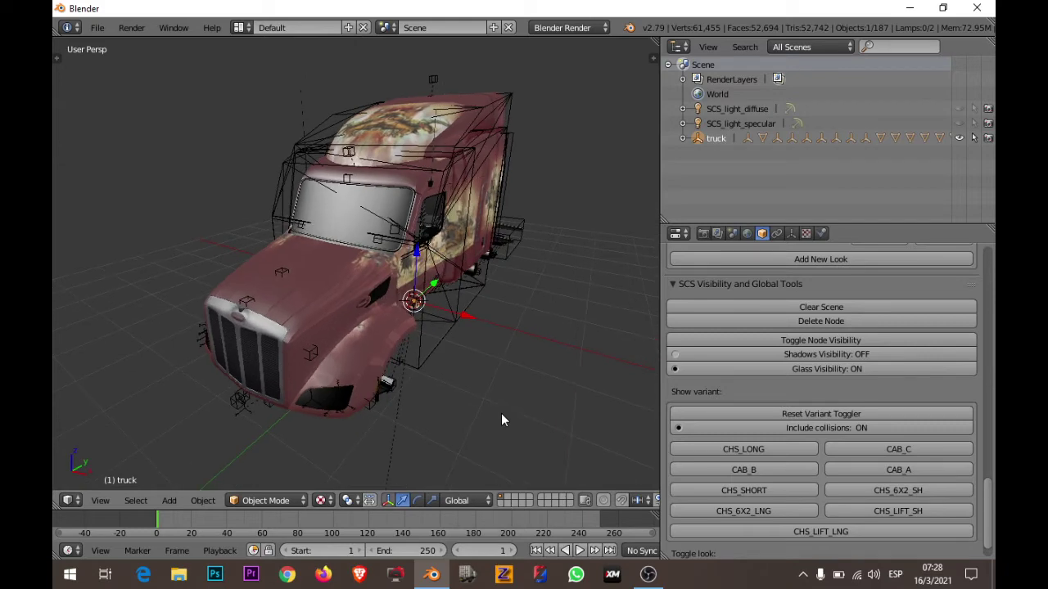
{"action": "left_click", "coordinate": [832, 369]}
Inspect the front fender and headlights, selecting parts and raising the one below the bumper
{"action": "middle_click_drag", "start_coordinate": [460, 388], "coordinate": [474, 372]}
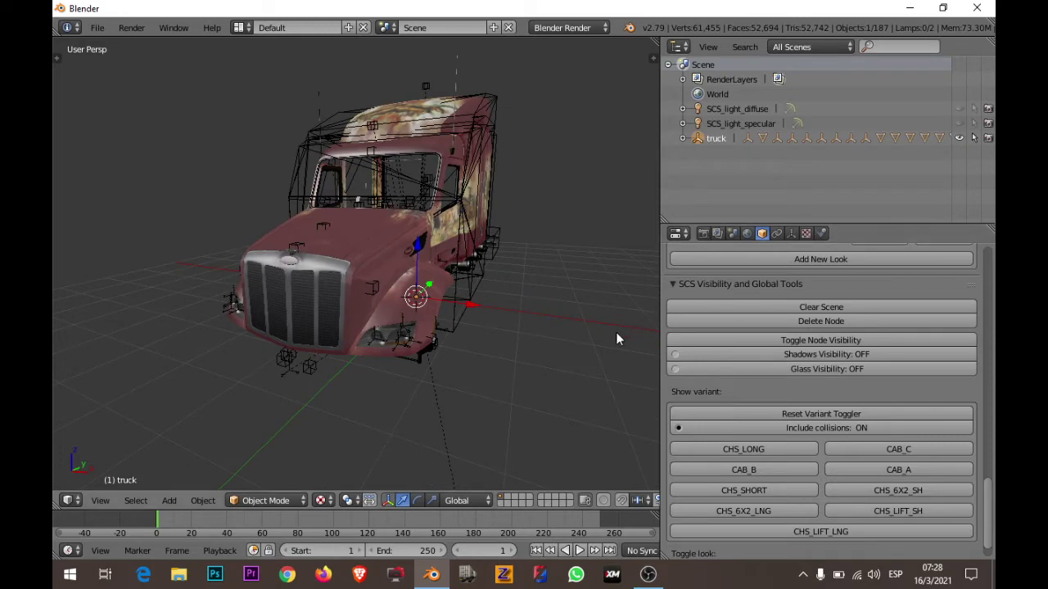
{"action": "scroll", "coordinate": [552, 348], "scroll_direction": "up", "scroll_amount": 5}
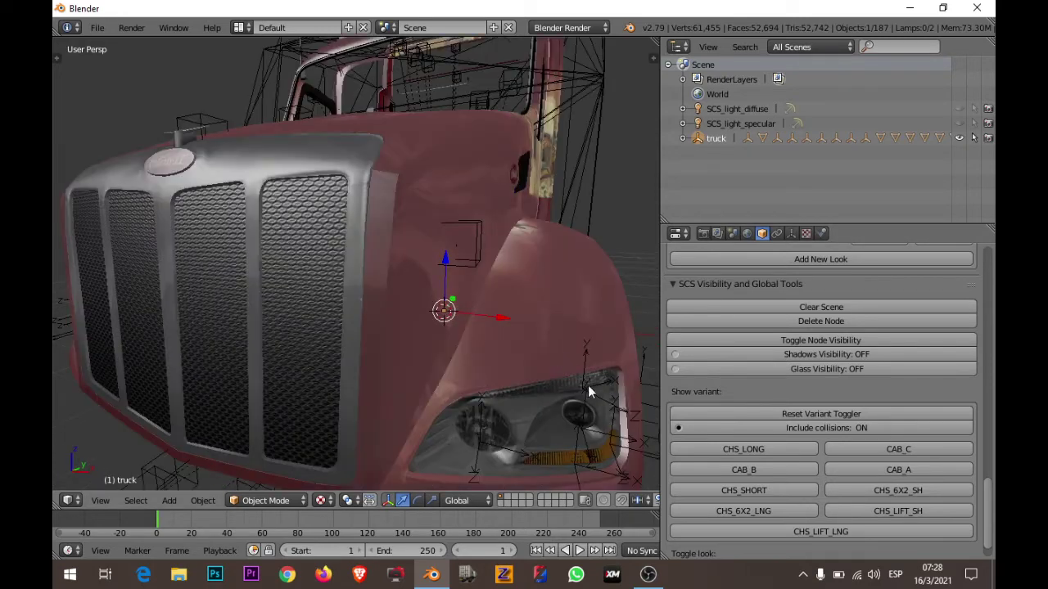
{"action": "middle_click_drag", "start_coordinate": [482, 349], "coordinate": [478, 343]}
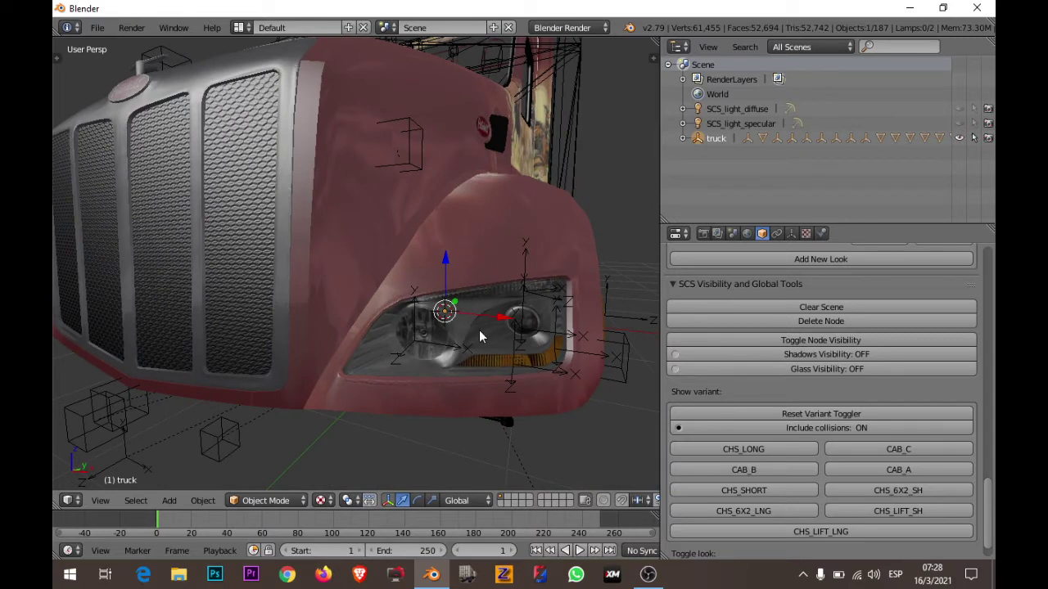
{"action": "right_click", "coordinate": [480, 331]}
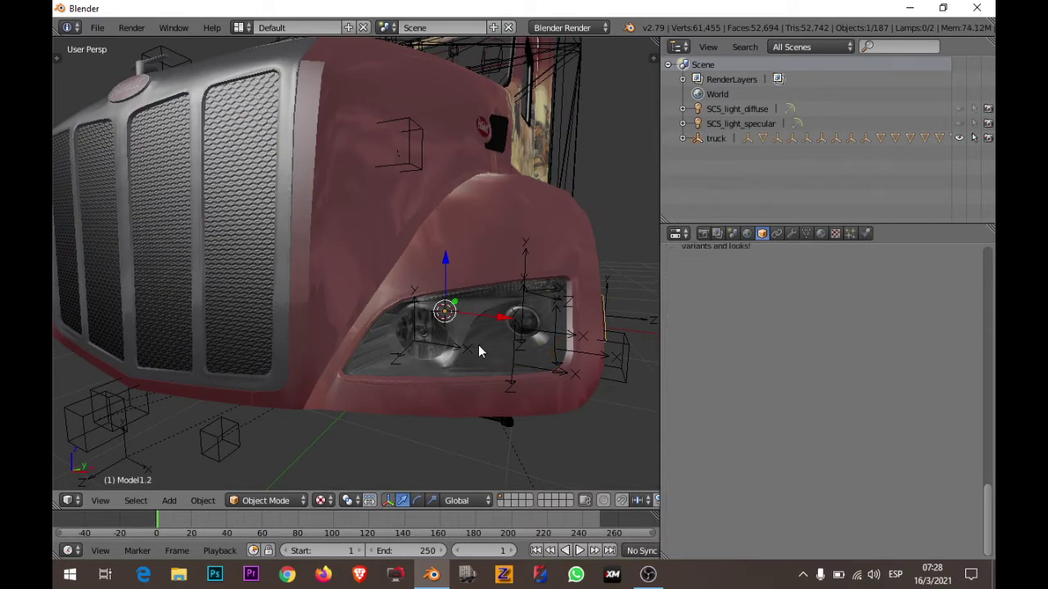
{"action": "right_click", "coordinate": [488, 351]}
{"action": "right_click", "coordinate": [488, 351]}
{"action": "left_click_drag", "start_coordinate": [446, 262], "coordinate": [449, 232]}
{"action": "key", "text": "KP_8"}
{"action": "key", "text": "KP_8"}
{"action": "key", "text": "KP_2"}
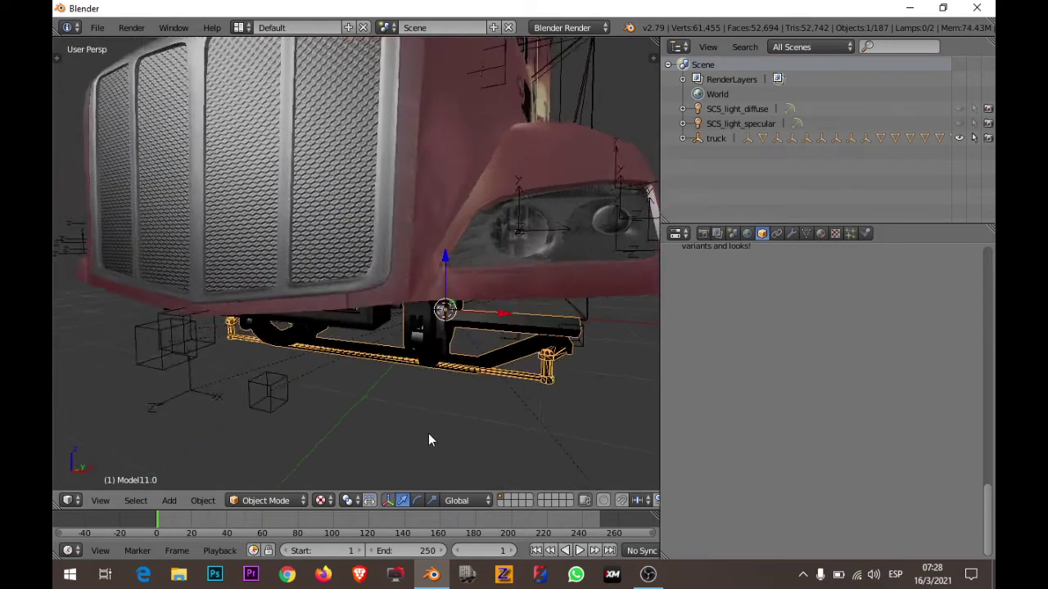
{"action": "key", "text": "KP_2"}
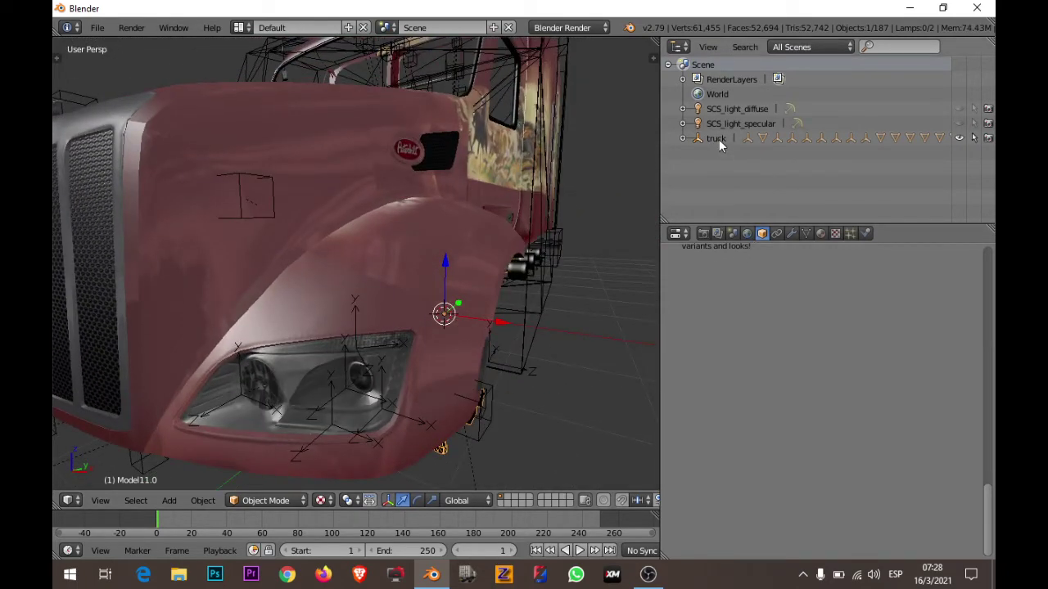
Reset the variant toggler on the truck root to display a single cab variant
{"action": "left_click", "coordinate": [720, 139]}
{"action": "left_click", "coordinate": [810, 413]}
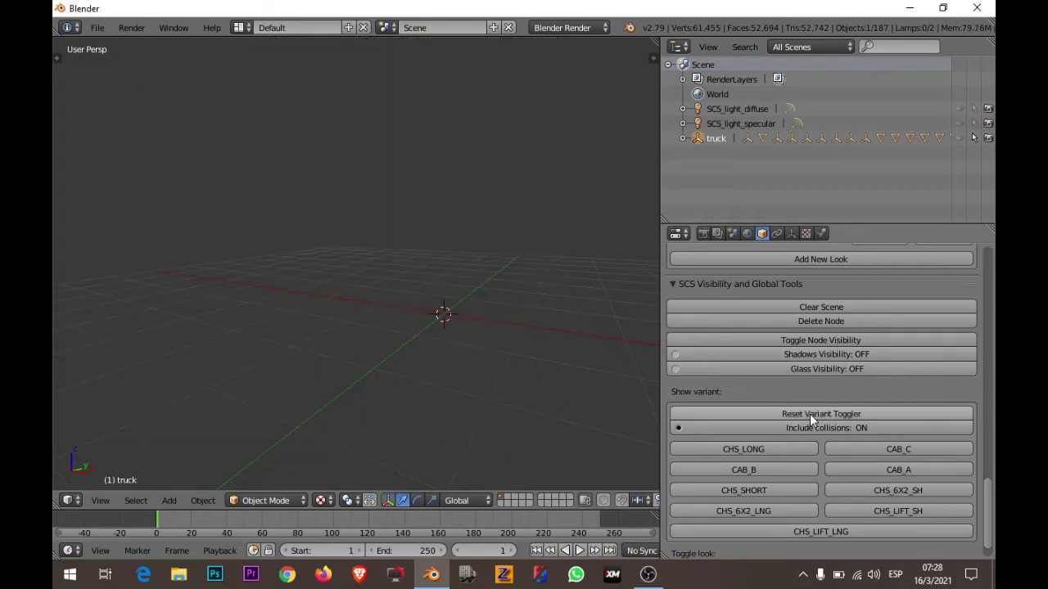
{"action": "left_click", "coordinate": [808, 448]}
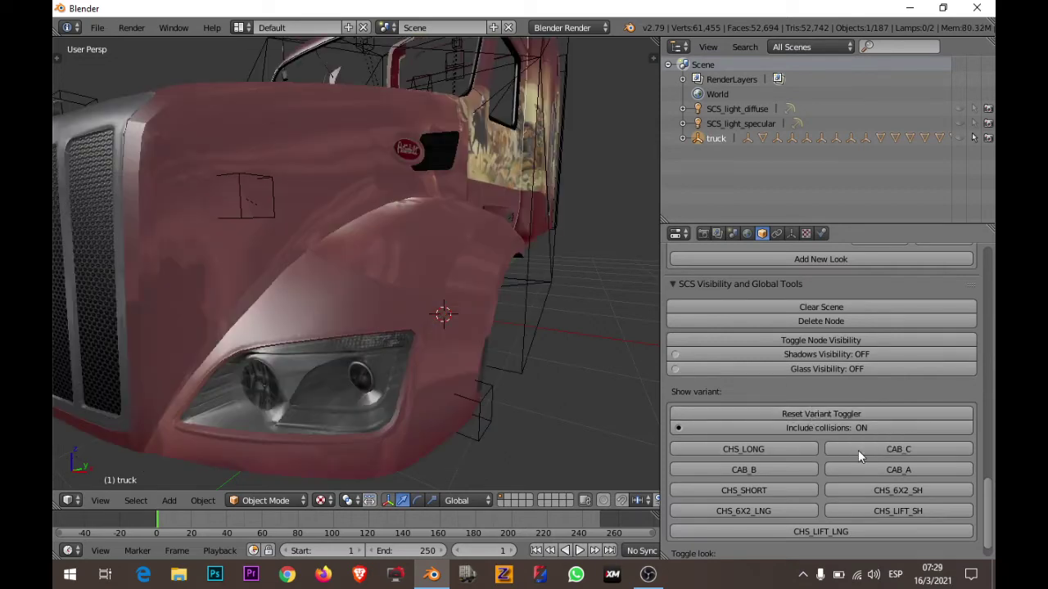
{"action": "right_click", "coordinate": [378, 419]}
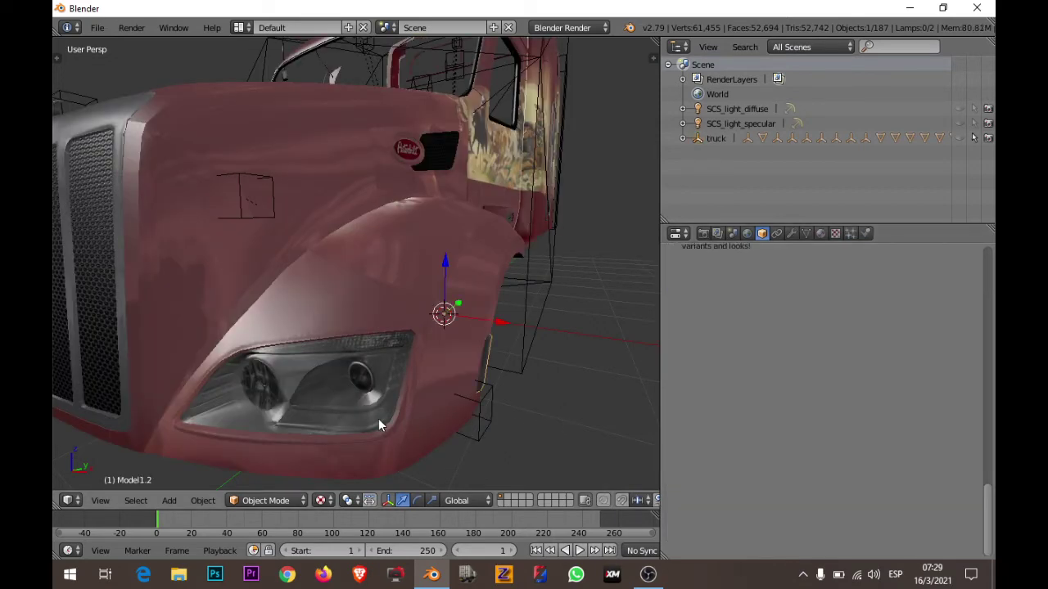
{"action": "middle_click_drag", "start_coordinate": [343, 411], "coordinate": [576, 418]}
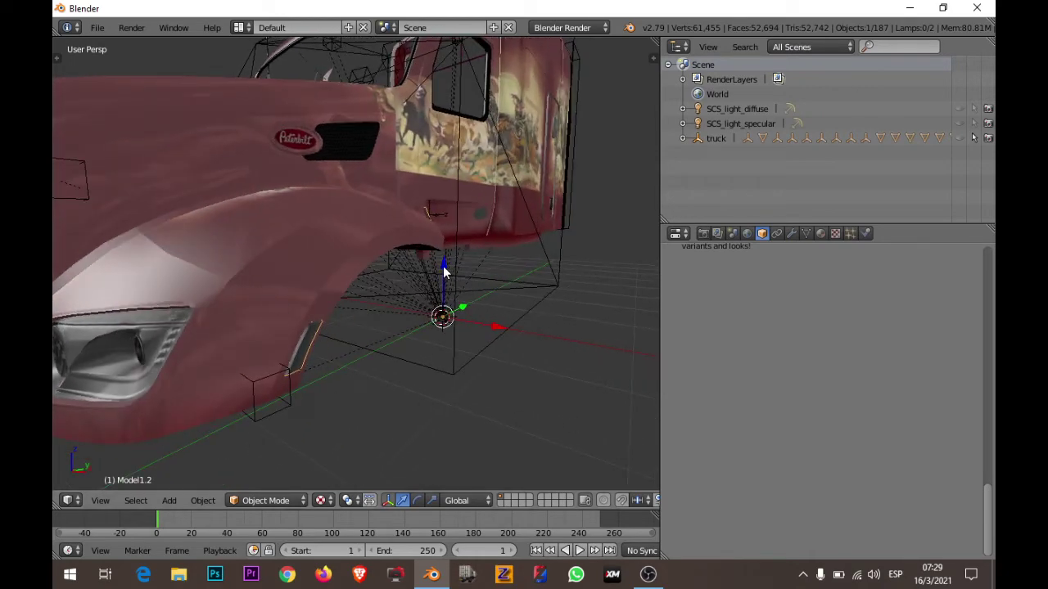
{"action": "left_click_drag", "start_coordinate": [445, 274], "coordinate": [446, 260]}
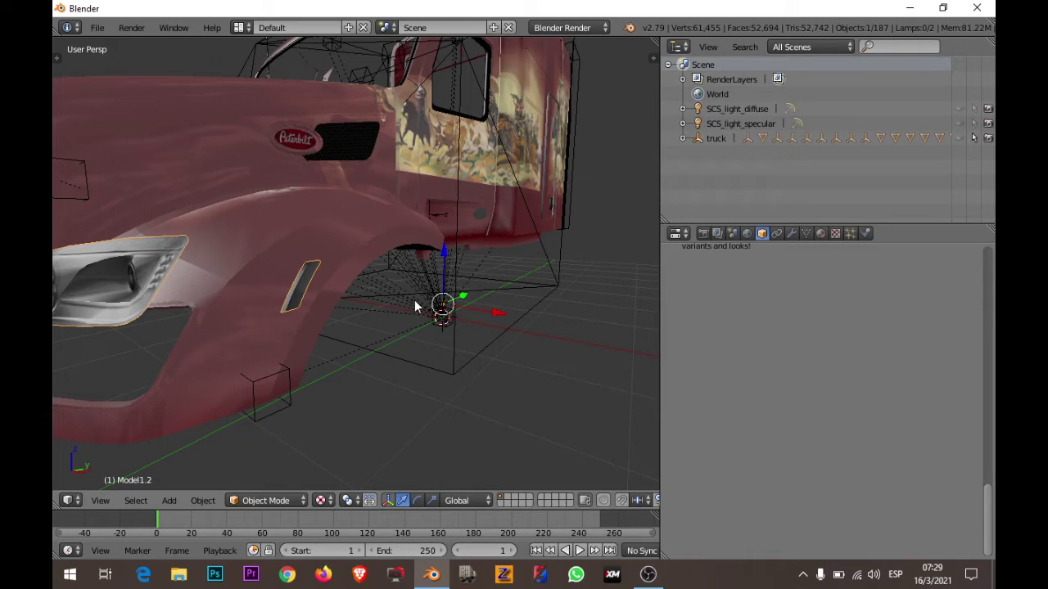
{"action": "scroll", "coordinate": [414, 299], "scroll_direction": "down", "scroll_amount": 5}
{"action": "middle_click_drag", "start_coordinate": [357, 359], "coordinate": [382, 359]}
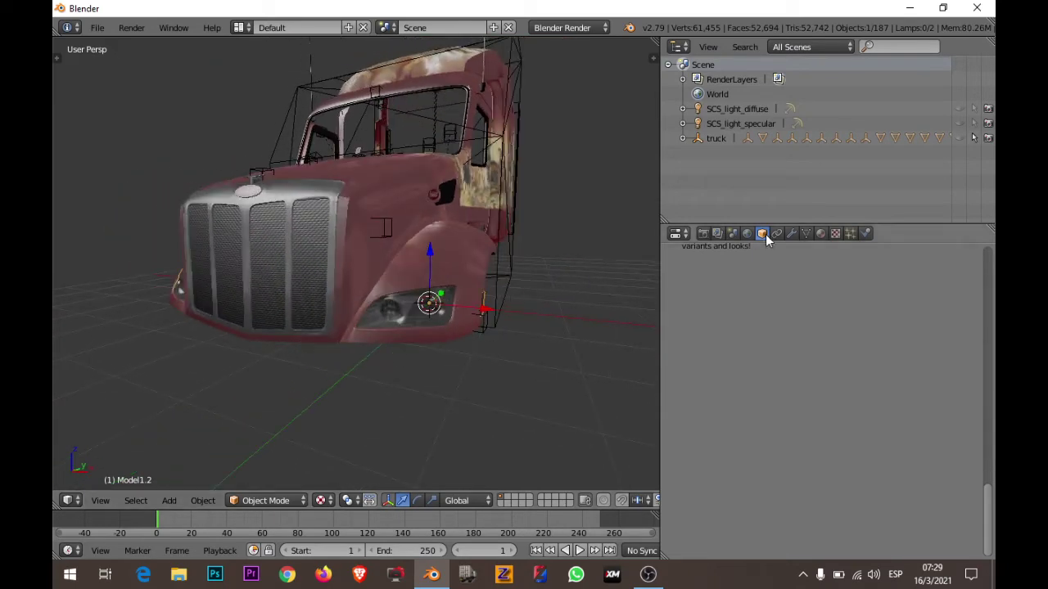
Add a second UV map, UVMap.001, to the headlight mesh Model1.2
{"action": "left_click", "coordinate": [805, 234]}
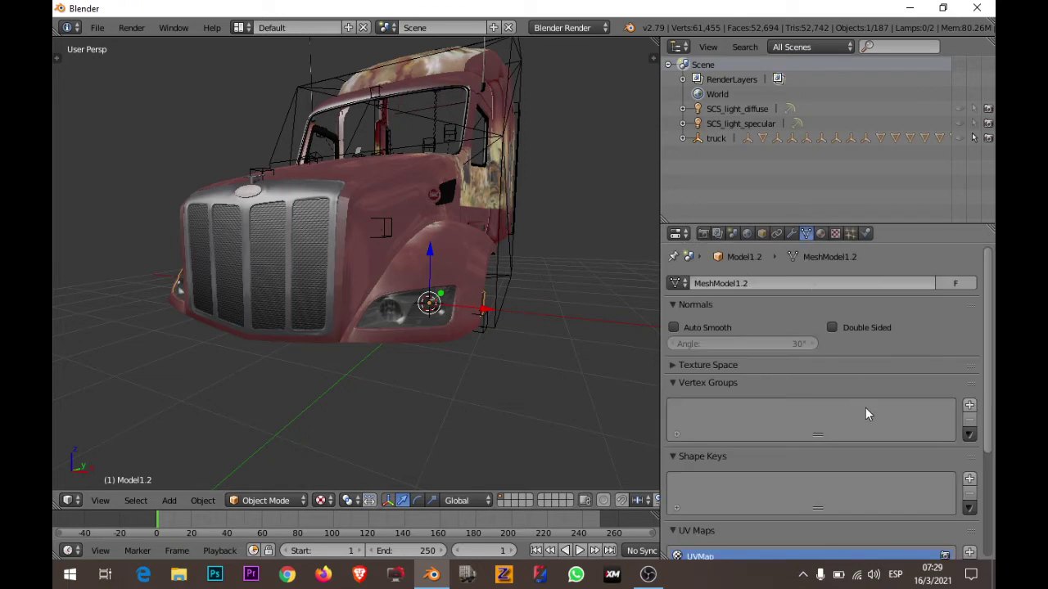
{"action": "scroll", "coordinate": [882, 427], "scroll_direction": "down", "scroll_amount": 3}
{"action": "scroll", "coordinate": [882, 428], "scroll_direction": "down", "scroll_amount": 1}
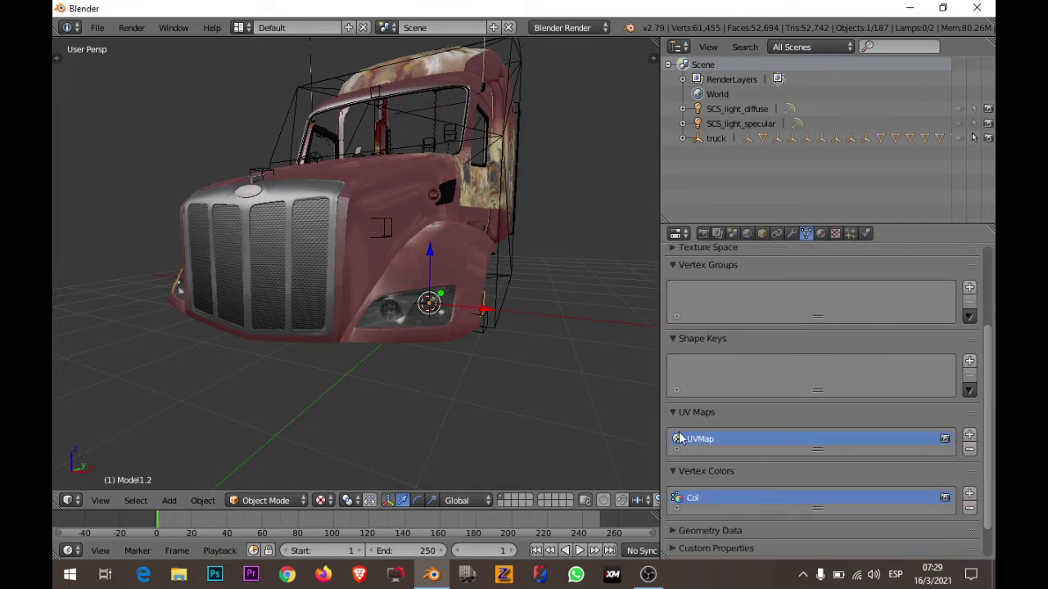
{"action": "left_click", "coordinate": [969, 434]}
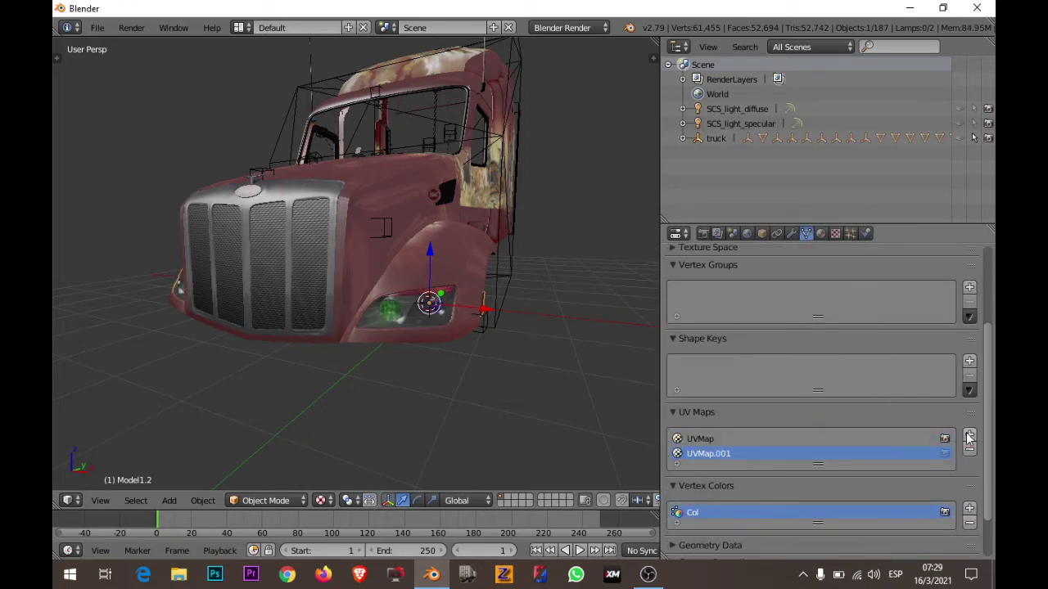
{"action": "scroll", "coordinate": [530, 361], "scroll_direction": "up", "scroll_amount": 3}
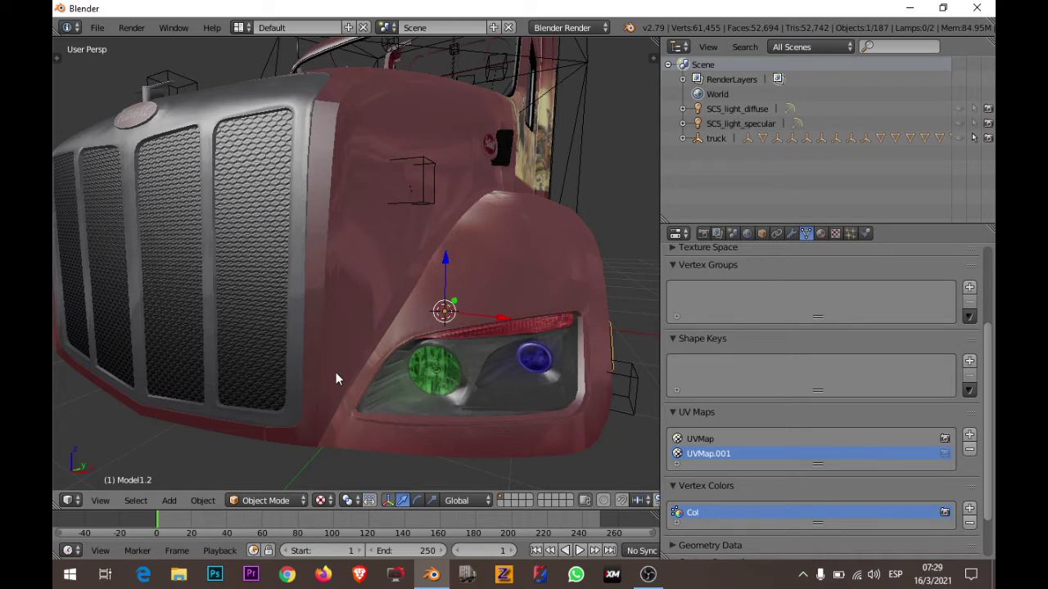
{"action": "scroll", "coordinate": [335, 371], "scroll_direction": "down", "scroll_amount": 6}
Pull back to a frontal view of the whole truck and bring up File Explorer
{"action": "mouse_move", "coordinate": [259, 350]}
{"action": "middle_mouse_down"}
{"action": "mouse_move", "coordinate": [297, 349]}
{"action": "mouse_move", "coordinate": [182, 361]}
{"action": "mouse_move", "coordinate": [263, 355]}
{"action": "middle_mouse_up"}
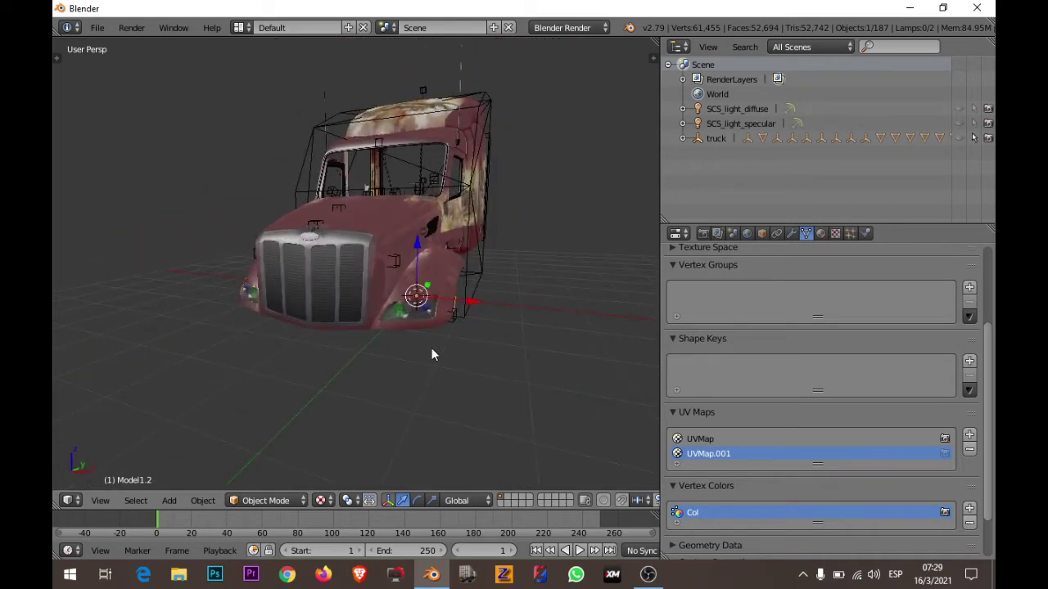
{"action": "scroll", "coordinate": [513, 362], "scroll_direction": "up", "scroll_amount": 2}
{"action": "mouse_move", "coordinate": [432, 353]}
{"action": "middle_mouse_down"}
{"action": "mouse_move", "coordinate": [514, 362]}
{"action": "mouse_move", "coordinate": [490, 381]}
{"action": "mouse_move", "coordinate": [446, 387]}
{"action": "middle_mouse_up"}
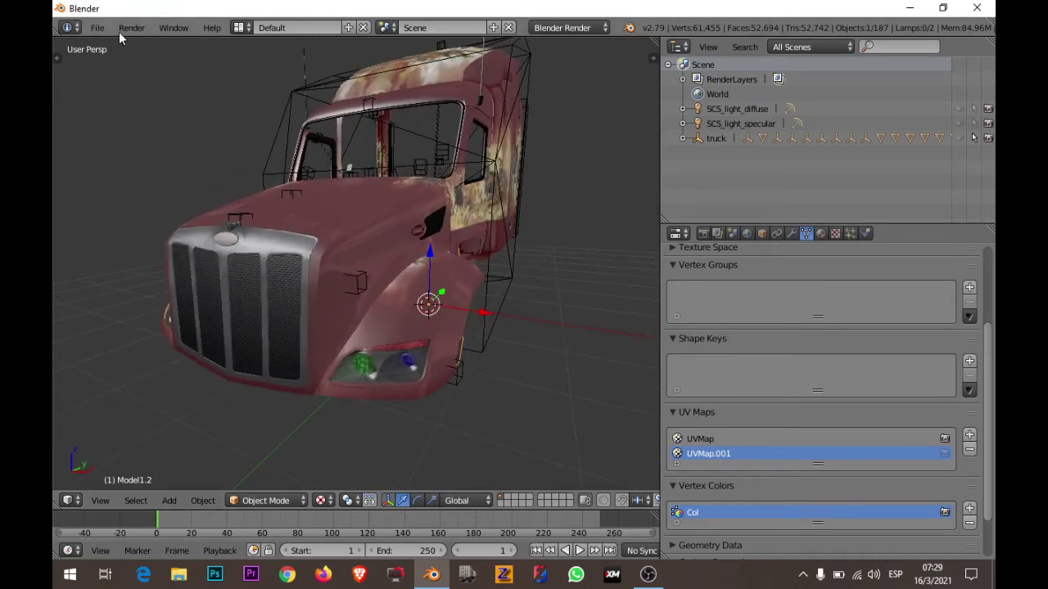
{"action": "left_click", "coordinate": [179, 575]}
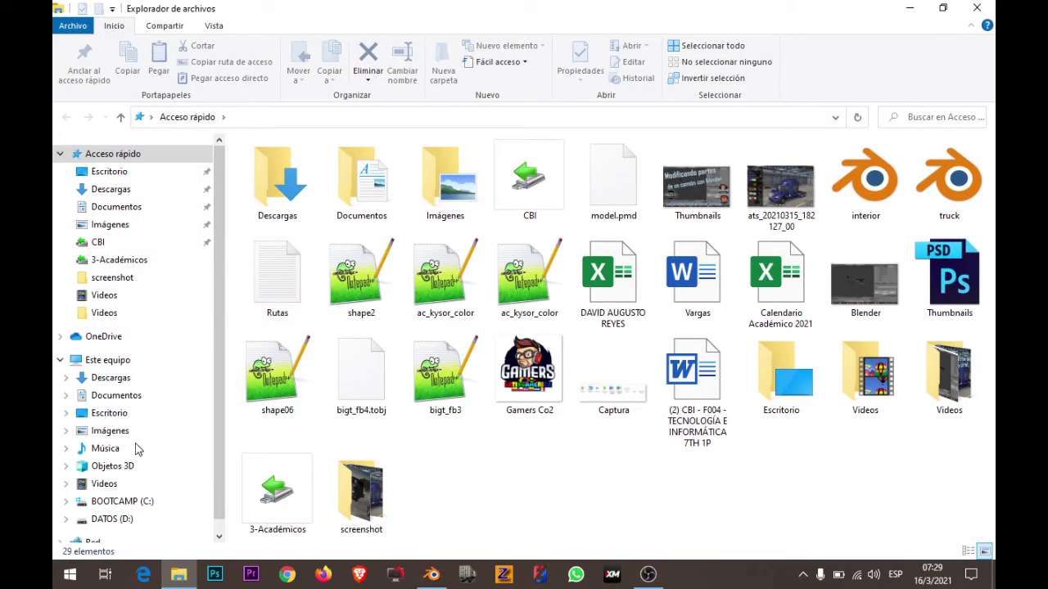
Browse D:\2021\ATS\3-Mulas\1-Petra579, select the /vehicle/truck/peterbilt_579/ line in Rutas, and return to Blender
{"action": "left_click", "coordinate": [113, 522]}
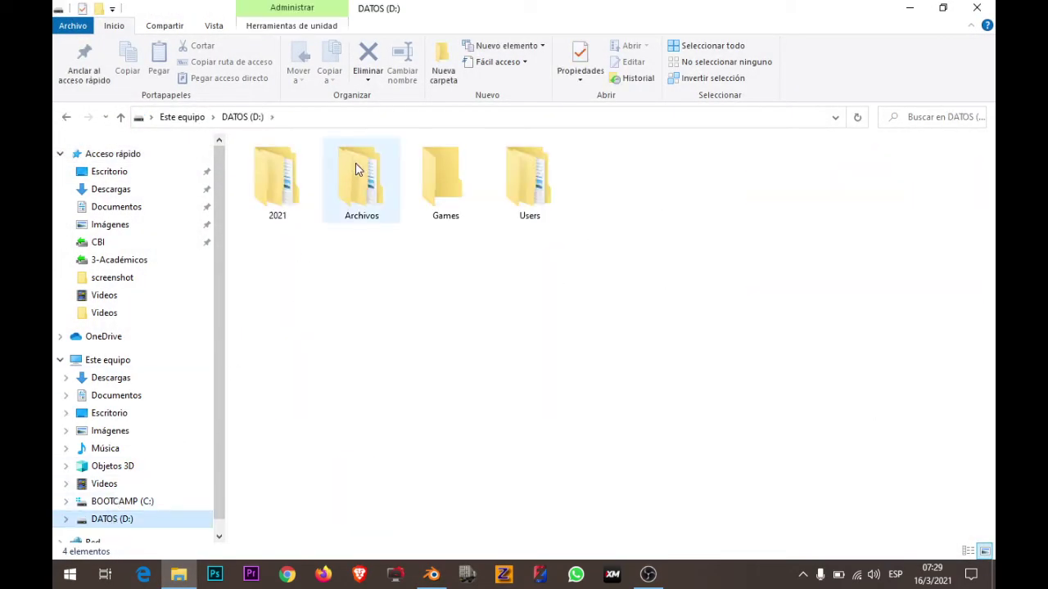
{"action": "double_click", "coordinate": [287, 171]}
{"action": "double_click", "coordinate": [271, 172]}
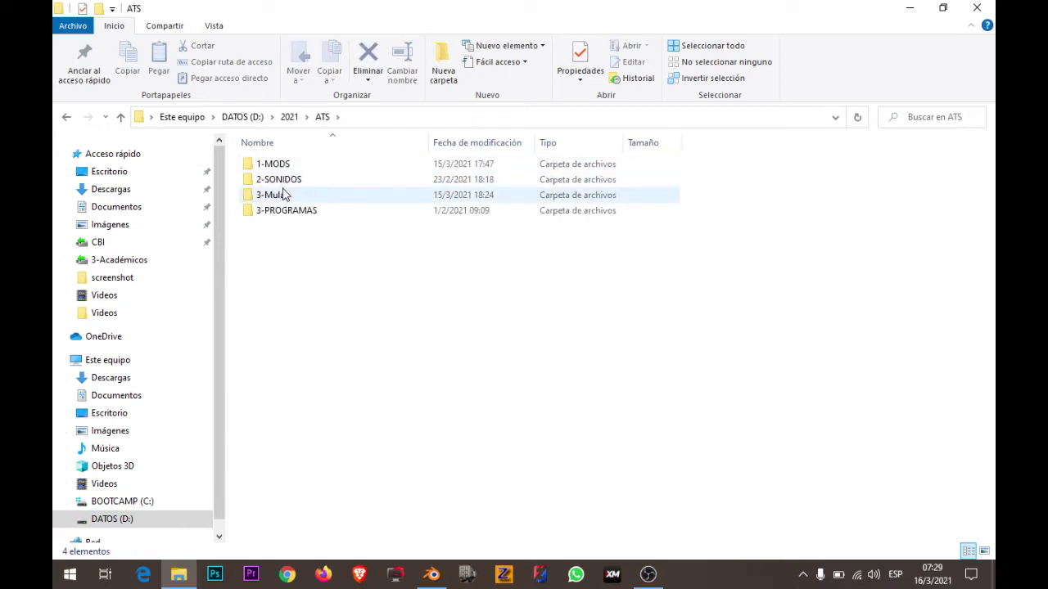
{"action": "double_click", "coordinate": [279, 195]}
{"action": "double_click", "coordinate": [295, 166]}
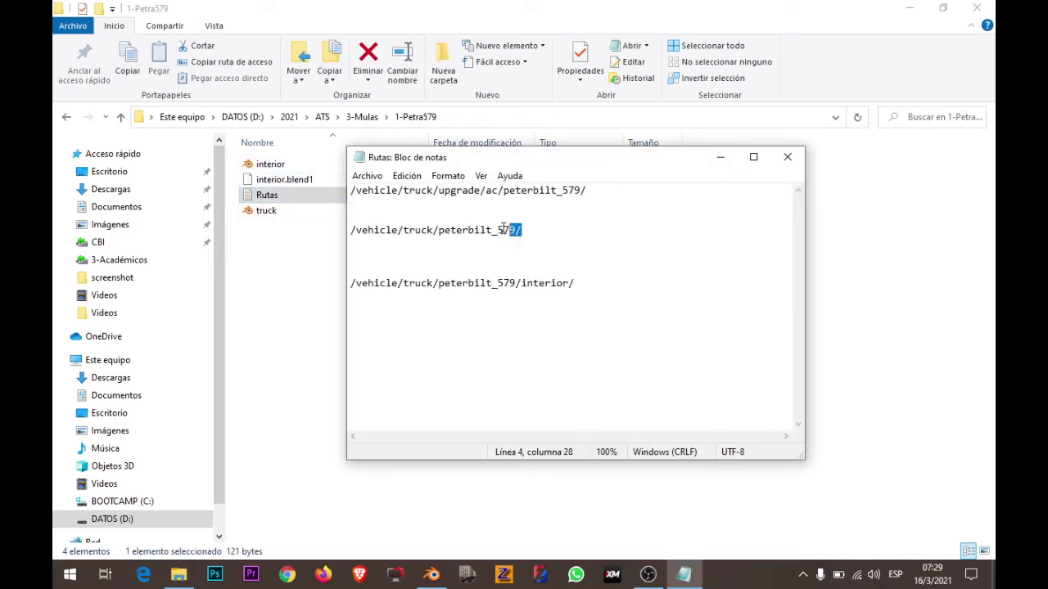
{"action": "left_click_drag", "start_coordinate": [503, 230], "coordinate": [366, 229]}
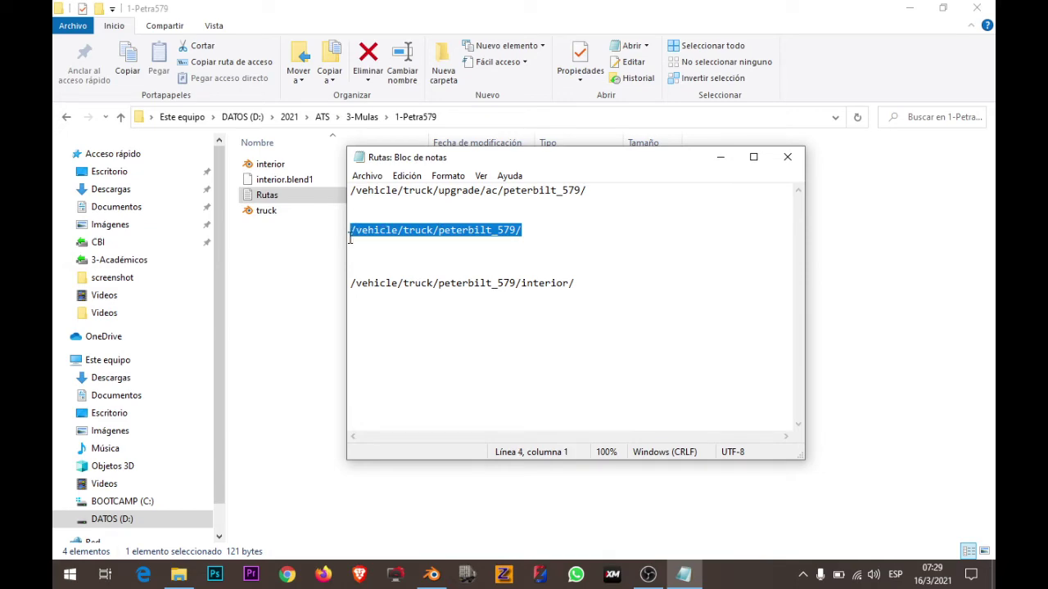
{"action": "left_click", "coordinate": [433, 573]}
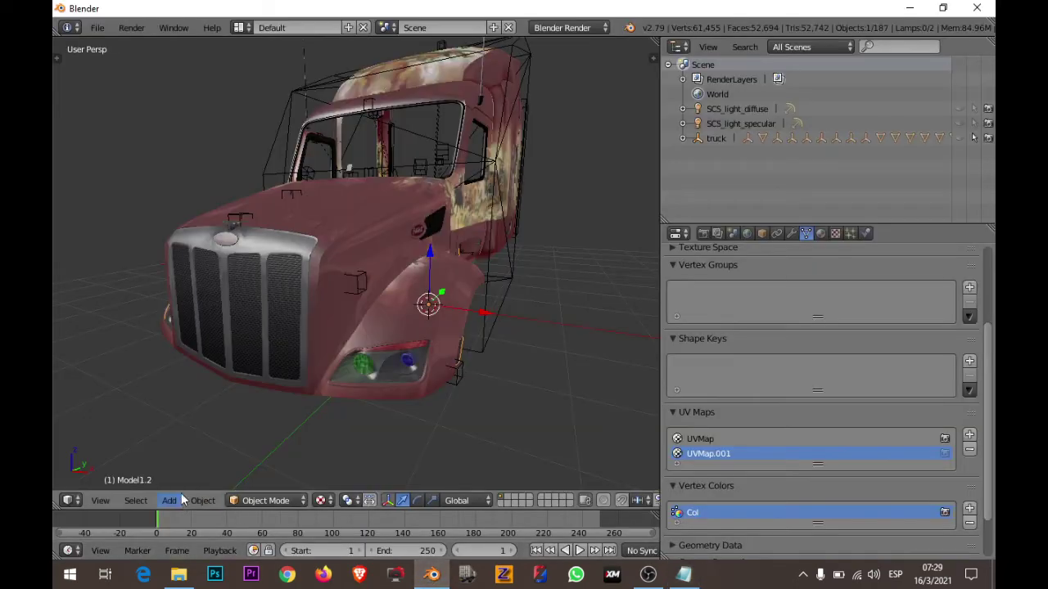
Run the SCS model exporter with PMG v1.4.x into Documents\American Truck Simulator\mod\Petra579
{"action": "left_click", "coordinate": [97, 29]}
{"action": "mouse_move", "coordinate": [120, 322]}
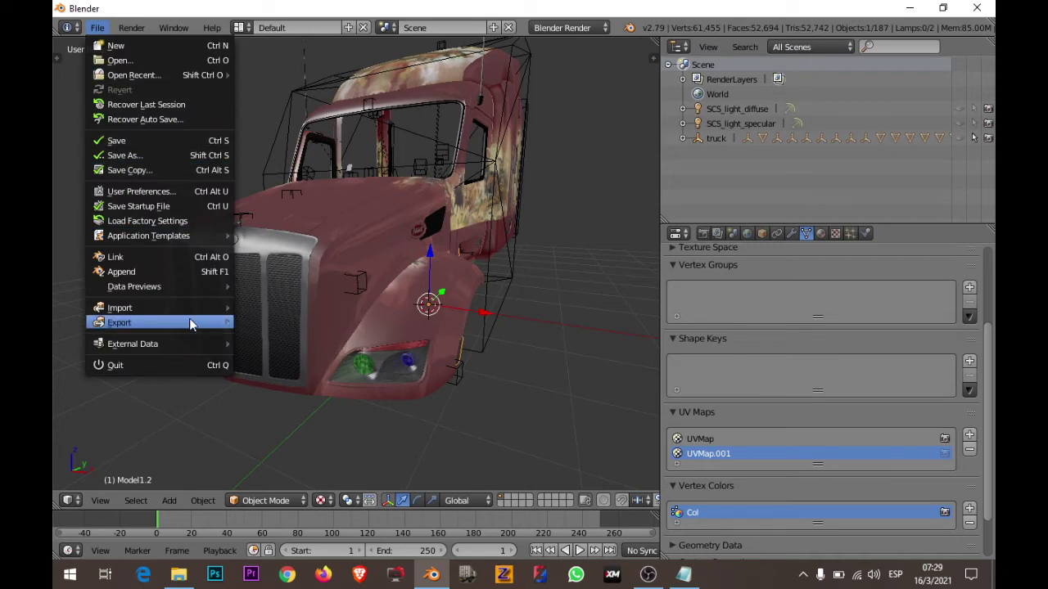
{"action": "left_click", "coordinate": [351, 455]}
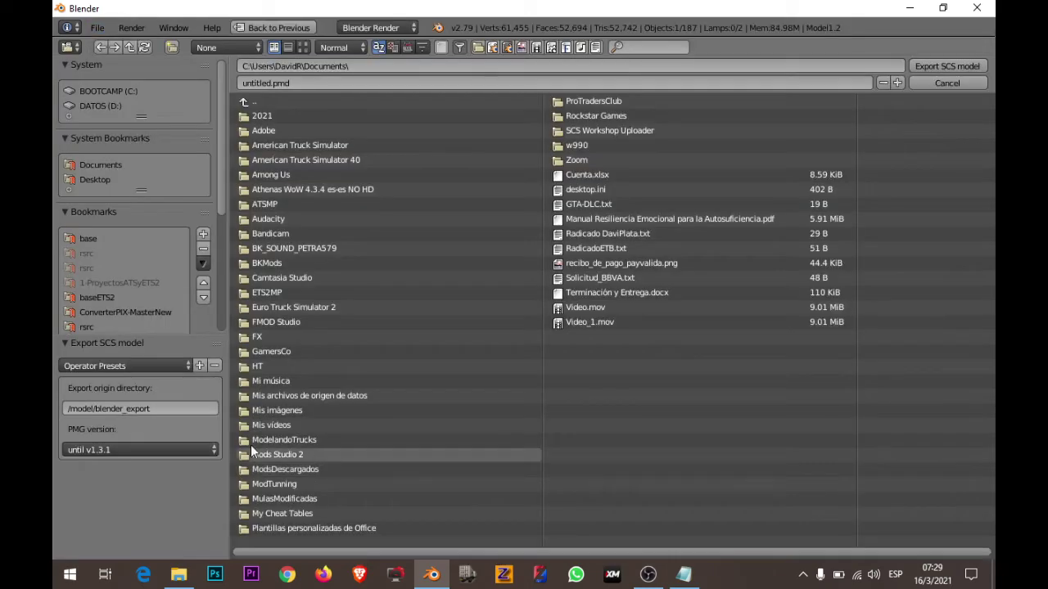
{"action": "left_click", "coordinate": [188, 409]}
{"action": "left_click", "coordinate": [103, 447]}
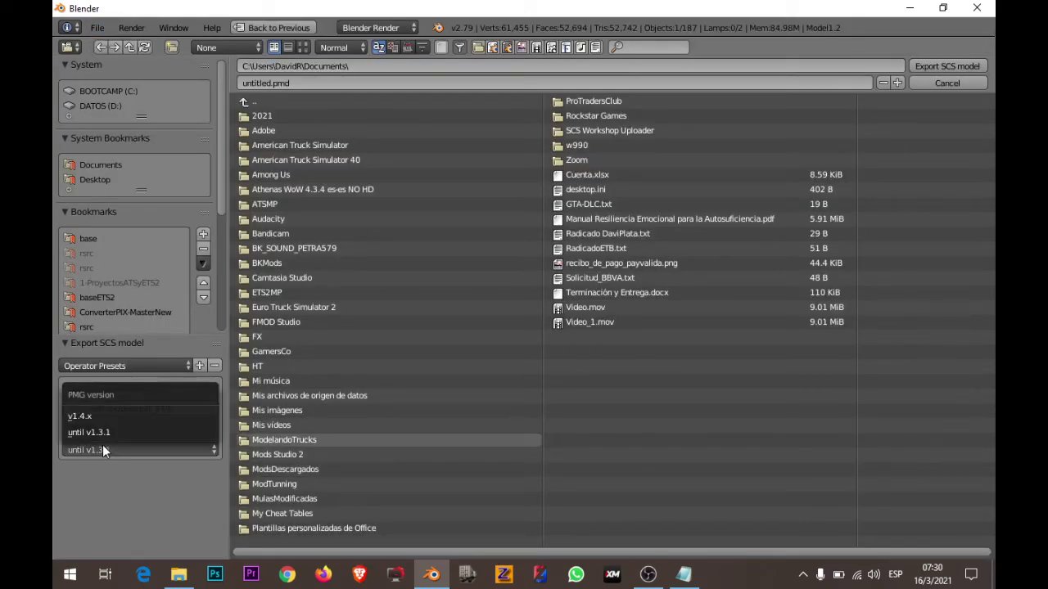
{"action": "left_click", "coordinate": [107, 420]}
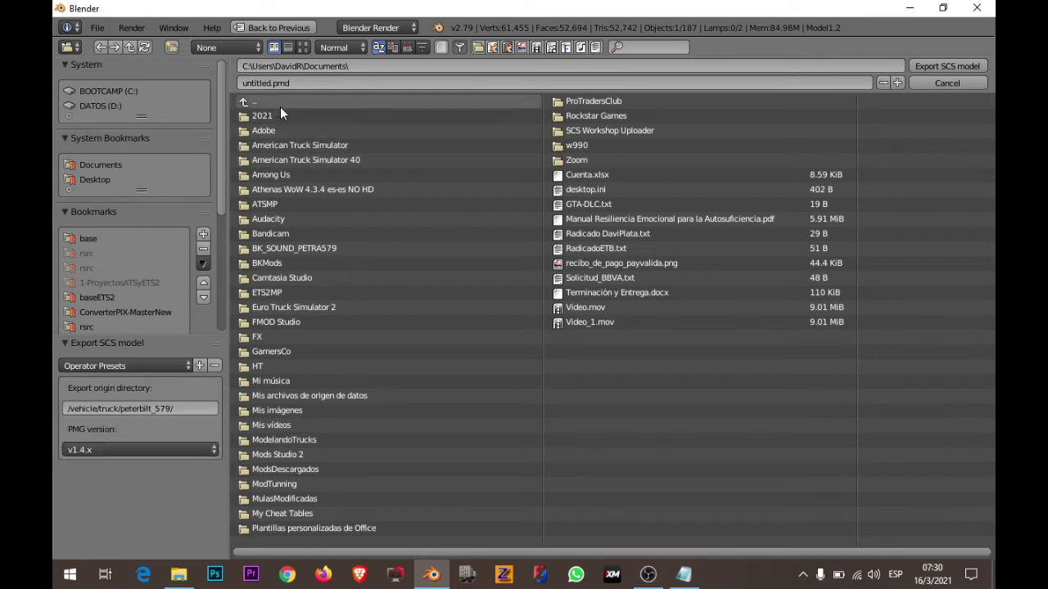
{"action": "left_click", "coordinate": [281, 144]}
{"action": "left_click", "coordinate": [271, 130]}
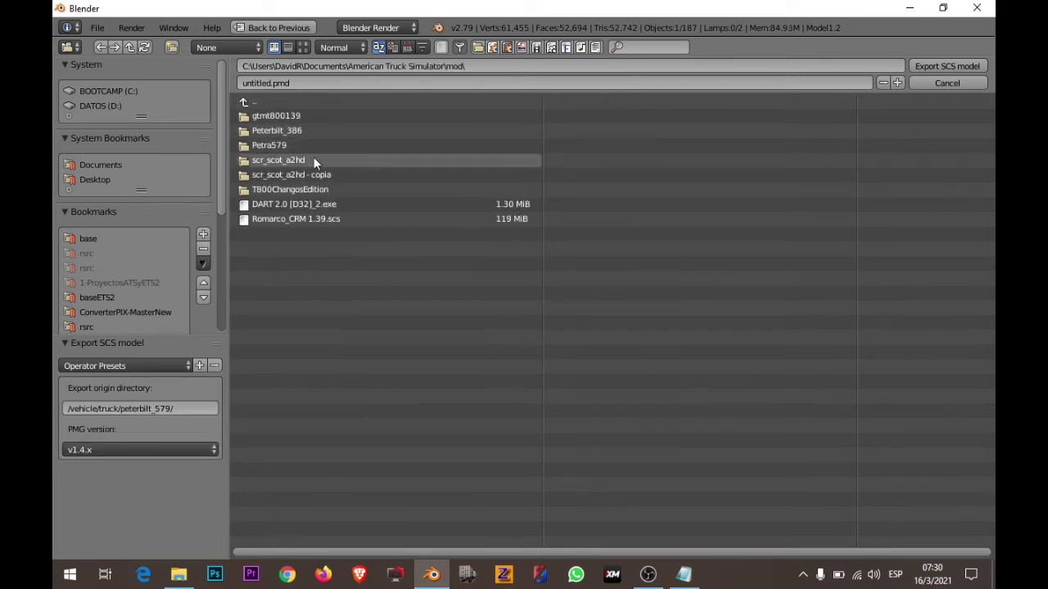
{"action": "left_click", "coordinate": [274, 144]}
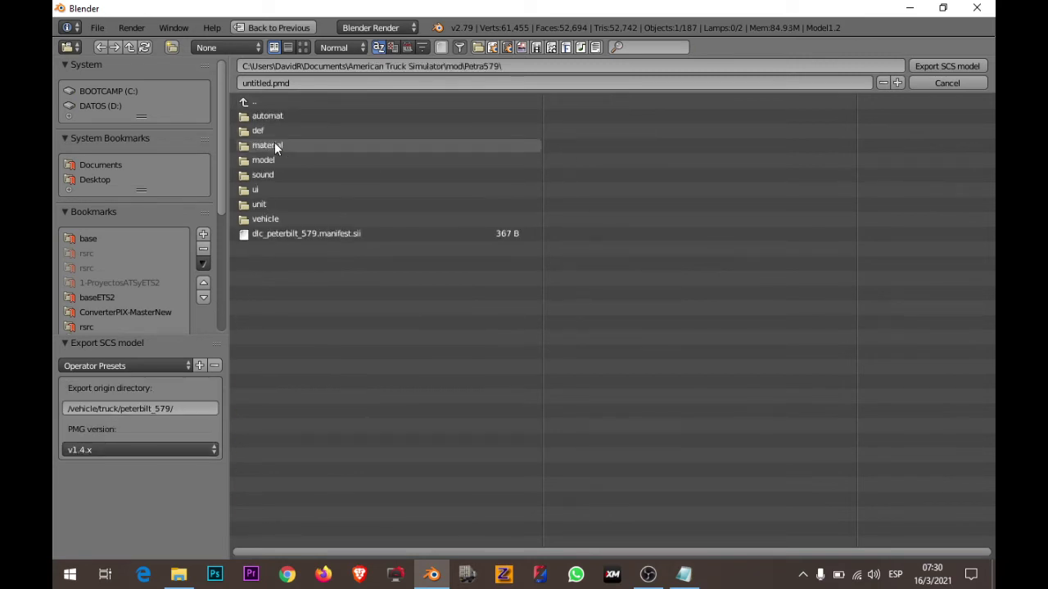
{"action": "left_click", "coordinate": [948, 65]}
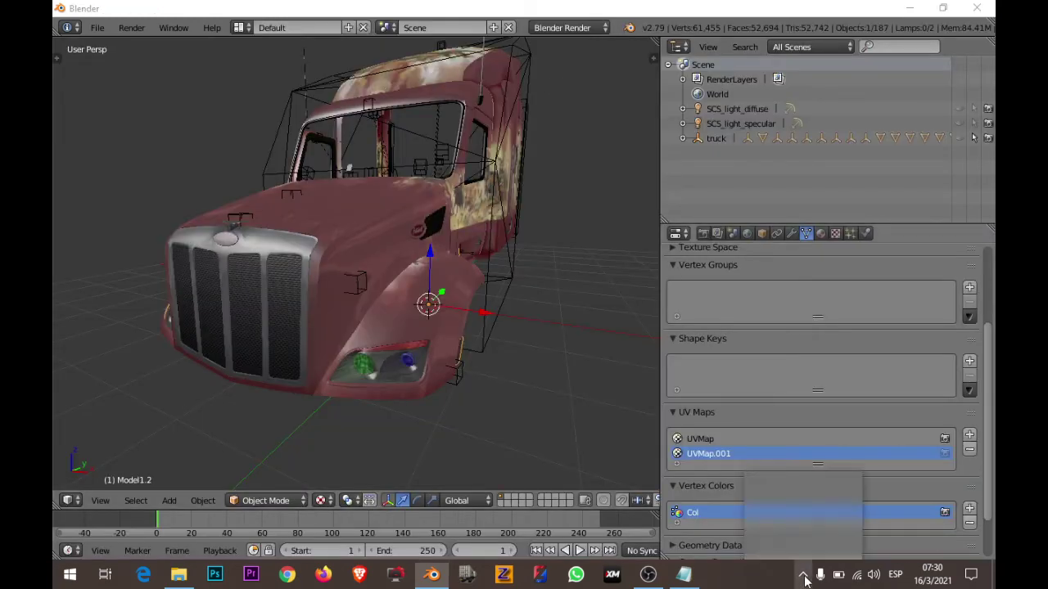
Relaunch American Truck Simulator from Steam, accept the SDK prompt, and continue the saved career
{"action": "right_click", "coordinate": [759, 516]}
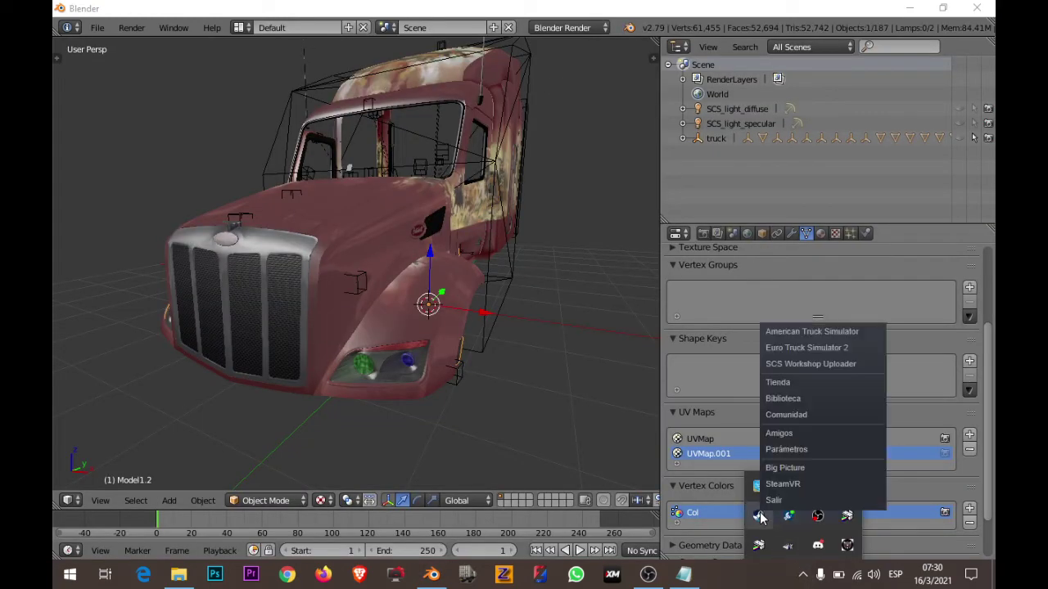
{"action": "left_click", "coordinate": [847, 340]}
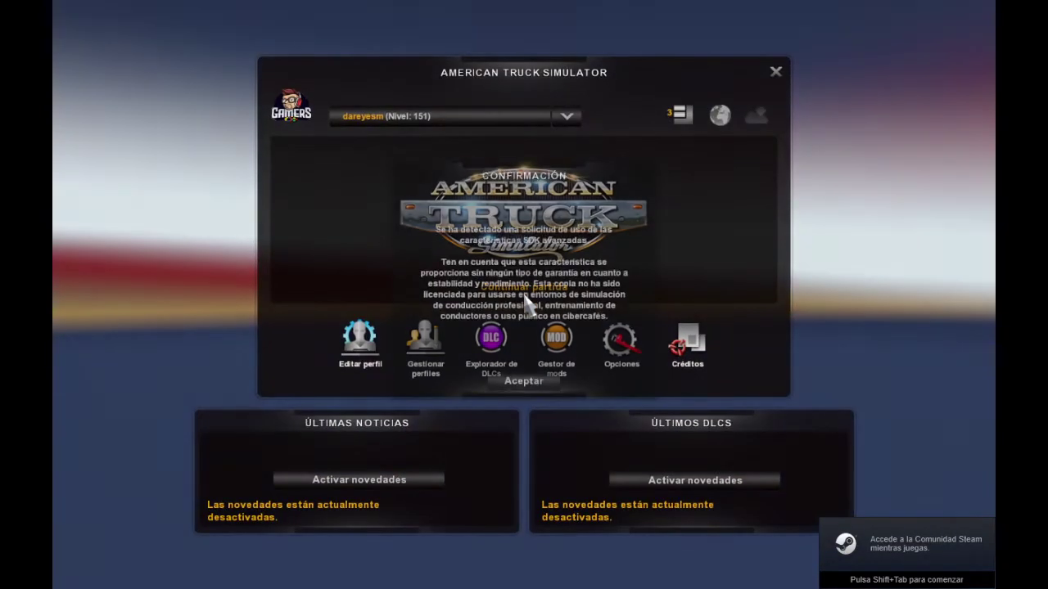
{"action": "key", "text": "Return"}
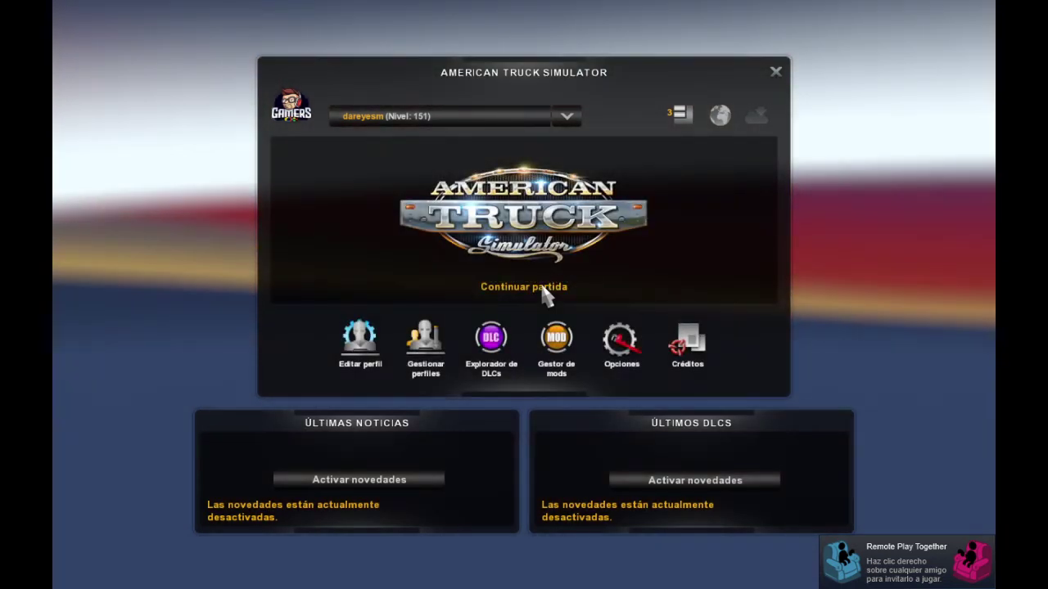
{"action": "left_click", "coordinate": [542, 287]}
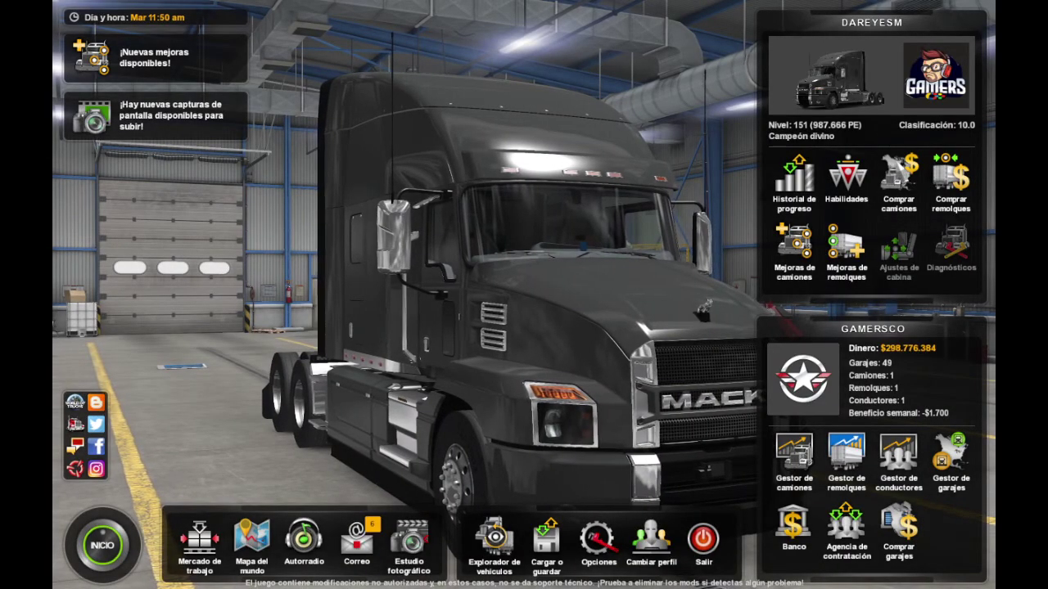
Browse Peterbilt online offers and load the blue 579 Hi Rise Sleeper into the customizer
{"action": "left_click", "coordinate": [899, 180]}
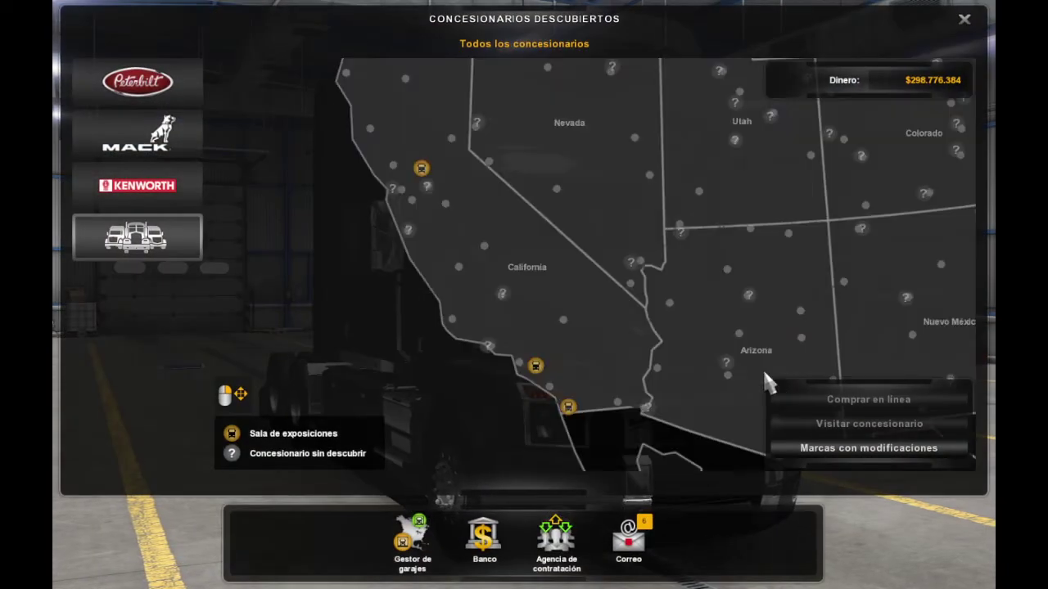
{"action": "left_click", "coordinate": [835, 448]}
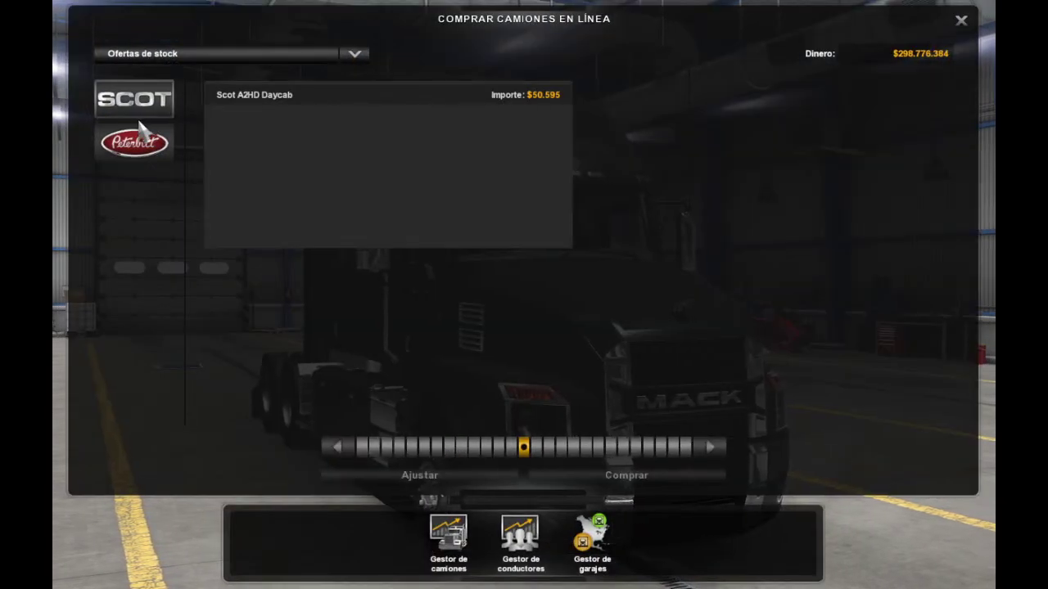
{"action": "left_click", "coordinate": [141, 141]}
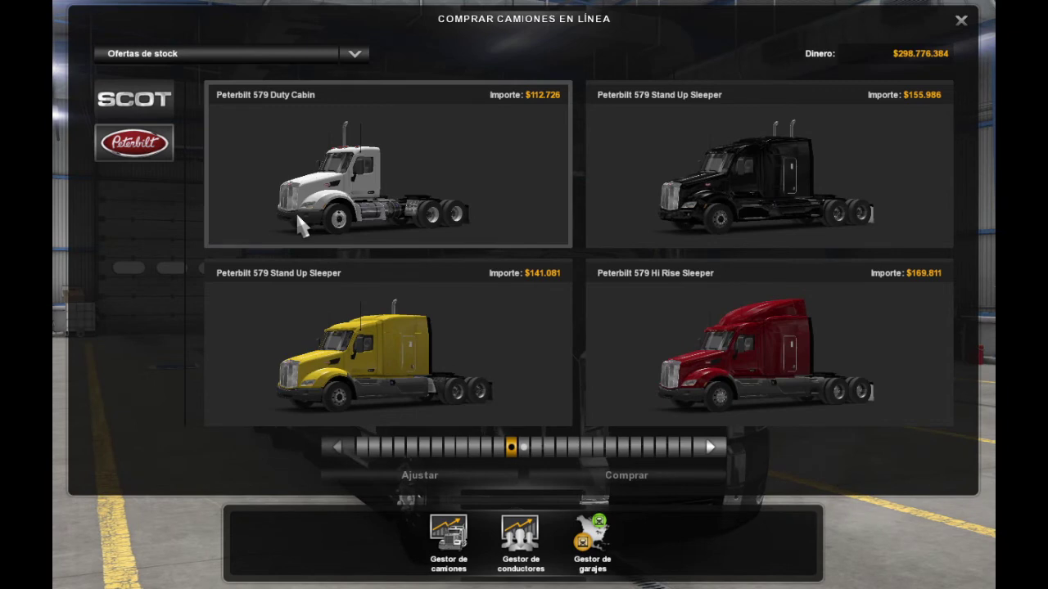
{"action": "mouse_move", "coordinate": [388, 344]}
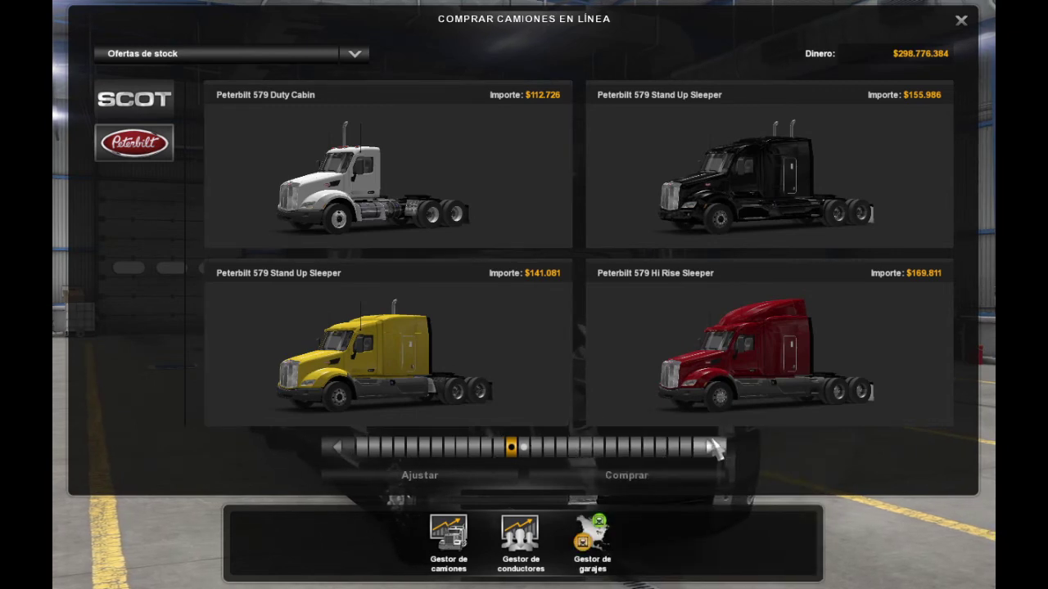
{"action": "left_click", "coordinate": [714, 447]}
{"action": "left_click", "coordinate": [354, 223]}
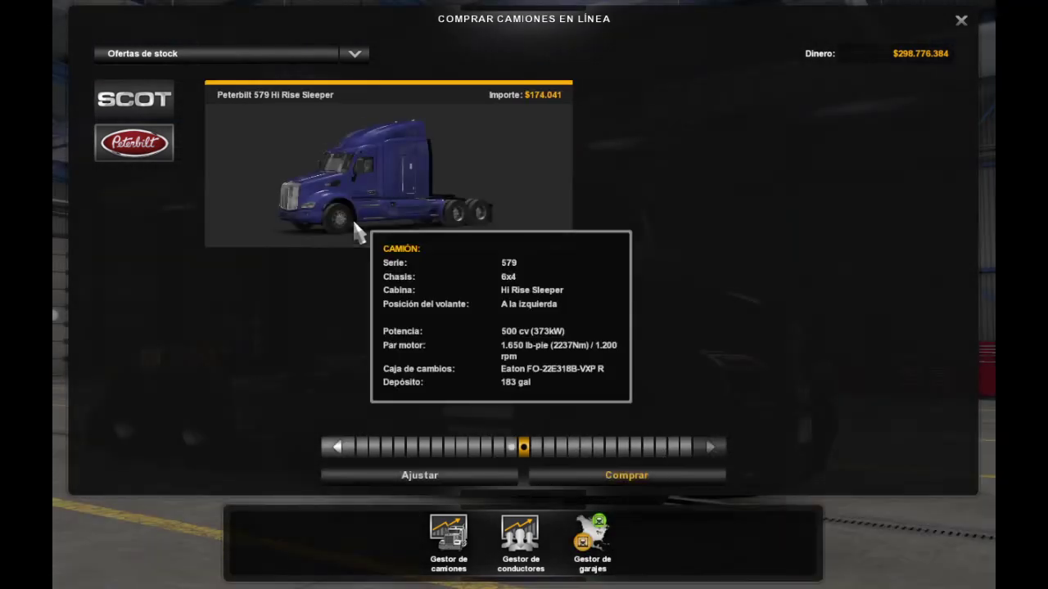
{"action": "left_click", "coordinate": [443, 480]}
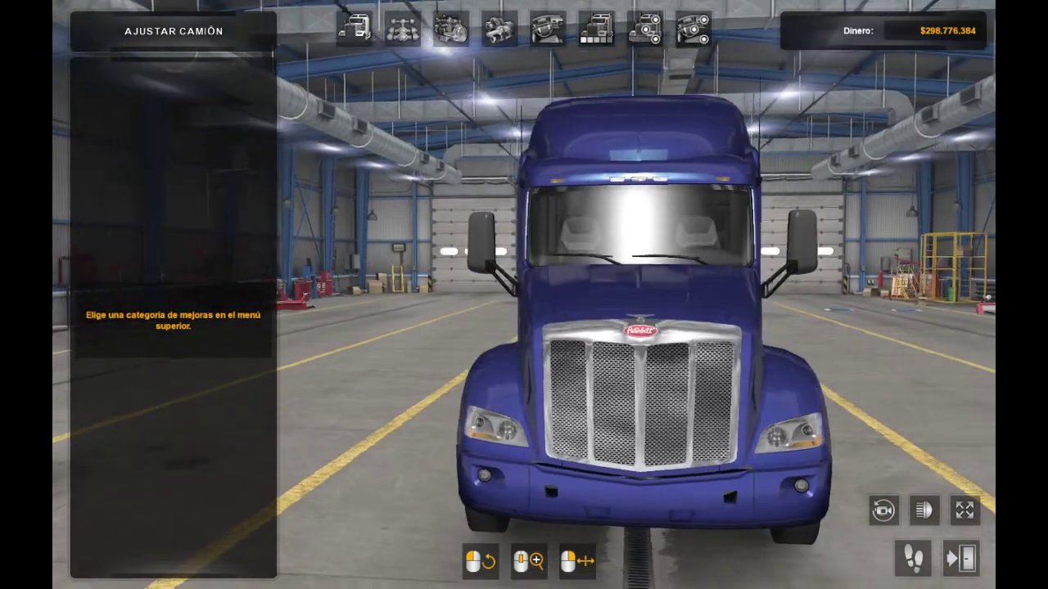
Turn on the Peterbilt's lights and view it from the left-front, right-front and side
{"action": "mouse_move", "coordinate": [655, 328]}
{"action": "left_mouse_down"}
{"action": "mouse_move", "coordinate": [806, 322]}
{"action": "mouse_move", "coordinate": [465, 461]}
{"action": "mouse_move", "coordinate": [650, 426]}
{"action": "left_mouse_up"}
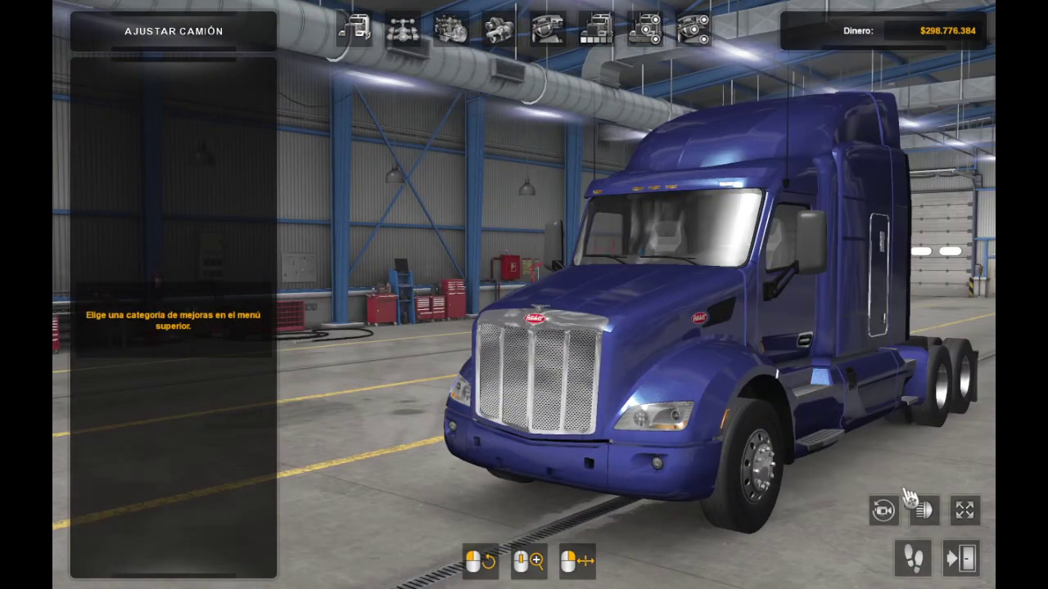
{"action": "left_click", "coordinate": [925, 511]}
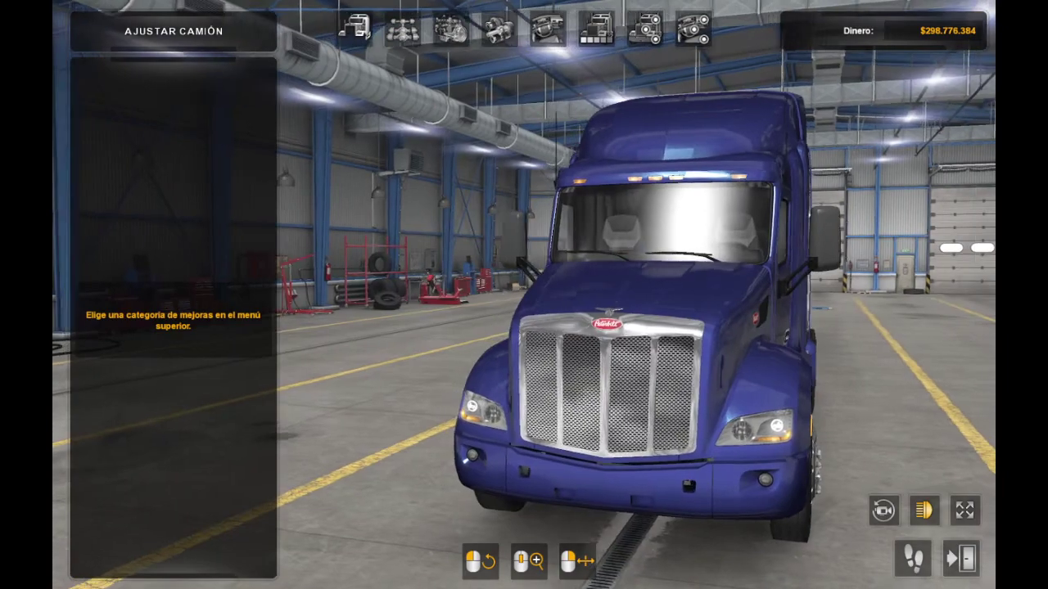
{"action": "mouse_move", "coordinate": [465, 460]}
{"action": "left_mouse_down"}
{"action": "mouse_move", "coordinate": [385, 467]}
{"action": "mouse_move", "coordinate": [410, 227]}
{"action": "left_mouse_up"}
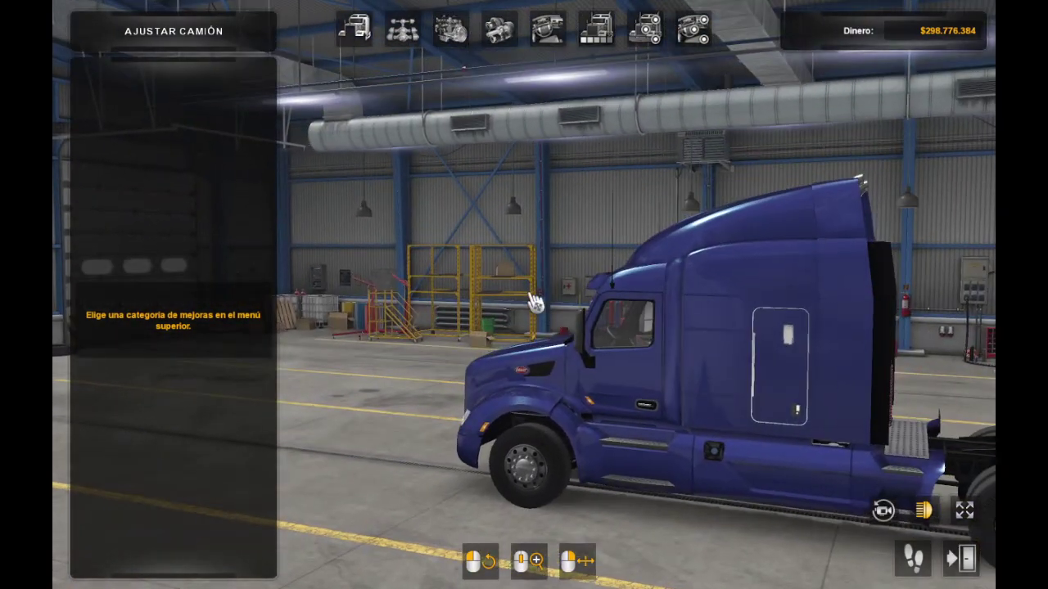
{"action": "left_click_drag", "start_coordinate": [410, 227], "coordinate": [533, 301]}
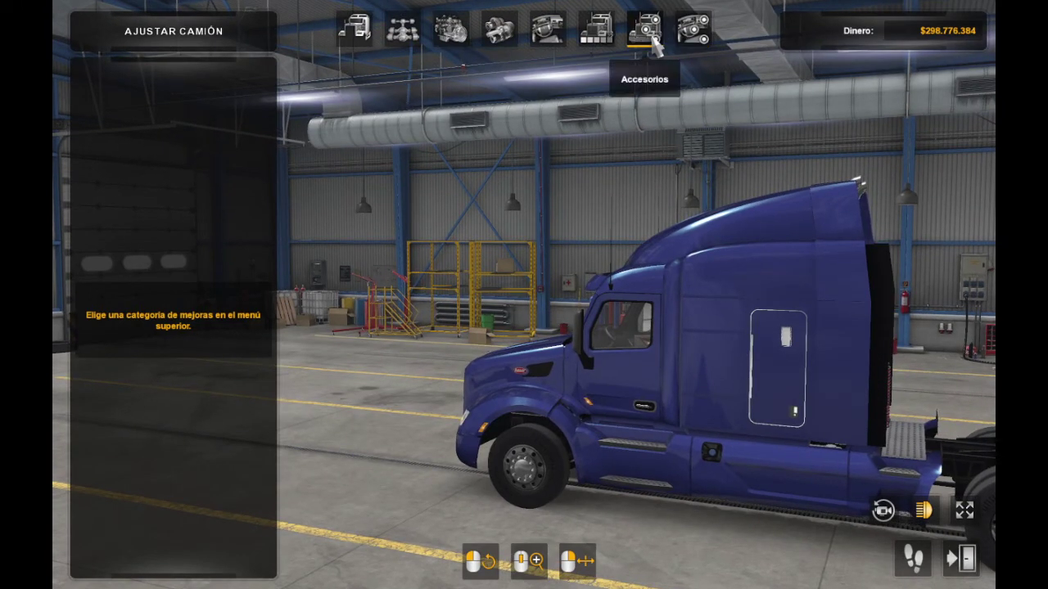
Open interior accessories and look around the cab's dashboard, steering wheel and passenger window
{"action": "left_click", "coordinate": [653, 39]}
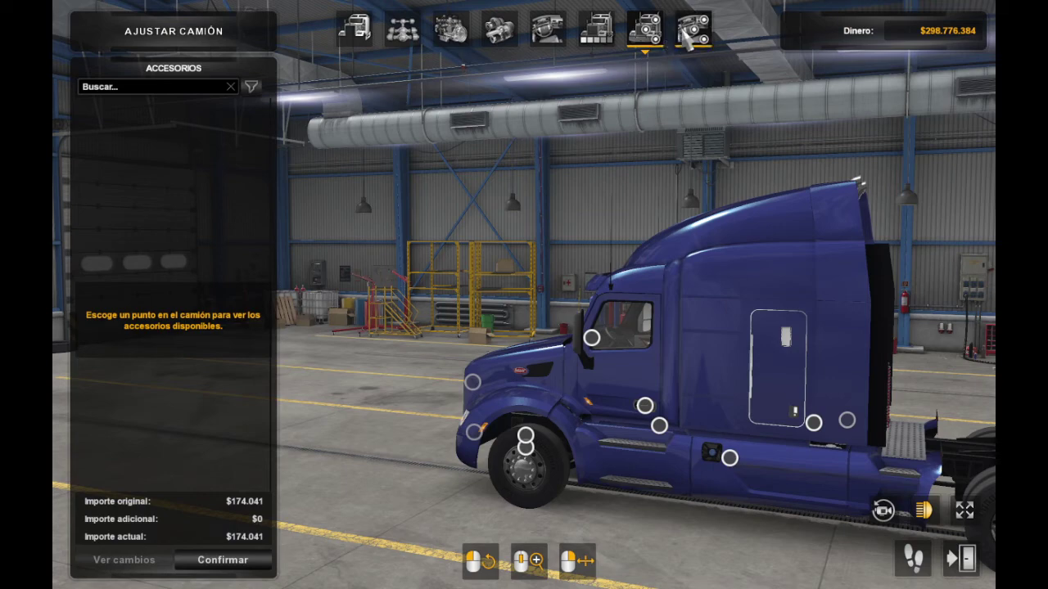
{"action": "left_click", "coordinate": [688, 37]}
{"action": "mouse_move", "coordinate": [589, 252]}
{"action": "left_mouse_down"}
{"action": "mouse_move", "coordinate": [590, 205]}
{"action": "mouse_move", "coordinate": [425, 270]}
{"action": "mouse_move", "coordinate": [574, 327]}
{"action": "mouse_move", "coordinate": [344, 311]}
{"action": "left_mouse_up"}
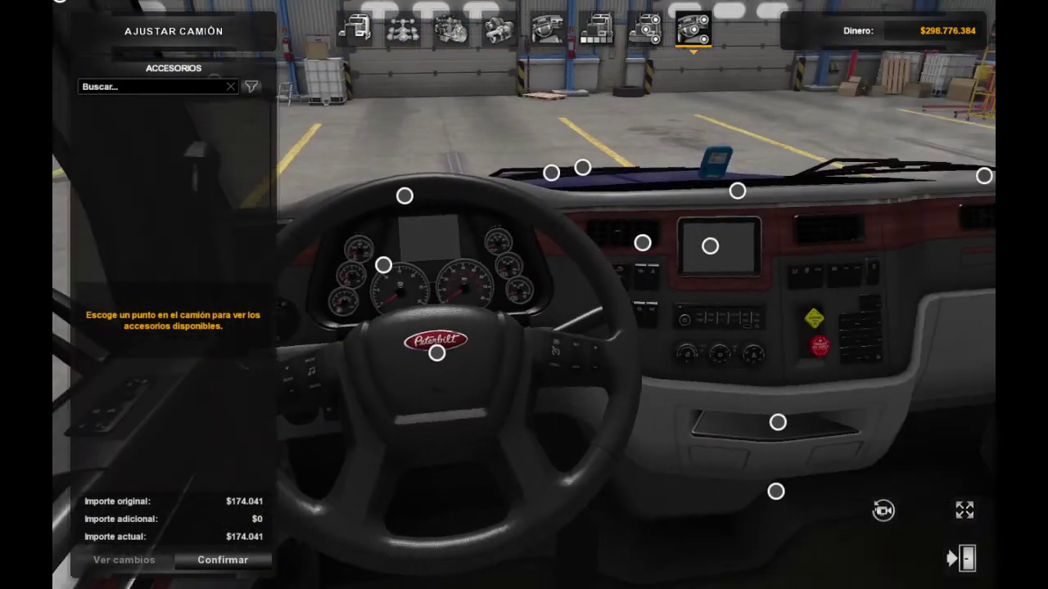
{"action": "left_click_drag", "start_coordinate": [59, 0], "coordinate": [82, 131]}
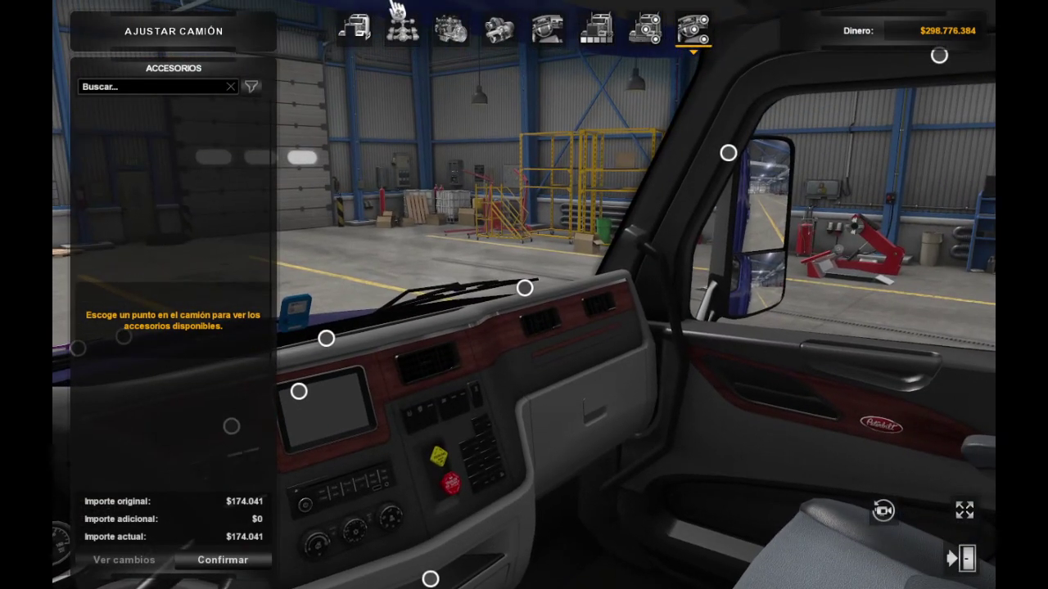
Return to exterior accessory points and zoom in on the truck's front
{"action": "left_click", "coordinate": [634, 34]}
{"action": "left_click_drag", "start_coordinate": [542, 371], "coordinate": [710, 326]}
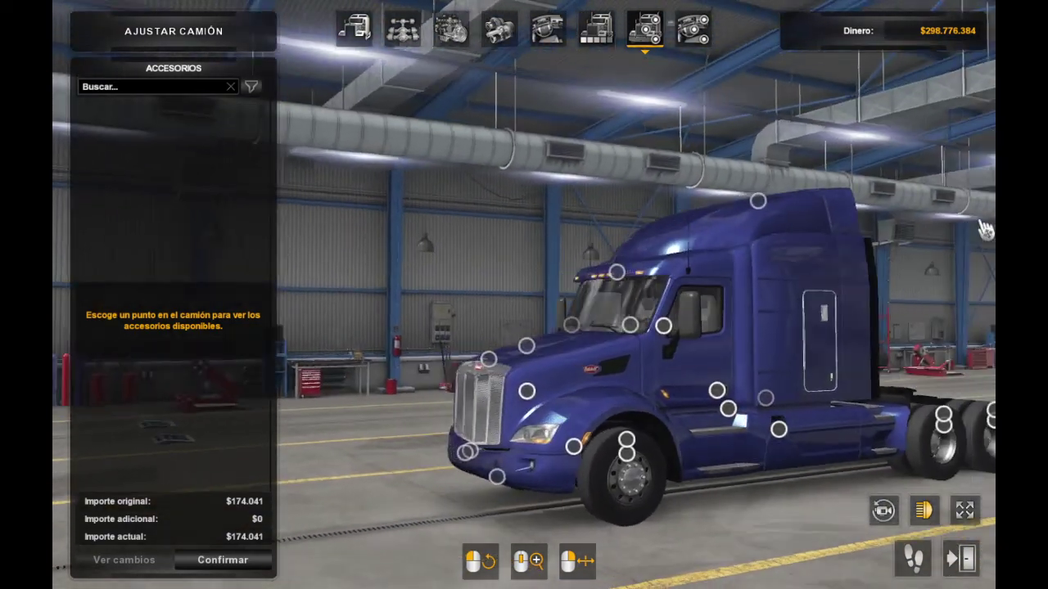
{"action": "scroll", "coordinate": [709, 369], "scroll_direction": "up", "scroll_amount": 3}
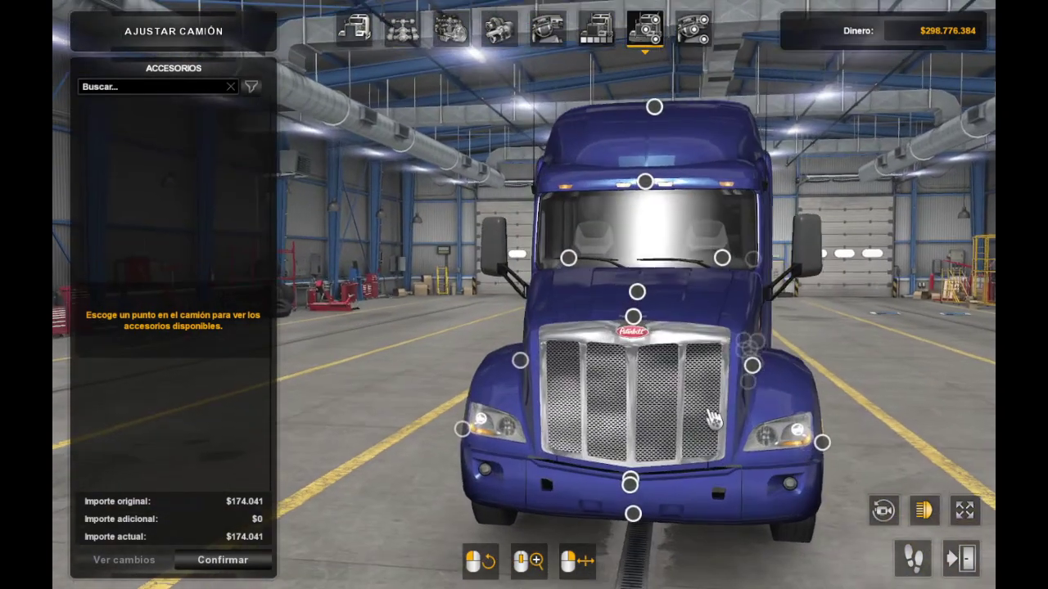